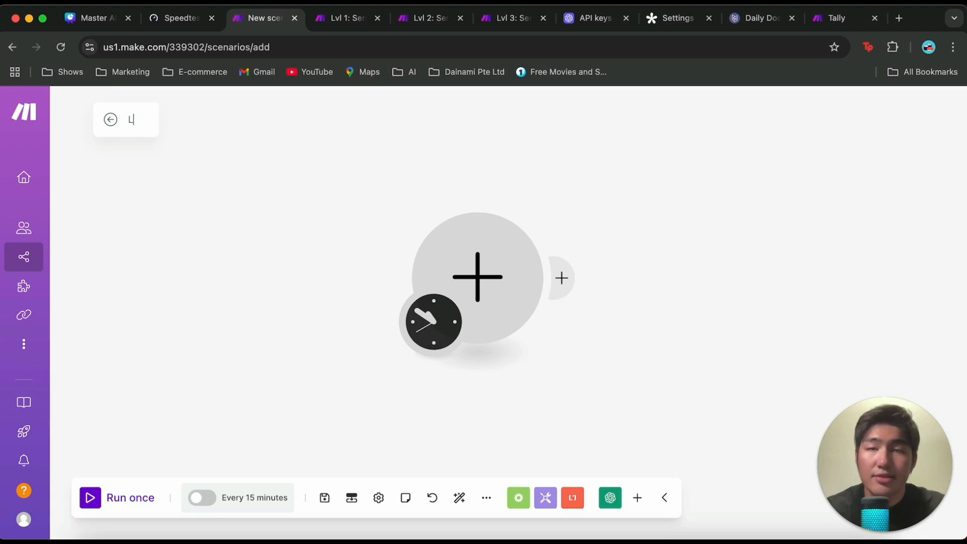
Step: Name the scenario "Lvl 1 Send Email"
{"action": "type", "text": "vl 1 Send "}
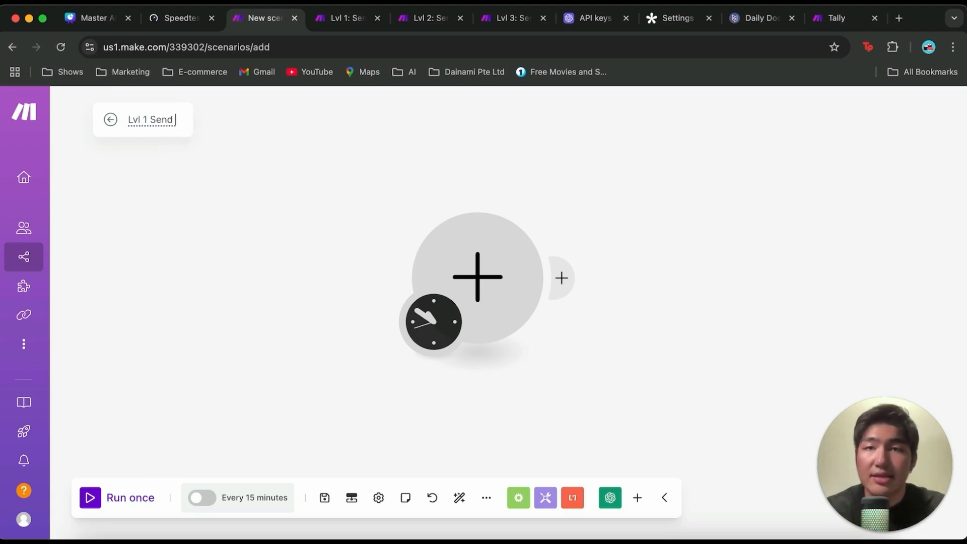
{"action": "type", "text": "Email"}
{"action": "key", "text": "Return"}
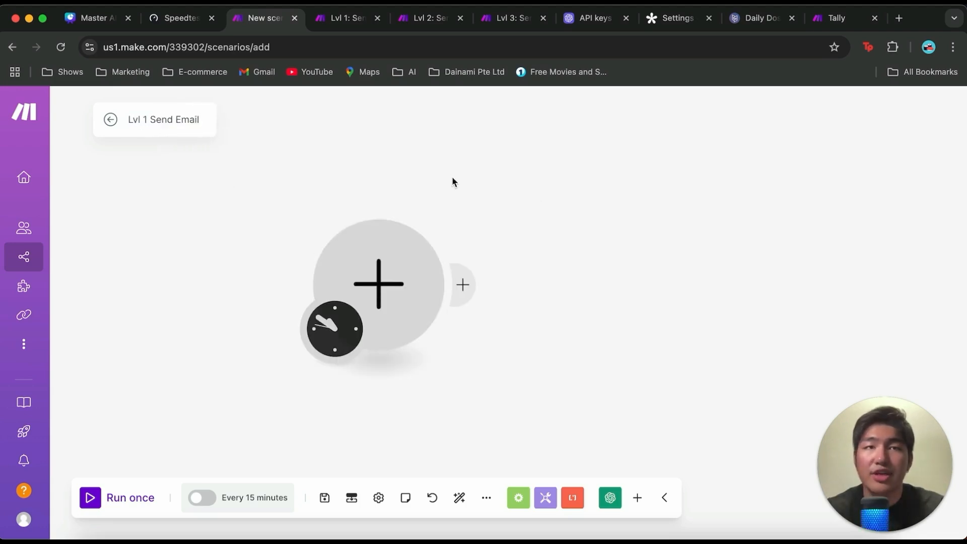
Step: Add OpenAI's "Create a Completion (Prompt) (GPT and o1 Models)" as the first module of the scenario
{"action": "left_click", "coordinate": [95, 18]}
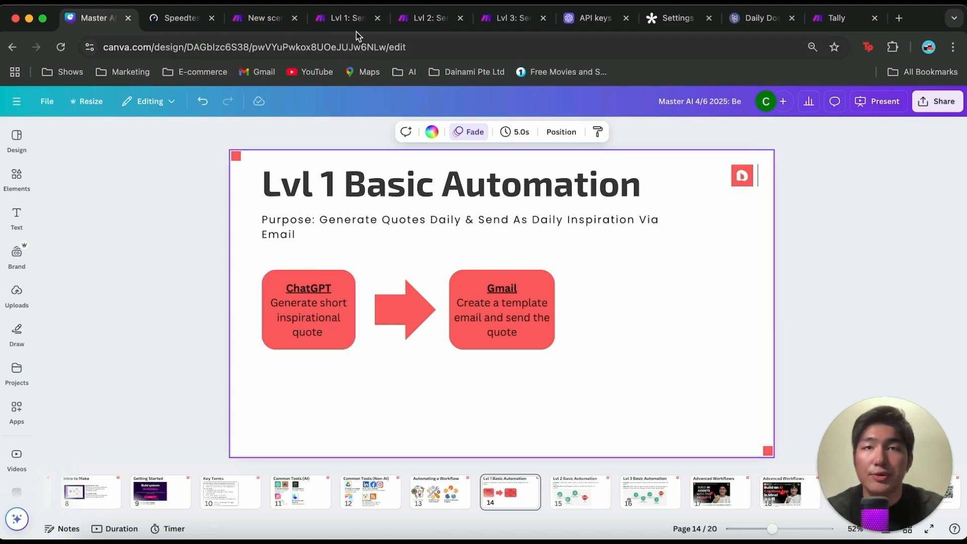
{"action": "left_click", "coordinate": [263, 18]}
{"action": "left_click", "coordinate": [393, 270]}
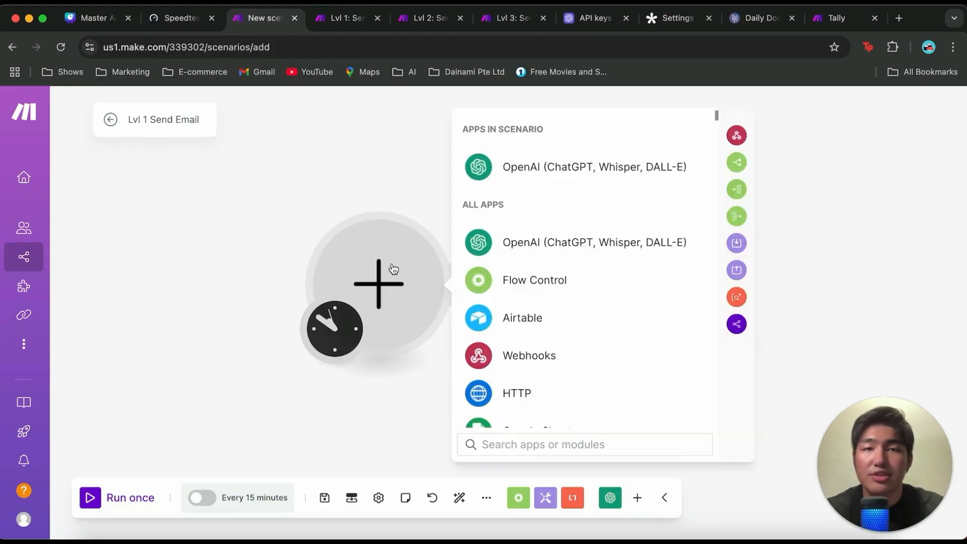
{"action": "left_click", "coordinate": [605, 165]}
{"action": "scroll", "coordinate": [602, 297], "scroll_direction": "down", "scroll_amount": 3}
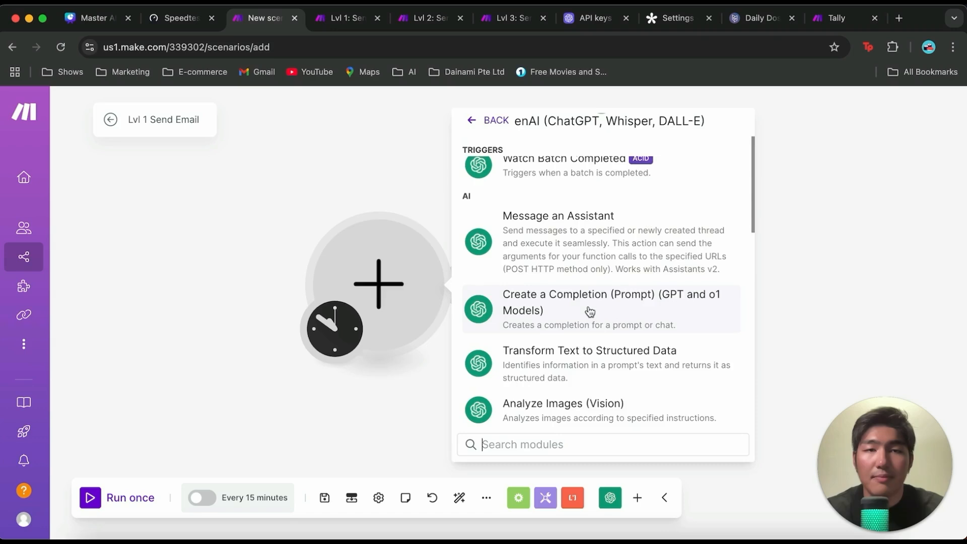
{"action": "left_click", "coordinate": [587, 309]}
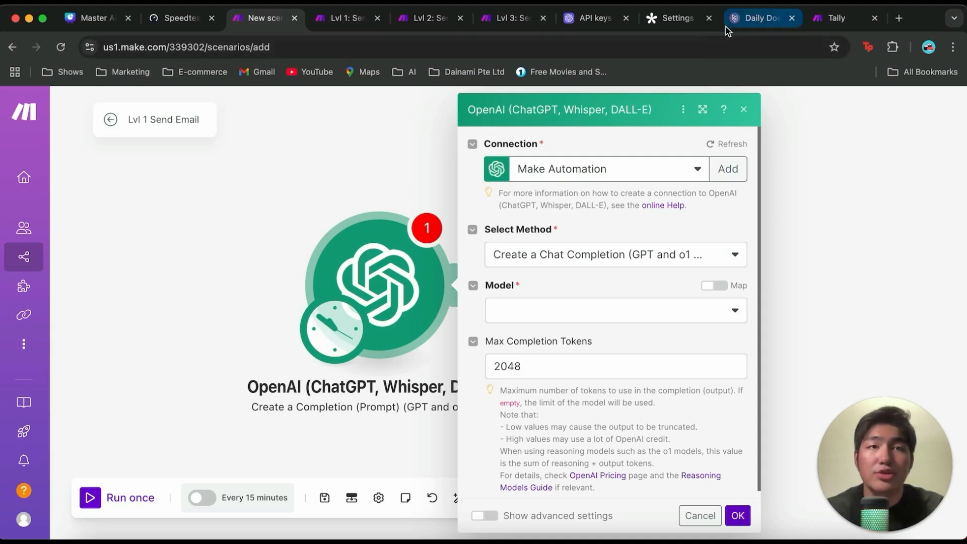
{"action": "key", "text": "super+1"}
{"action": "left_click", "coordinate": [594, 20]}
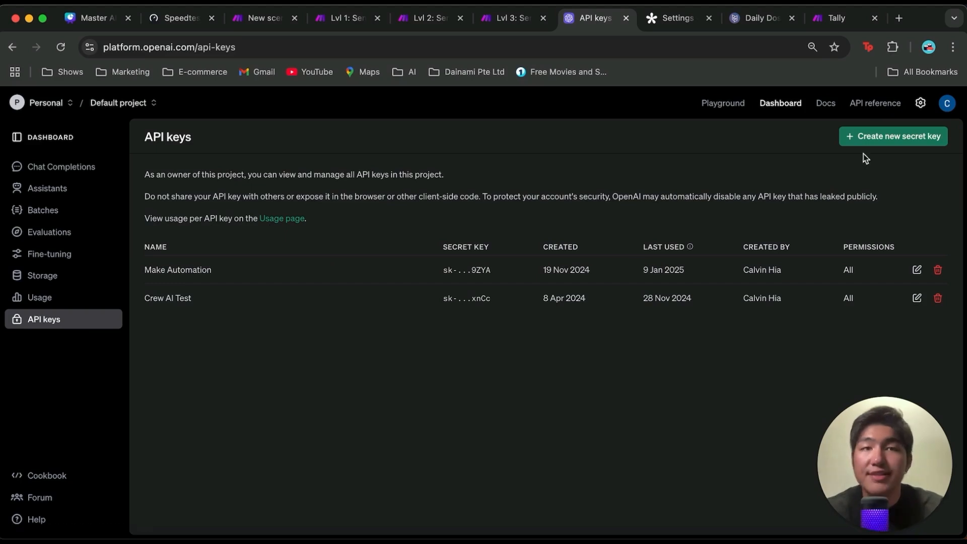
{"action": "left_click", "coordinate": [867, 139]}
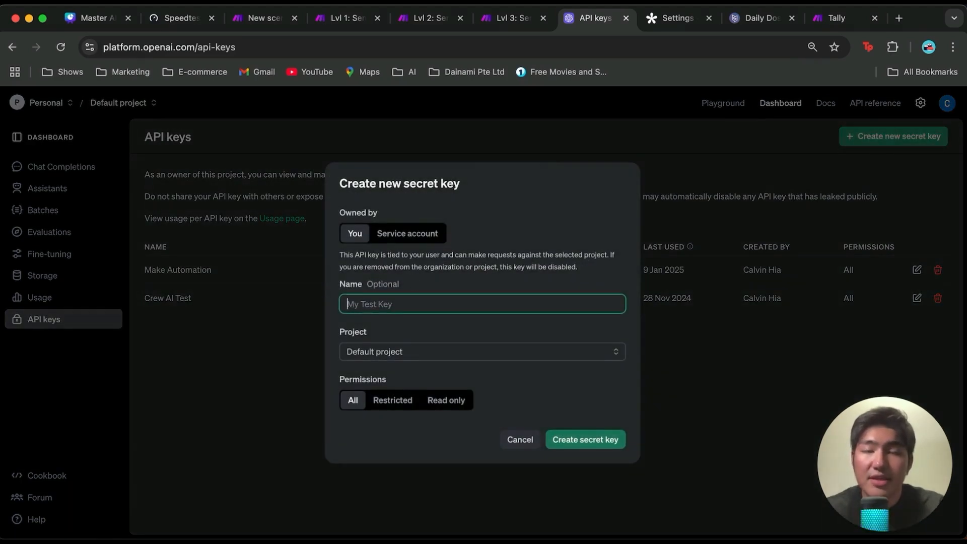
{"action": "type", "text": "make automation"}
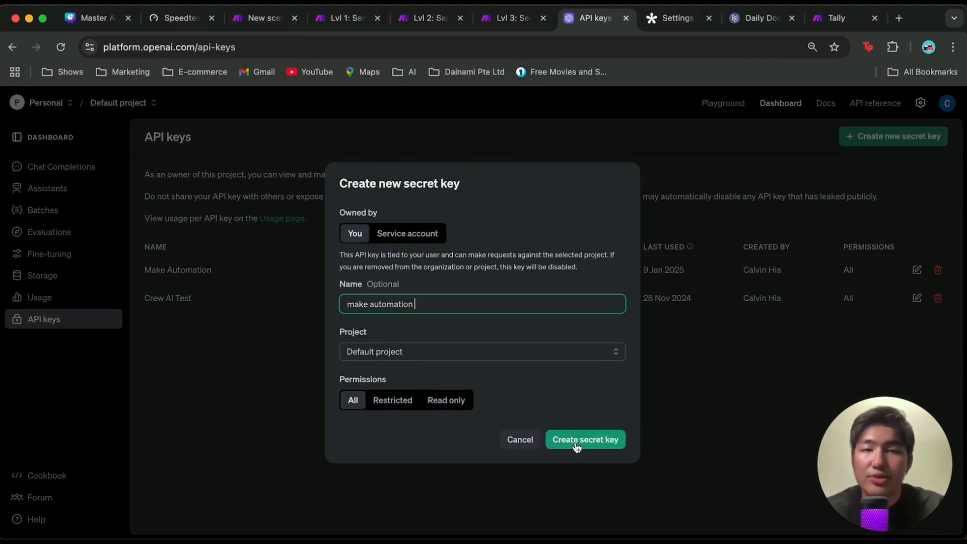
{"action": "left_click", "coordinate": [519, 442]}
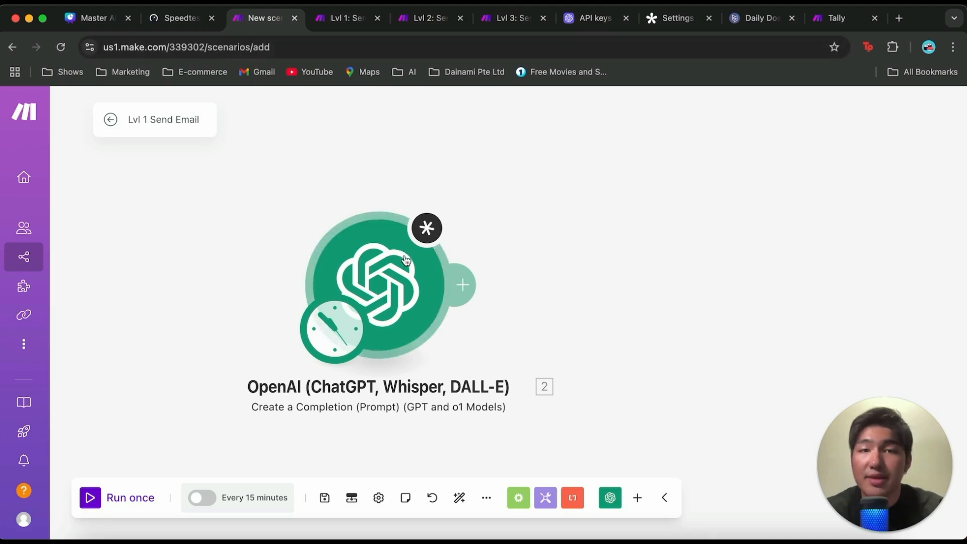
Step: Reopen the OpenAI module's settings and look over the form for creating a new connection without saving one
{"action": "left_click", "coordinate": [468, 292]}
{"action": "left_click", "coordinate": [372, 312]}
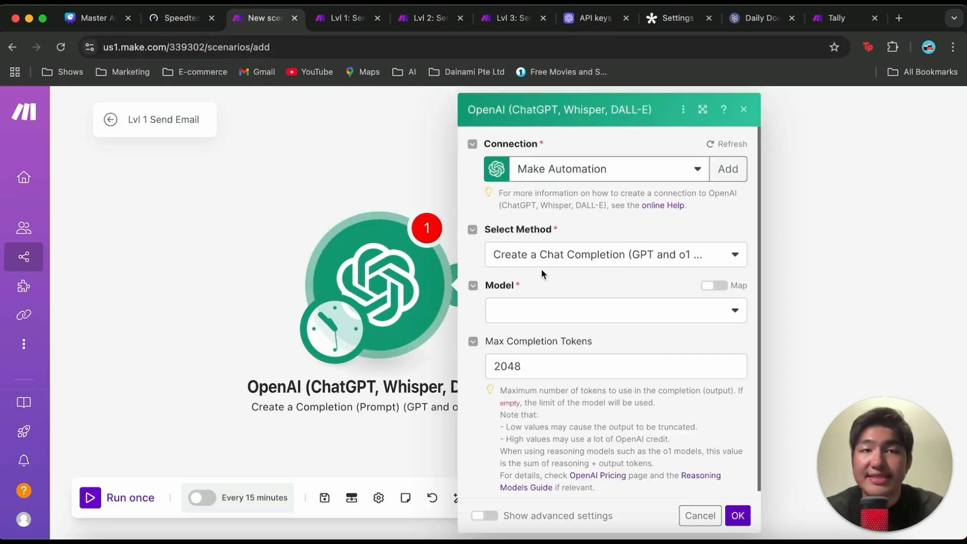
{"action": "left_click", "coordinate": [726, 176]}
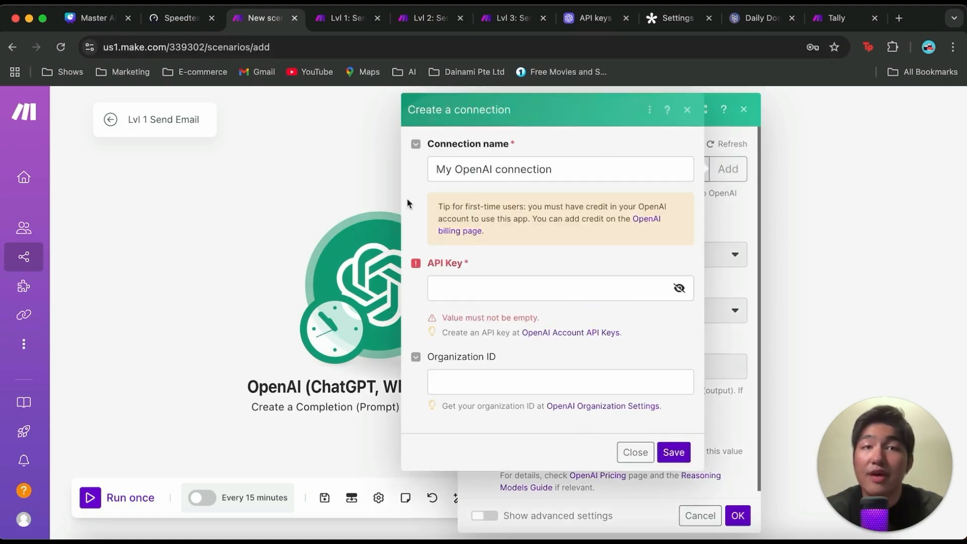
{"action": "left_click", "coordinate": [499, 295]}
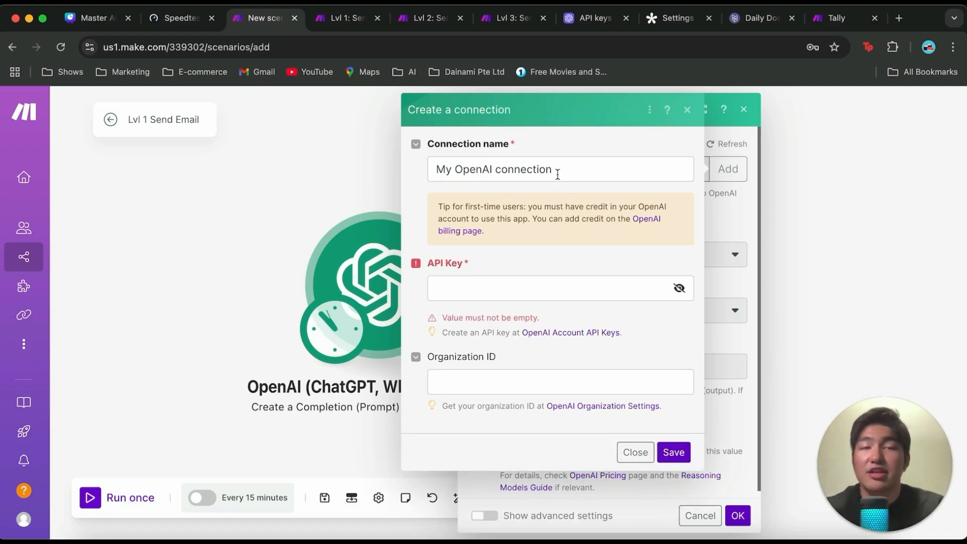
{"action": "left_click", "coordinate": [635, 452]}
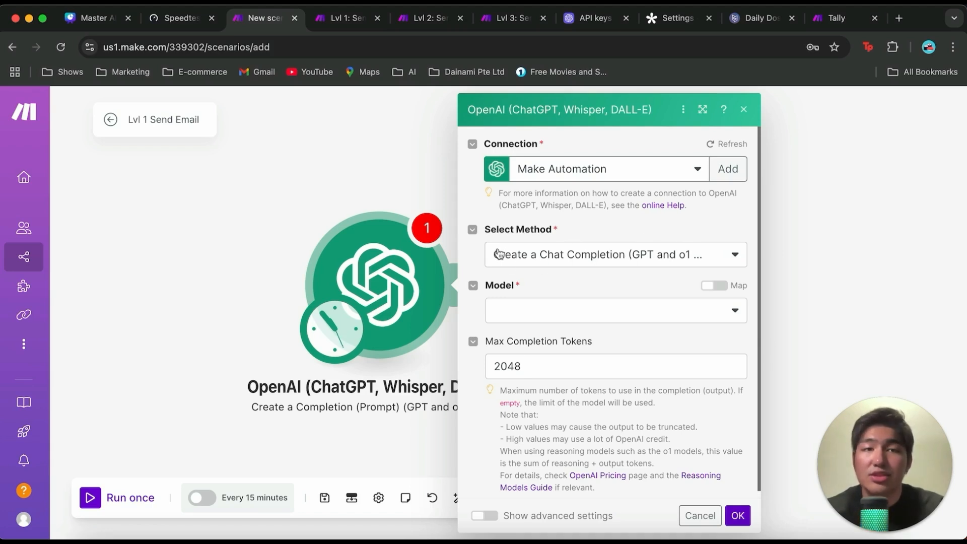
Step: Set the OpenAI module's model to gpt-4o (system)
{"action": "left_click", "coordinate": [620, 316]}
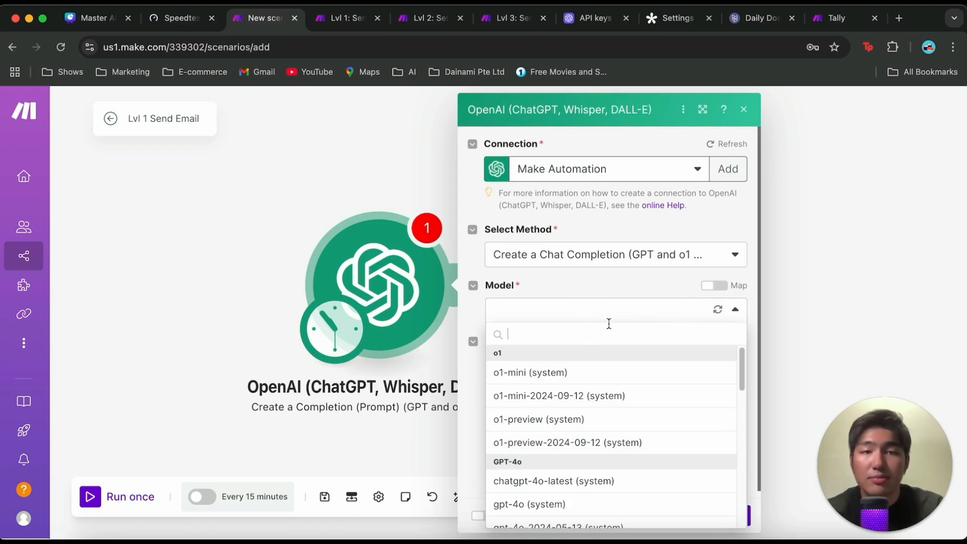
{"action": "scroll", "coordinate": [637, 398], "scroll_direction": "down", "scroll_amount": 2}
{"action": "scroll", "coordinate": [637, 386], "scroll_direction": "up", "scroll_amount": 2}
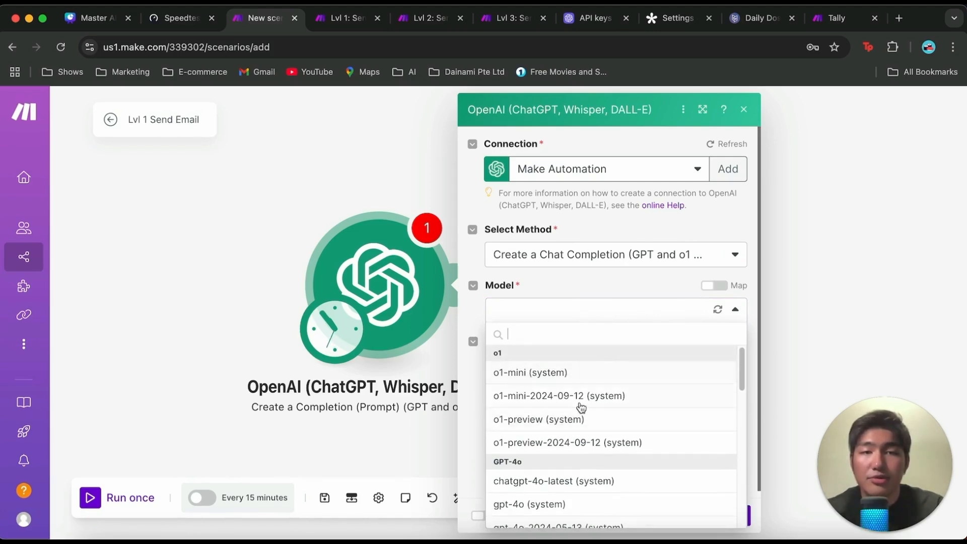
{"action": "scroll", "coordinate": [602, 451], "scroll_direction": "down", "scroll_amount": 2}
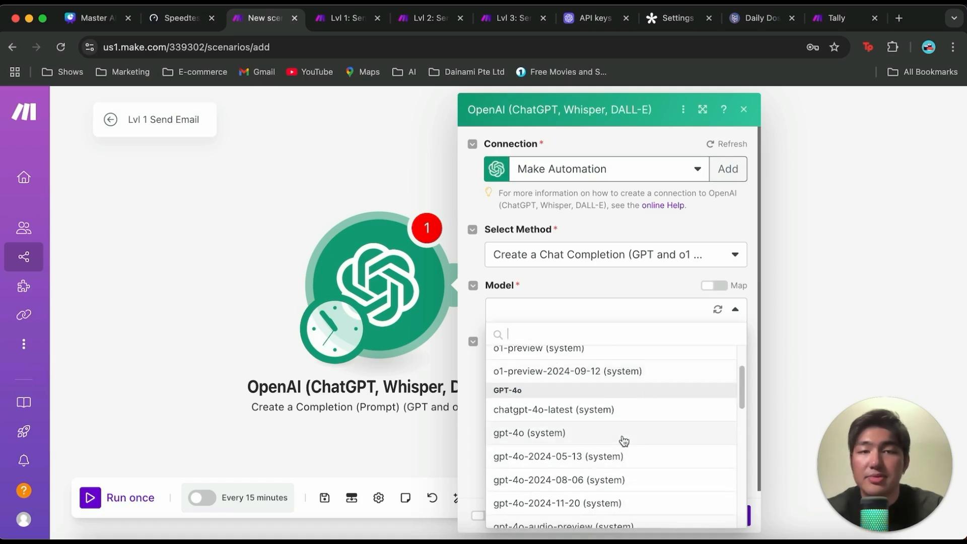
{"action": "left_click", "coordinate": [624, 436]}
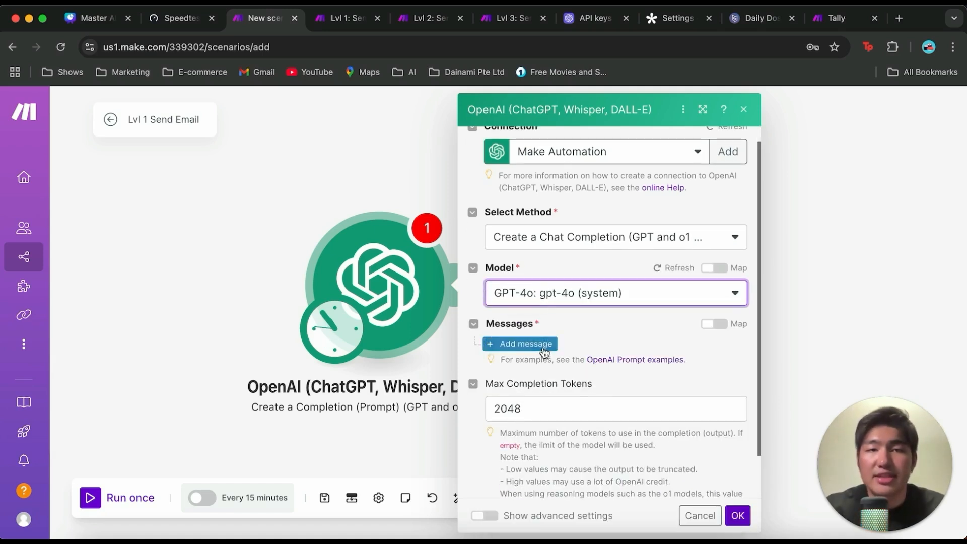
Step: Add a message to the OpenAI module and set its role to User
{"action": "left_click", "coordinate": [543, 348]}
{"action": "left_click", "coordinate": [603, 390]}
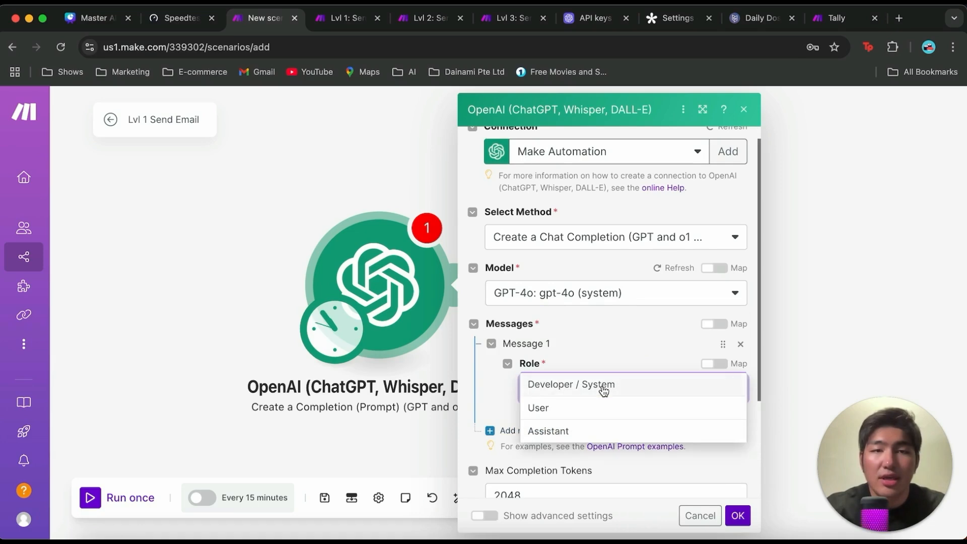
{"action": "left_click", "coordinate": [606, 416]}
{"action": "scroll", "coordinate": [600, 392], "scroll_direction": "down", "scroll_amount": 3}
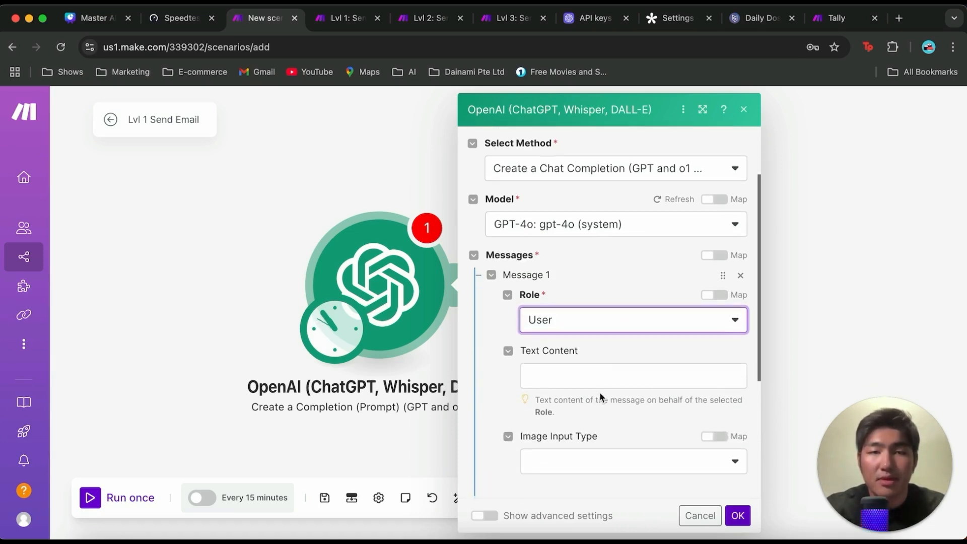
Step: Enter message text requesting "a short inspirational quote to start off the day" and an encouraging line for the named recipient, and save the module settings
{"action": "left_click", "coordinate": [658, 377]}
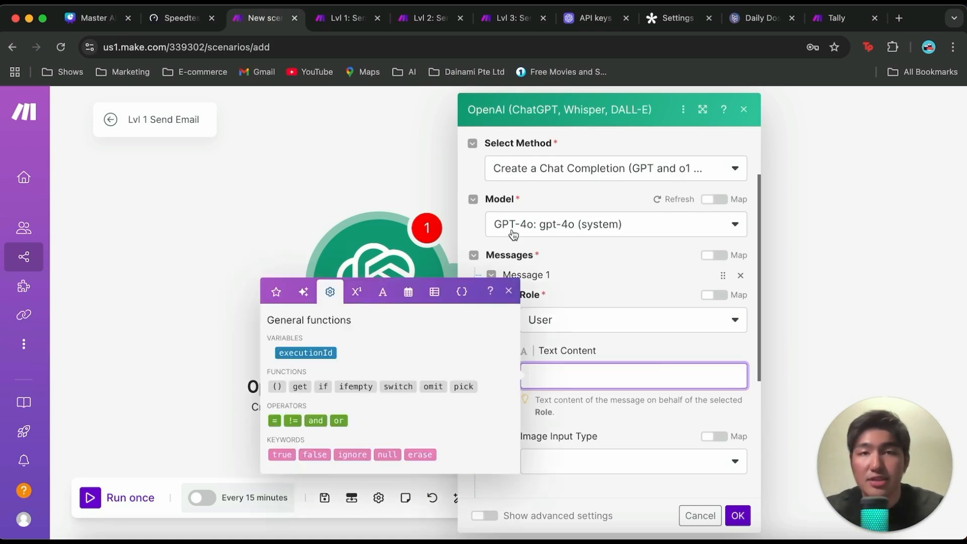
{"action": "type", "text": "Generate a short inspirational quote to start off the day.  Add an encouraging line of text following this to Cal."}
{"action": "left_click", "coordinate": [494, 408]}
{"action": "scroll", "coordinate": [493, 408], "scroll_direction": "down", "scroll_amount": 1}
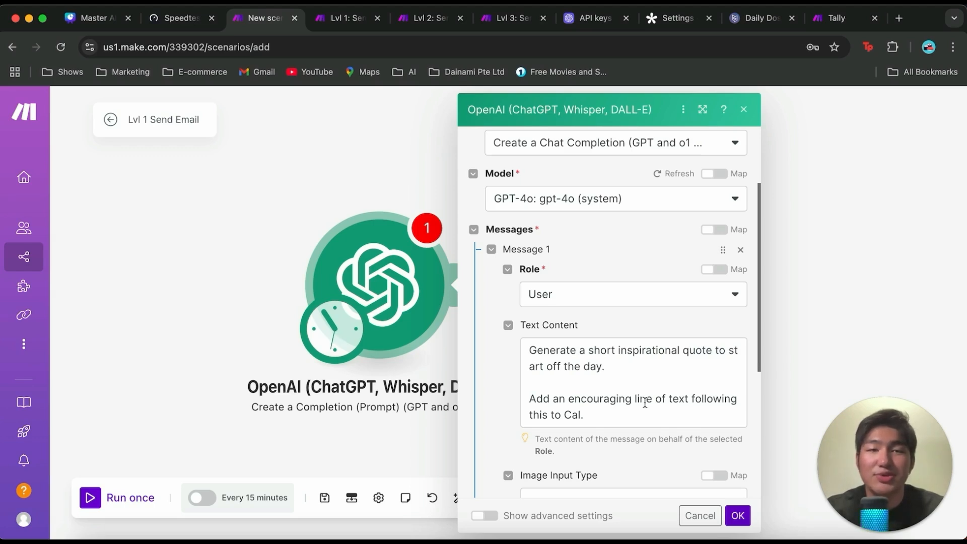
{"action": "scroll", "coordinate": [650, 409], "scroll_direction": "down", "scroll_amount": 5}
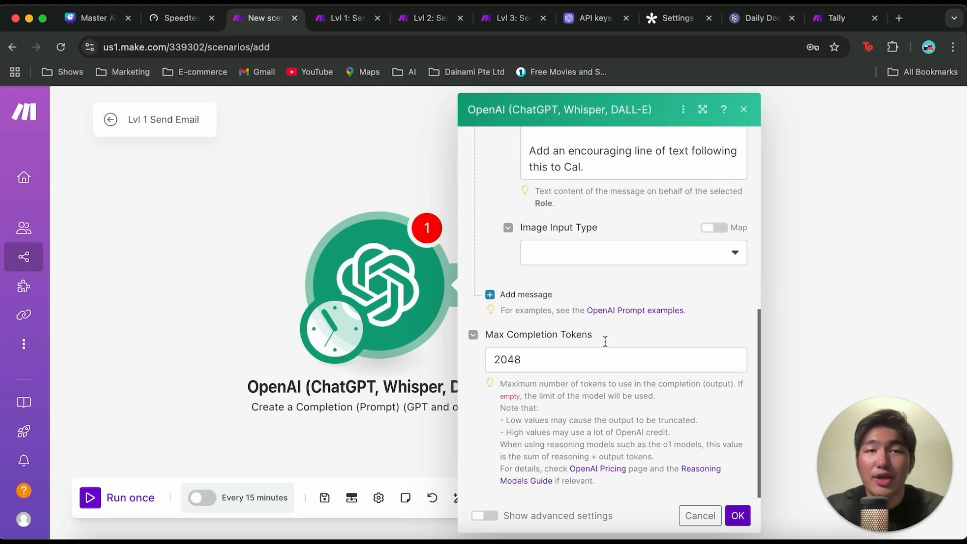
{"action": "left_click", "coordinate": [736, 519]}
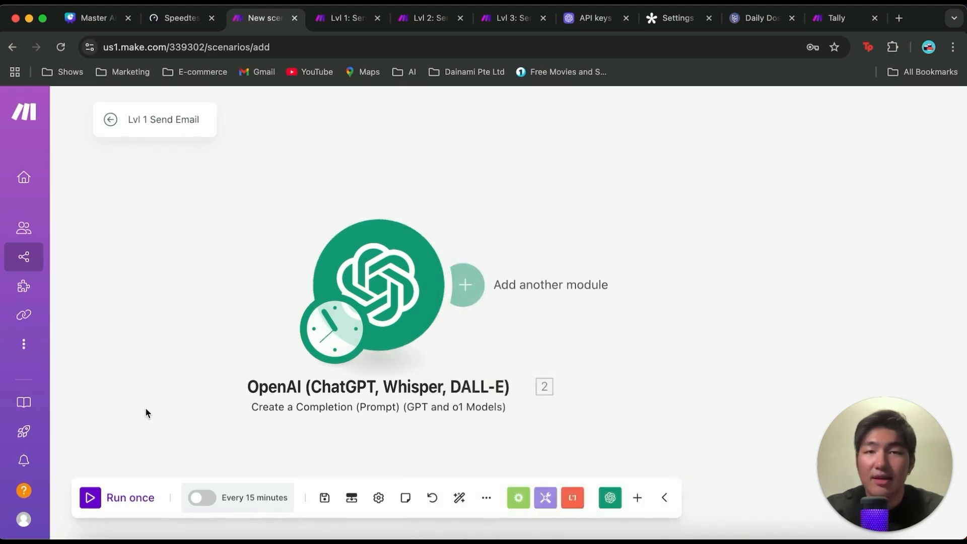
Step: Run the scenario once and check the OpenAI module's execution output
{"action": "left_click", "coordinate": [94, 499]}
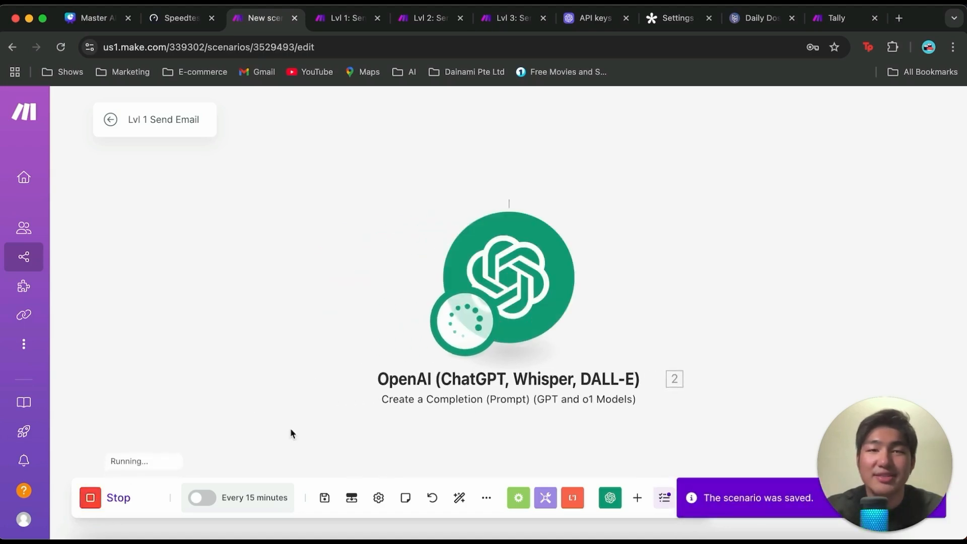
{"action": "left_click", "coordinate": [561, 211]}
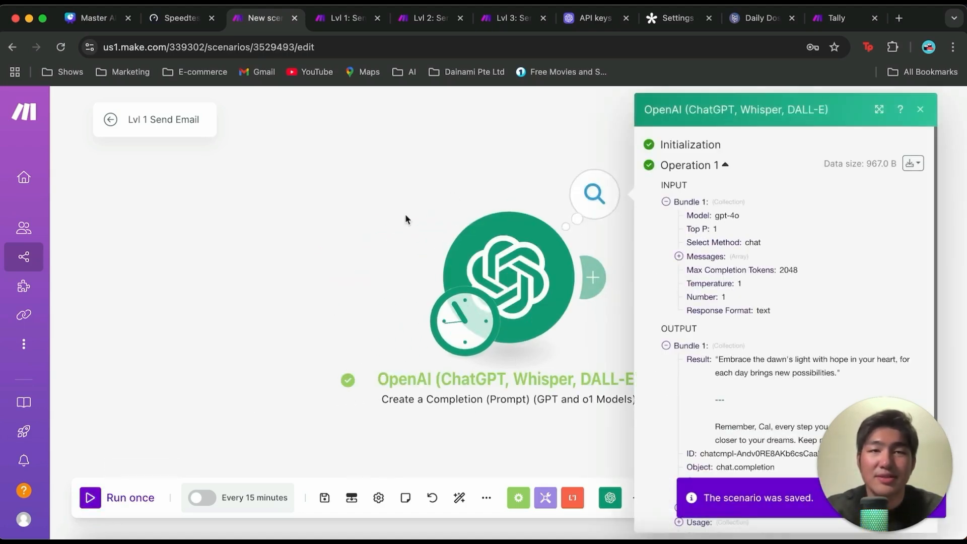
{"action": "left_click", "coordinate": [599, 204]}
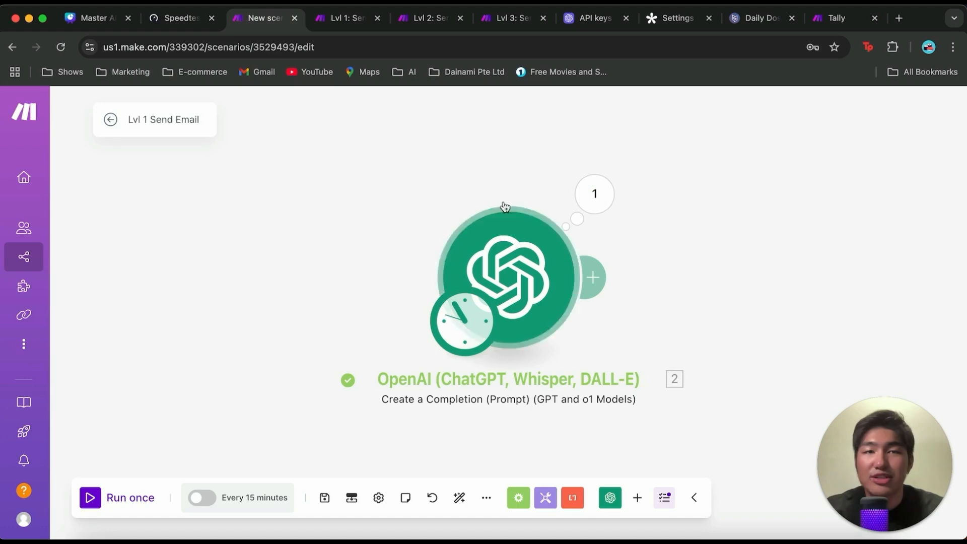
{"action": "left_click", "coordinate": [590, 285]}
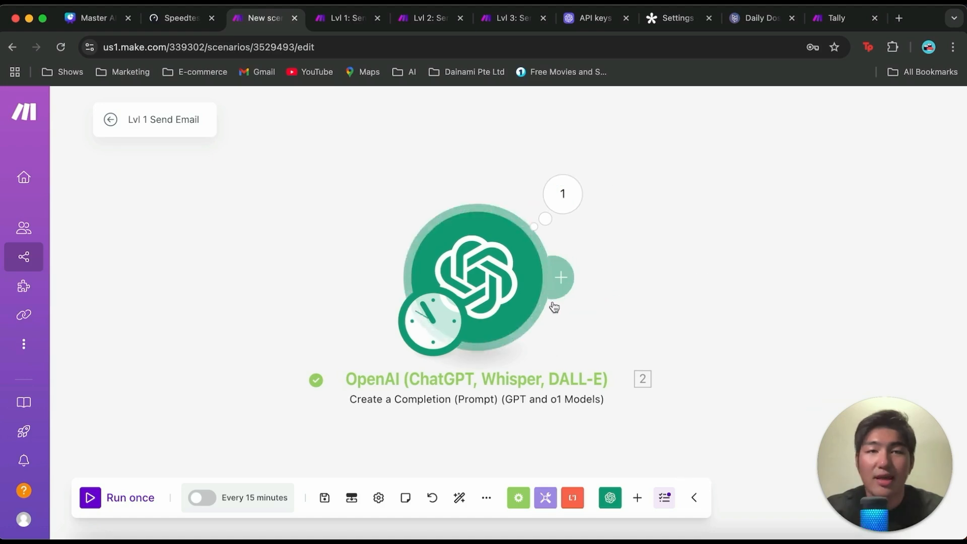
Step: Examine the OpenAI module's run details, including the prompt sent under Messages and the generated quote under Result
{"action": "left_click", "coordinate": [572, 210]}
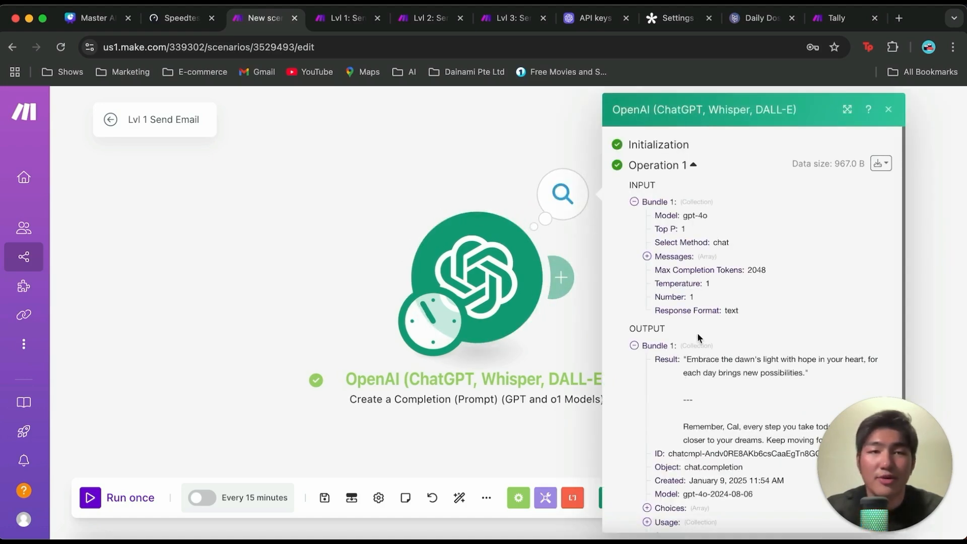
{"action": "scroll", "coordinate": [698, 337], "scroll_direction": "down", "scroll_amount": 1}
{"action": "scroll", "coordinate": [678, 252], "scroll_direction": "up", "scroll_amount": 3}
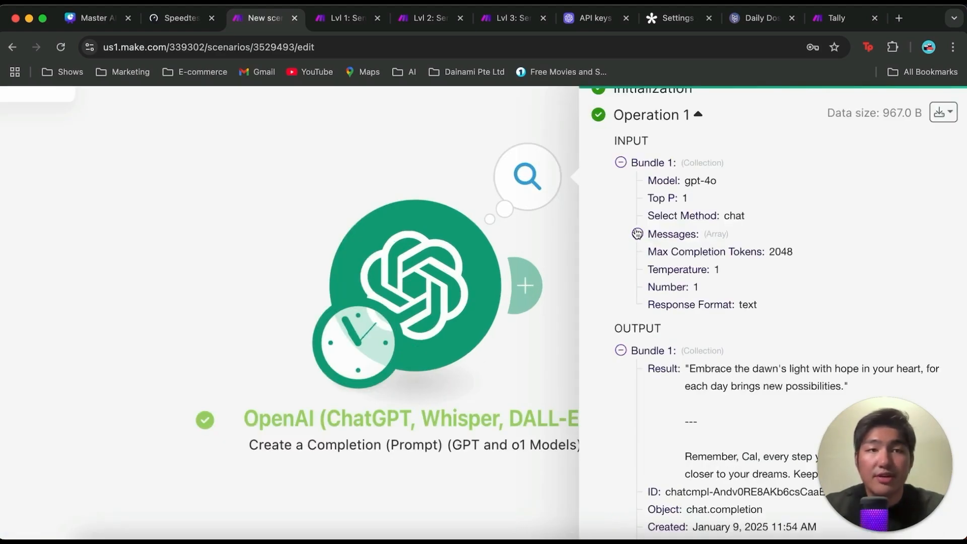
{"action": "left_click", "coordinate": [637, 234]}
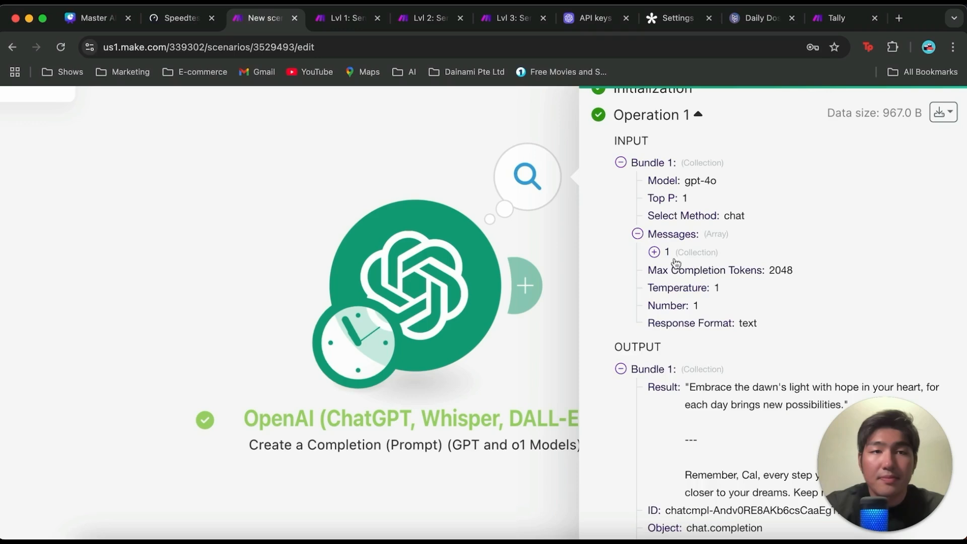
{"action": "left_click", "coordinate": [654, 252]}
{"action": "scroll", "coordinate": [744, 265], "scroll_direction": "down", "scroll_amount": 1}
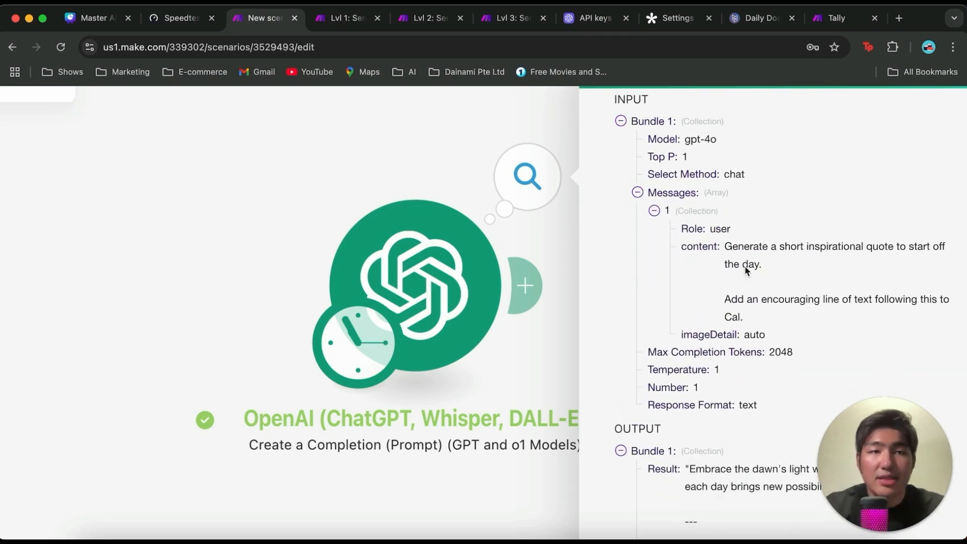
{"action": "left_click", "coordinate": [653, 210]}
{"action": "scroll", "coordinate": [676, 289], "scroll_direction": "down", "scroll_amount": 4}
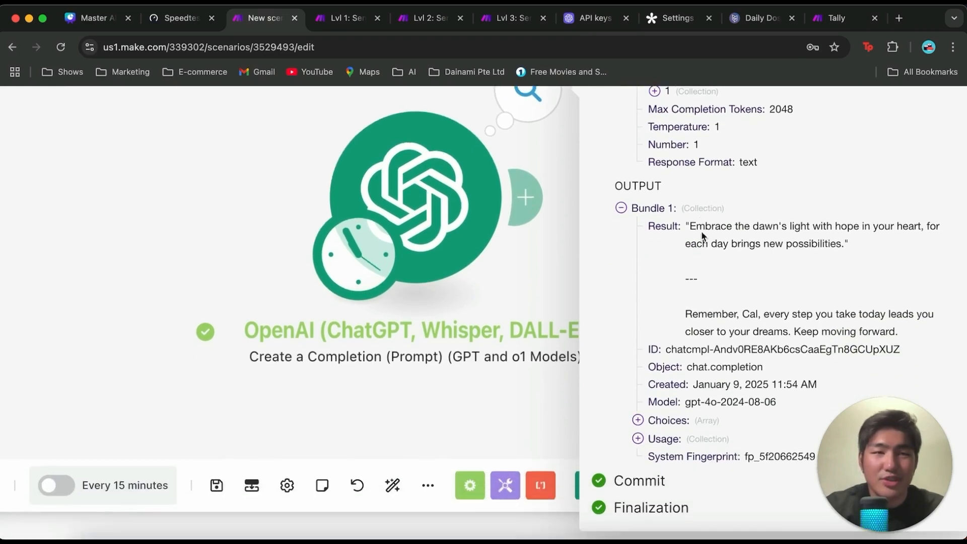
{"action": "left_click_drag", "start_coordinate": [688, 225], "coordinate": [832, 249]}
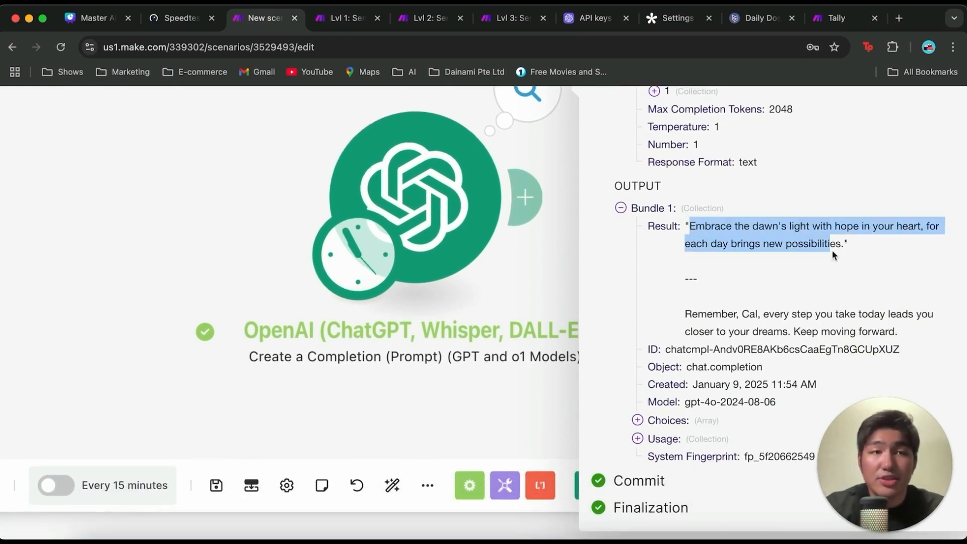
{"action": "left_click", "coordinate": [849, 256]}
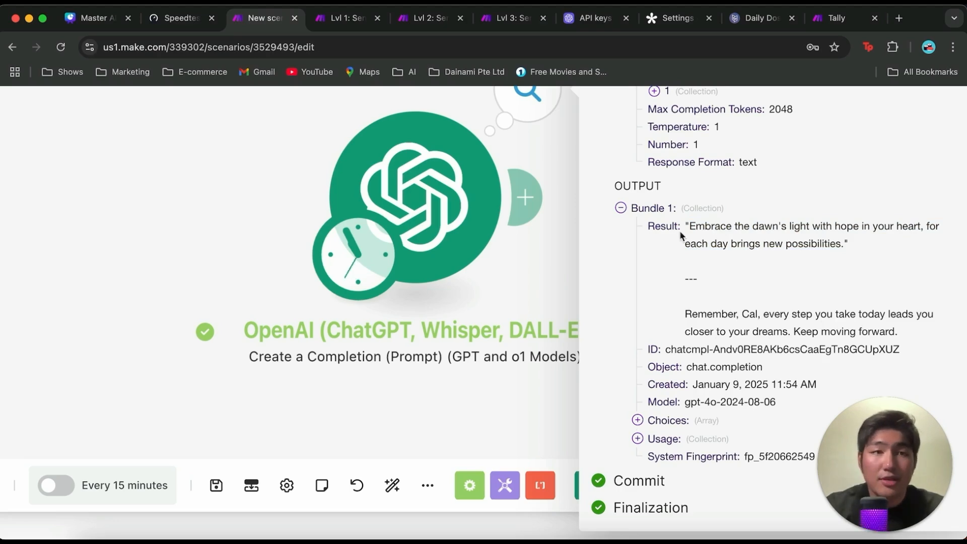
Step: Close the run details and rename the OpenAI module to "Inspirational Writer"
{"action": "left_click", "coordinate": [546, 252]}
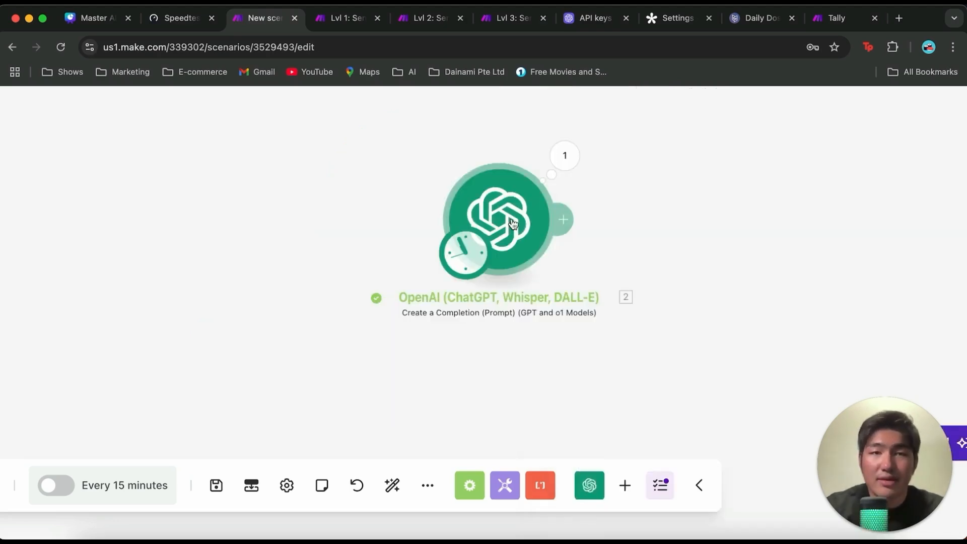
{"action": "right_click", "coordinate": [516, 223]}
{"action": "left_click", "coordinate": [569, 354]}
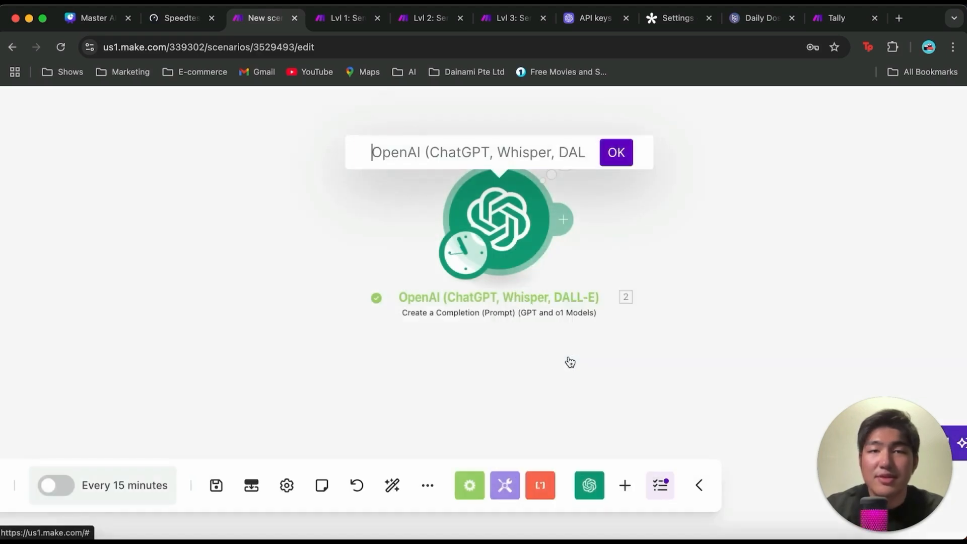
{"action": "type", "text": "Insp"}
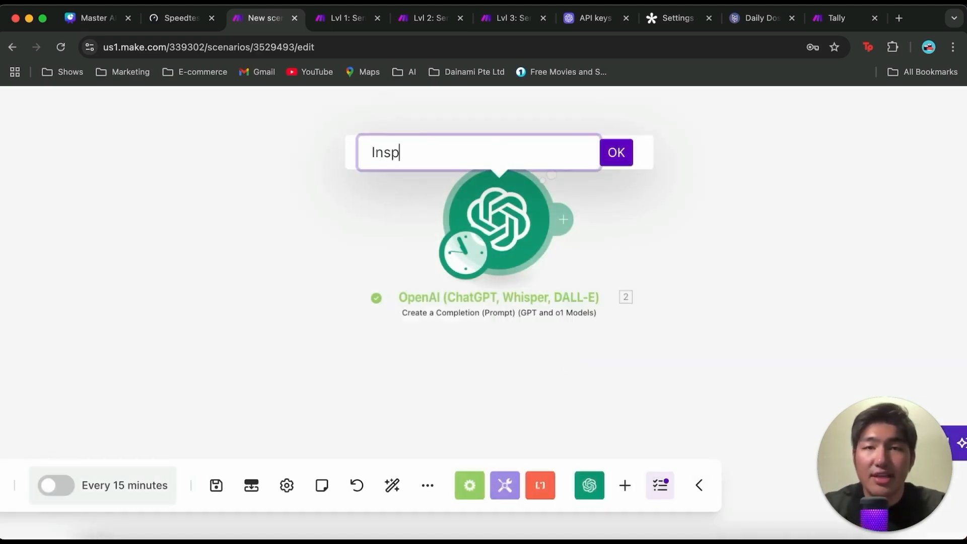
{"action": "type", "text": "irational Writer"}
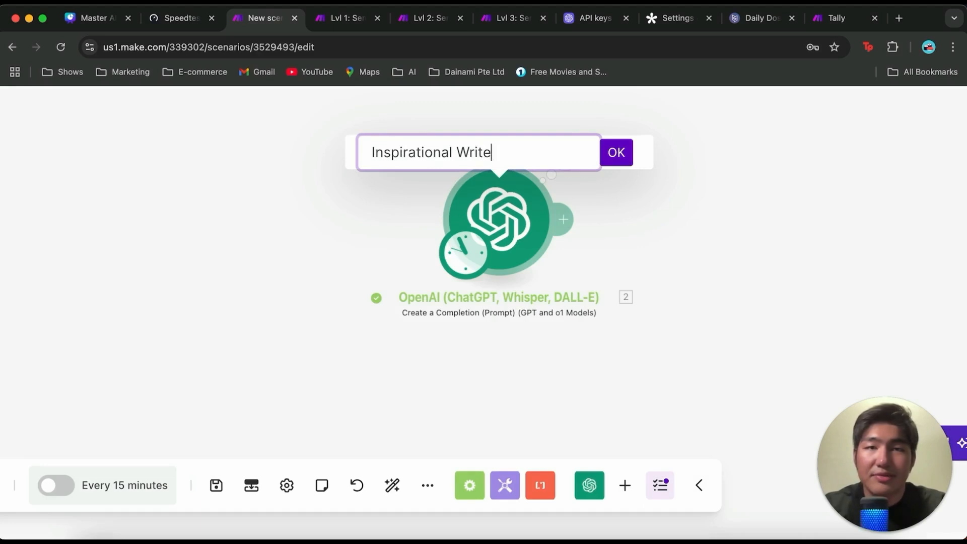
{"action": "key", "text": "Return"}
{"action": "left_click_drag", "start_coordinate": [651, 242], "coordinate": [540, 284]}
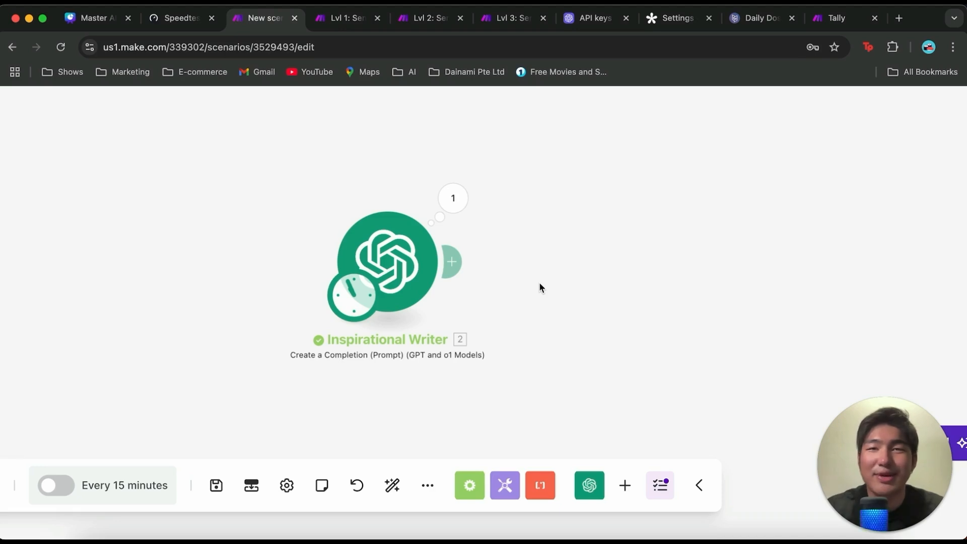
Step: Add a Gmail Send an Email module after the Inspirational Writer module, keeping the existing Google Restricted connection
{"action": "left_click", "coordinate": [452, 261]}
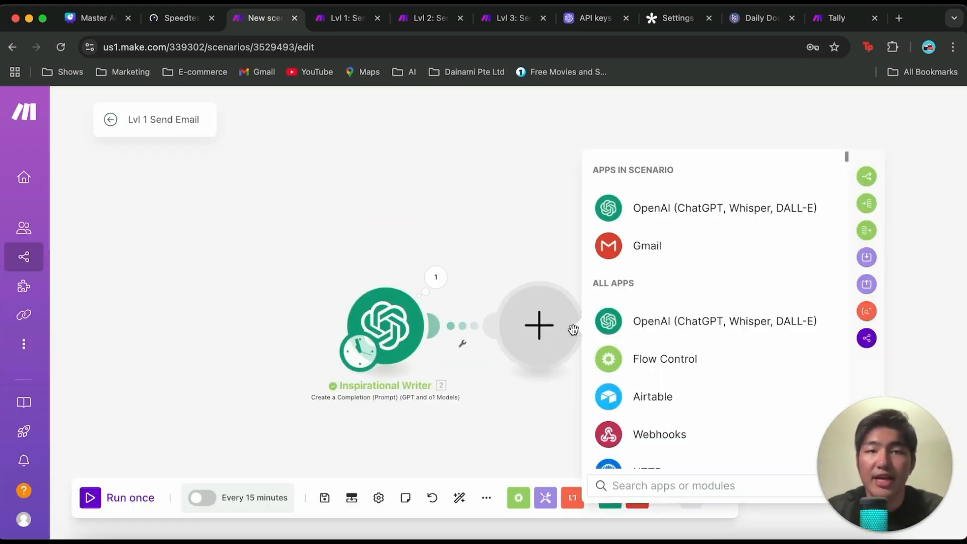
{"action": "left_click", "coordinate": [650, 249]}
{"action": "scroll", "coordinate": [663, 309], "scroll_direction": "down", "scroll_amount": 5}
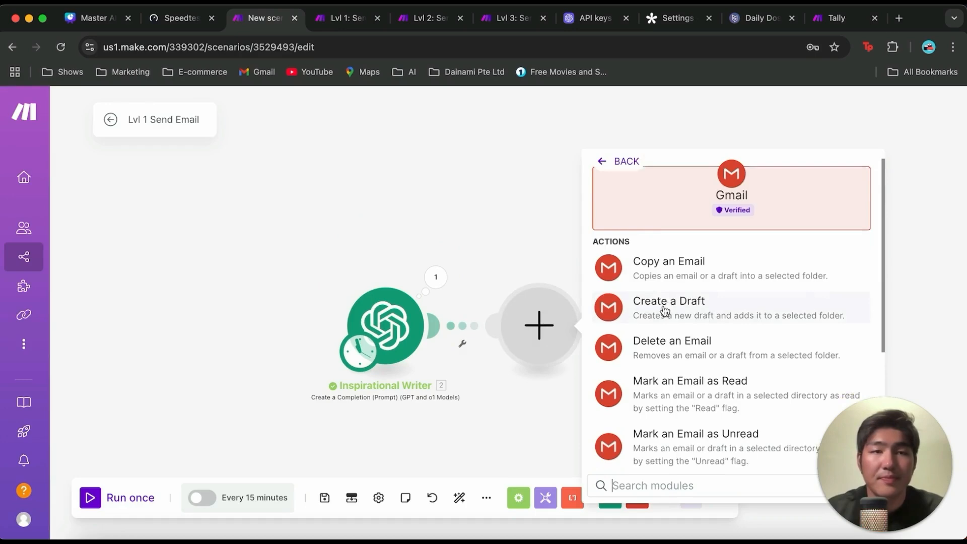
{"action": "left_click", "coordinate": [661, 384]}
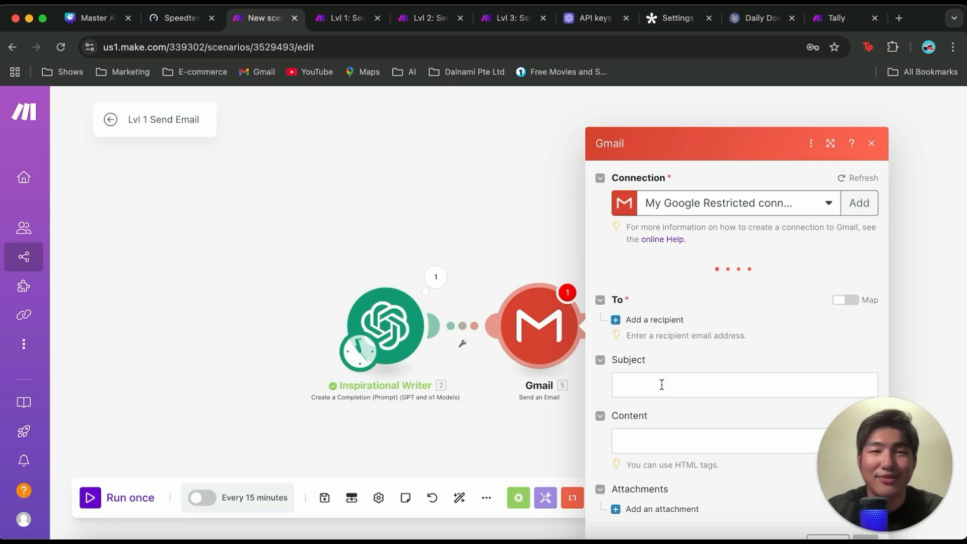
{"action": "left_click", "coordinate": [859, 203]}
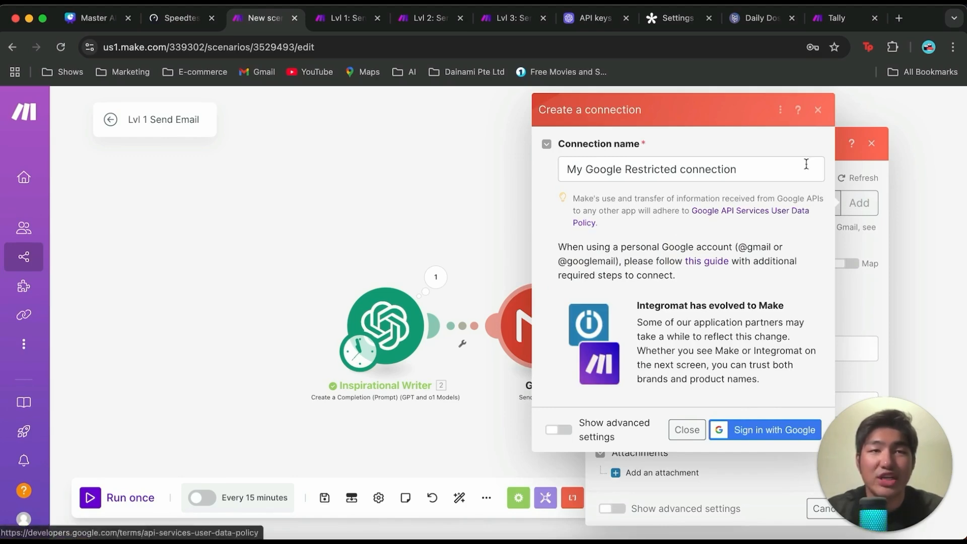
{"action": "left_click", "coordinate": [818, 110]}
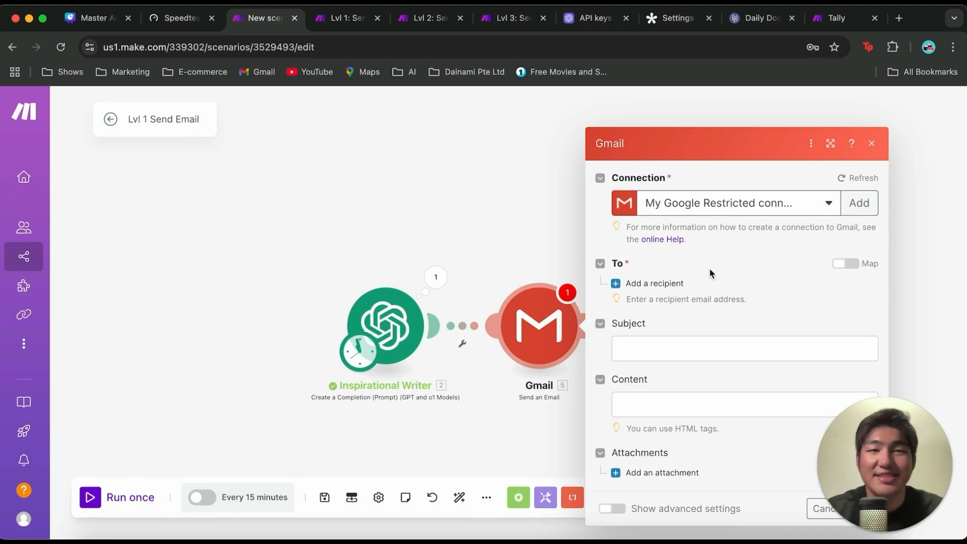
Step: Add one recipient with their email address and set the email subject to "Start Your Day Inspired!"
{"action": "left_click", "coordinate": [657, 283]}
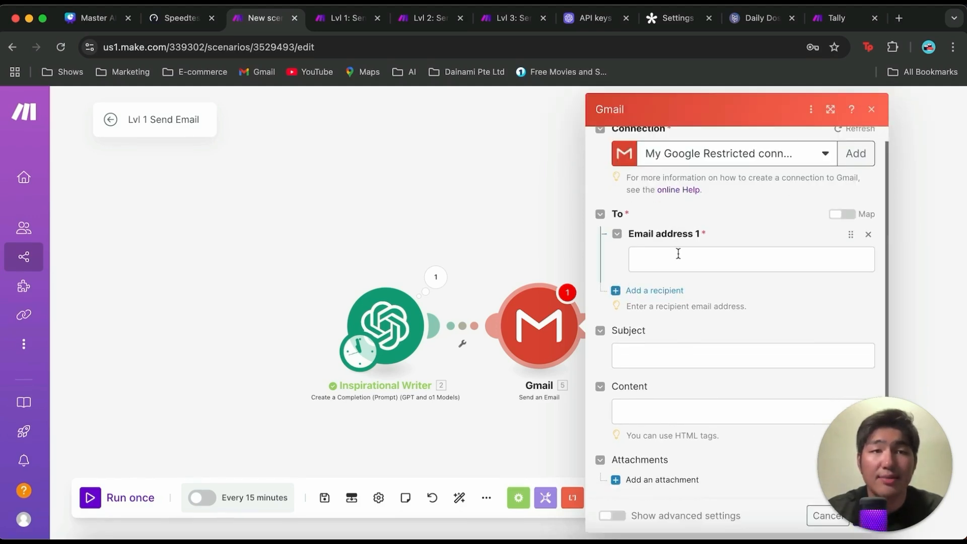
{"action": "left_click", "coordinate": [679, 254]}
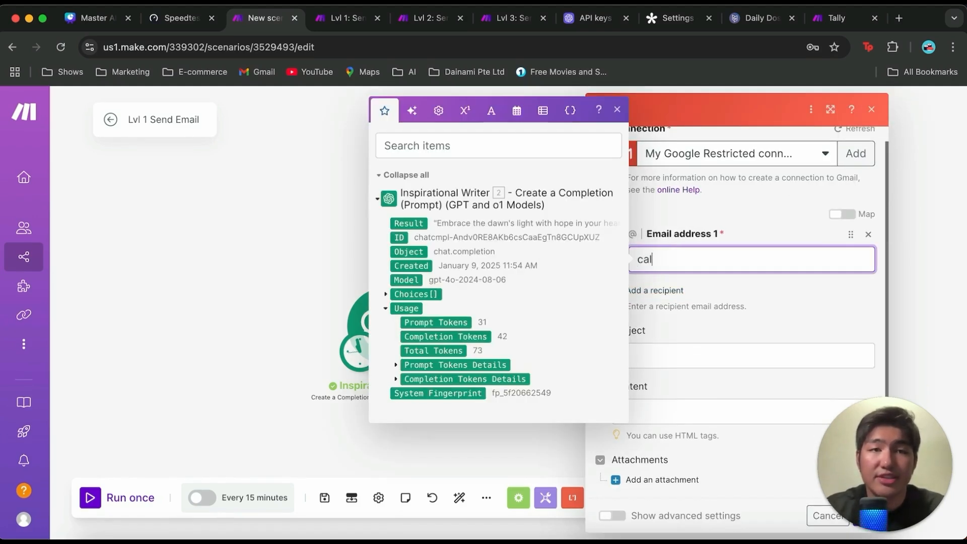
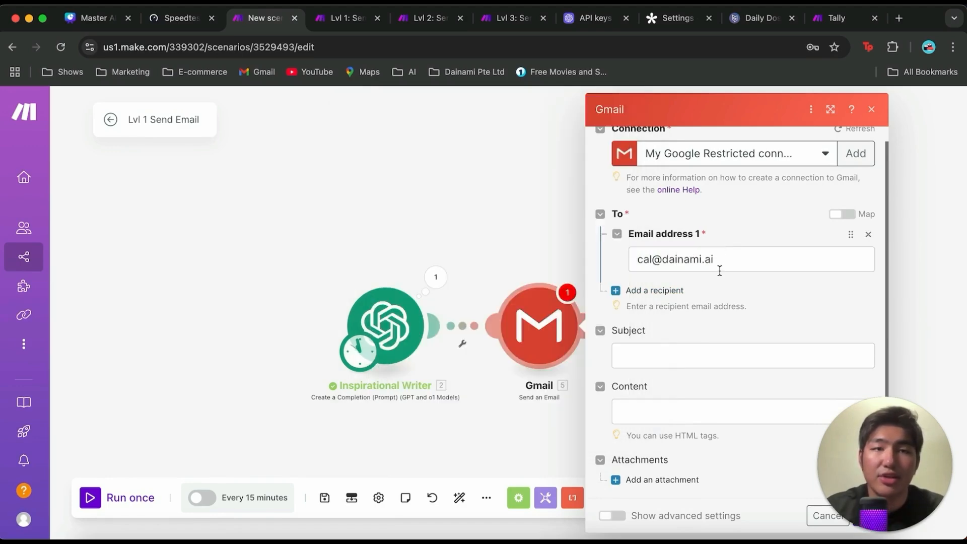
{"action": "left_click", "coordinate": [678, 356]}
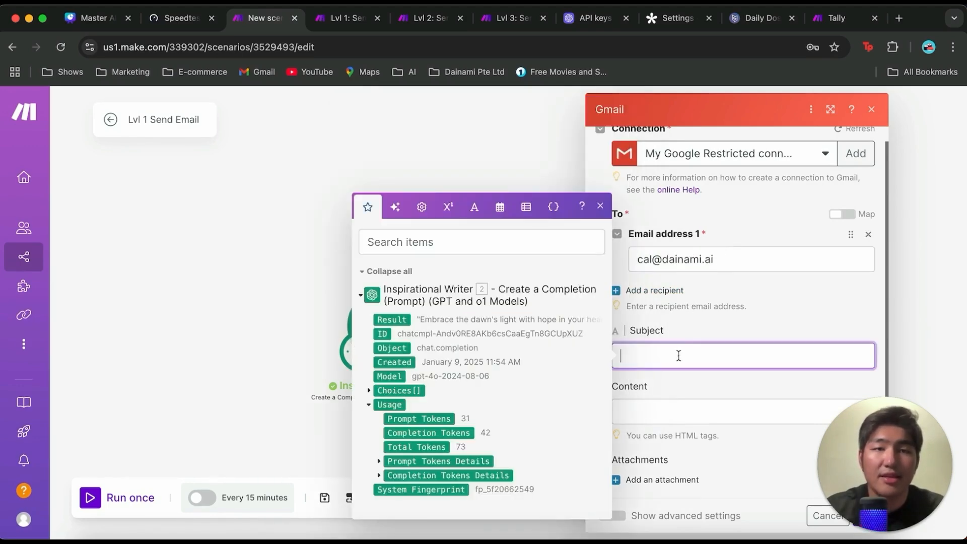
{"action": "left_click", "coordinate": [690, 327]}
{"action": "type", "text": "Start Your Day Inspired!"}
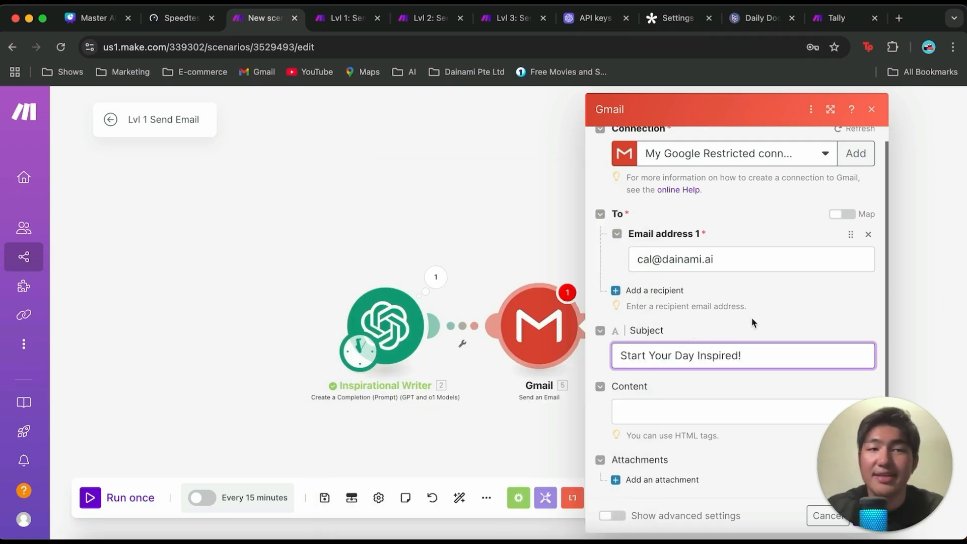
Step: Place the cursor in the Gmail module's Content field, and open html5-editor.net in a new browser tab
{"action": "left_click", "coordinate": [699, 417]}
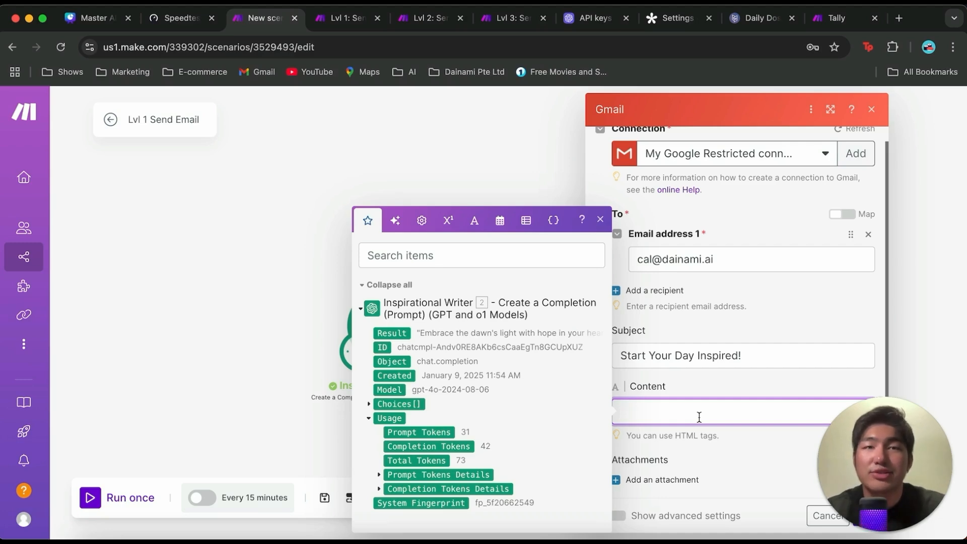
{"action": "left_click", "coordinate": [900, 18]}
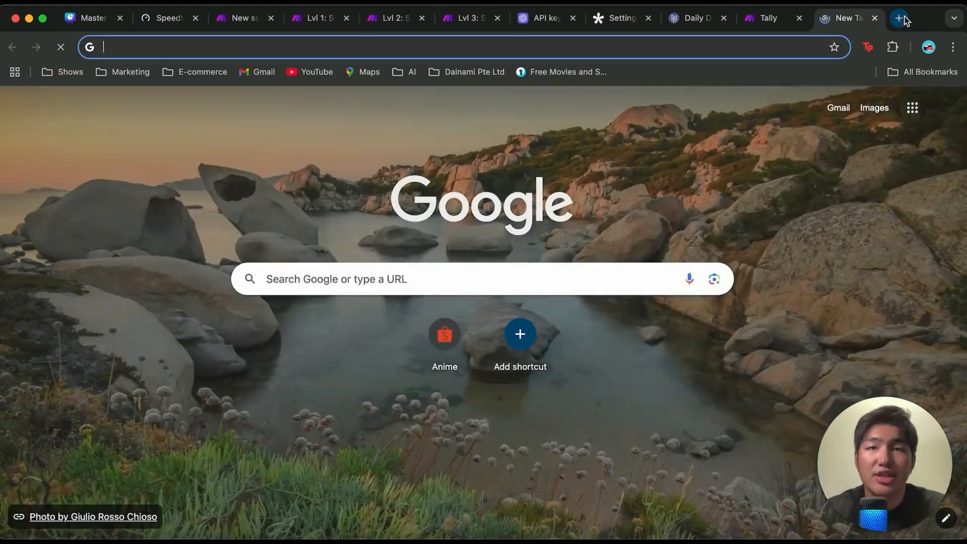
{"action": "type", "text": "html5-editor.net"}
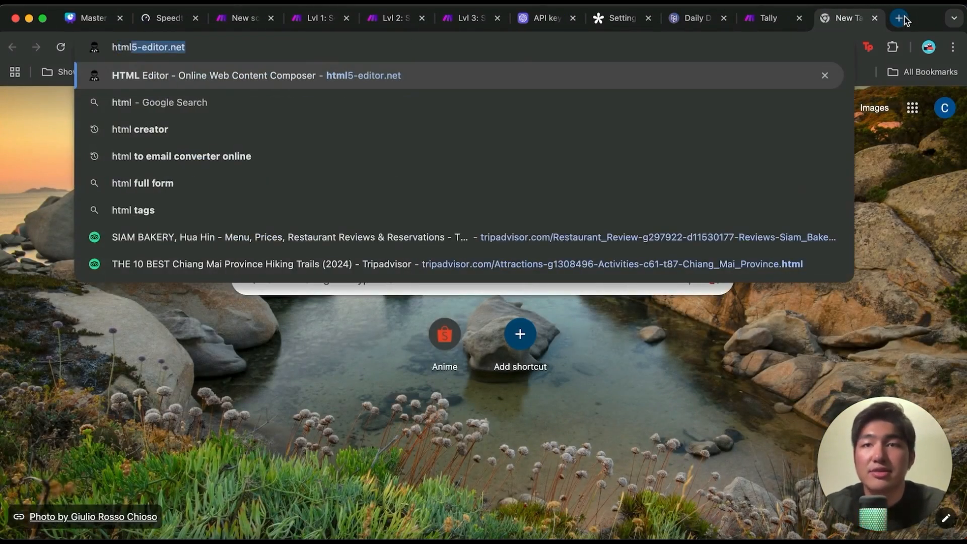
{"action": "key", "text": "Return"}
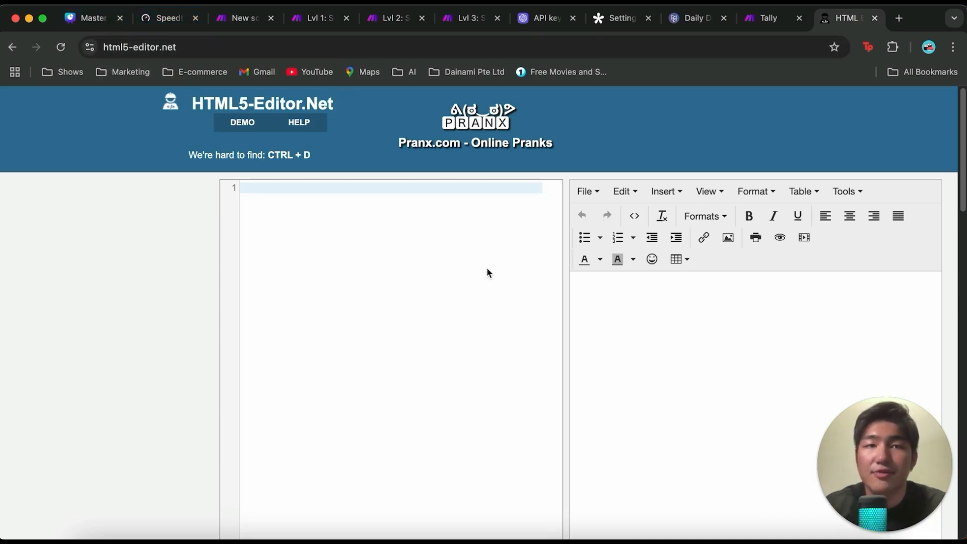
Step: Write a "Hey" greeting to the named recipient in the visual editor, followed by the placeholder line "{insert quote and text}"
{"action": "left_click", "coordinate": [604, 298]}
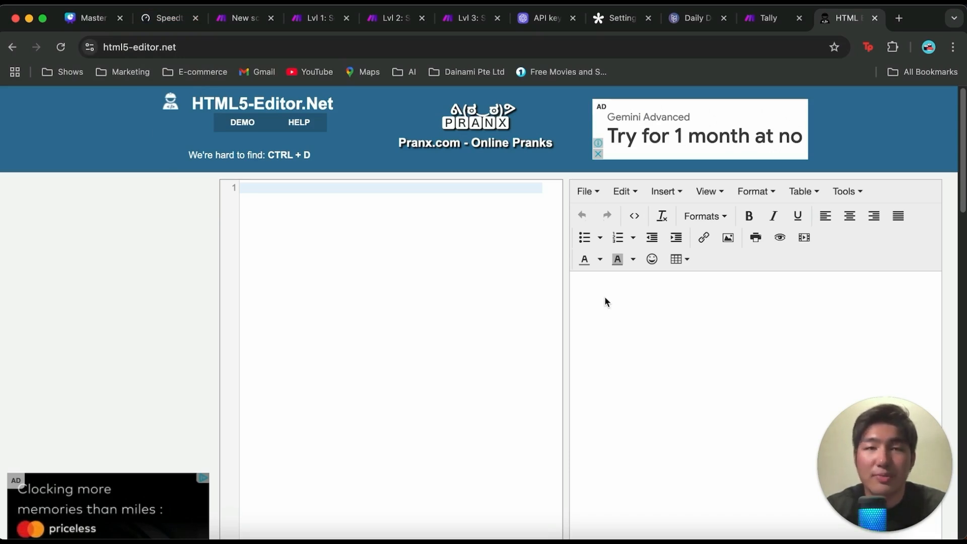
{"action": "left_click", "coordinate": [604, 301]}
{"action": "type", "text": "Hey Cal,"}
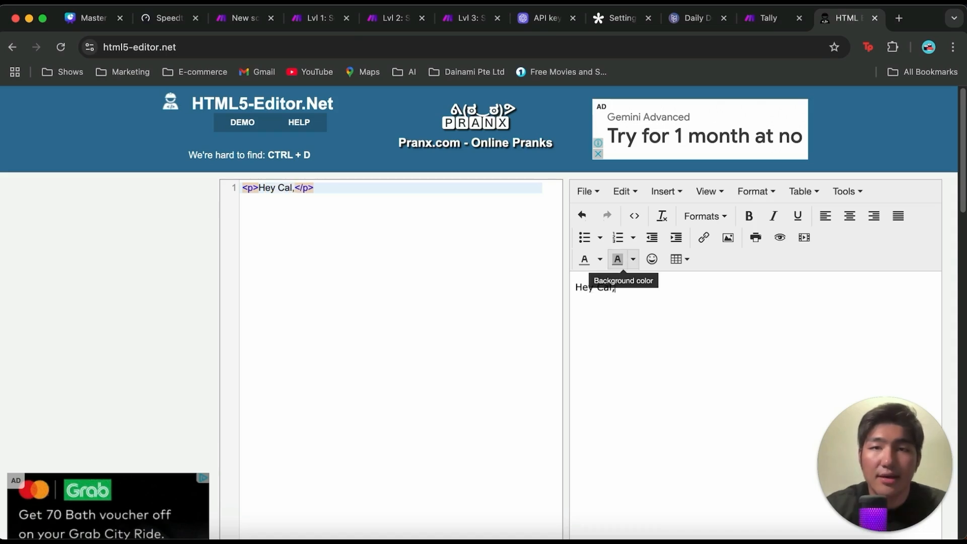
{"action": "key", "text": "Return"}
{"action": "type", "text": "{"}
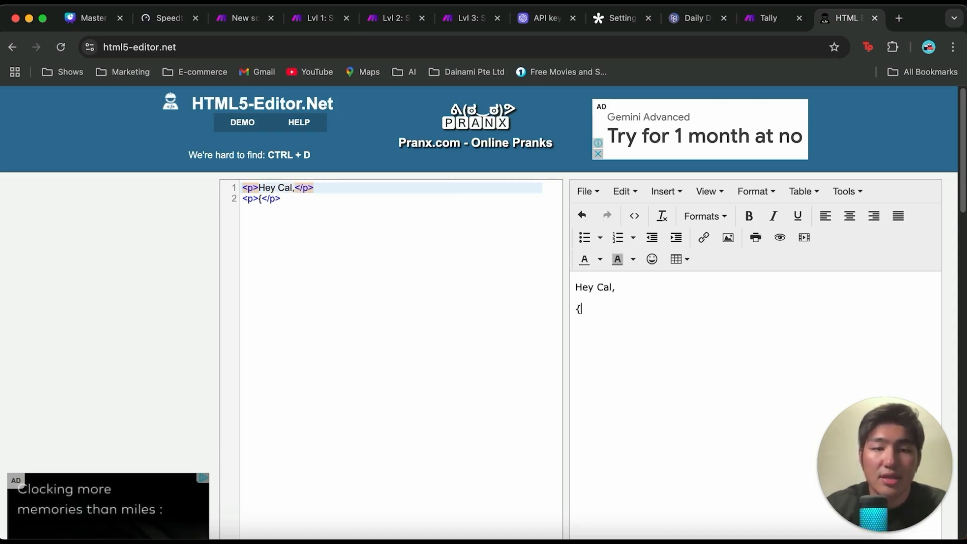
{"action": "type", "text": "insert quo"}
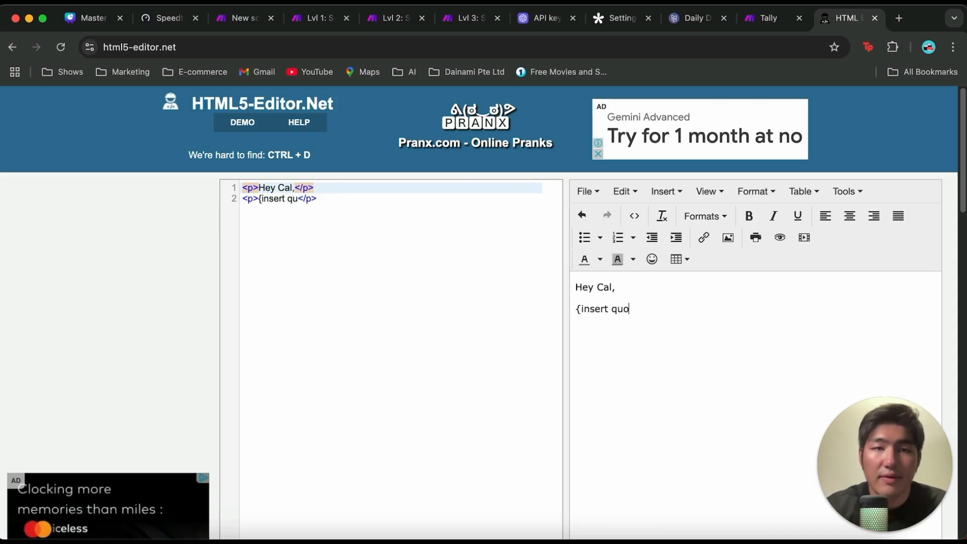
{"action": "type", "text": "te and text}"}
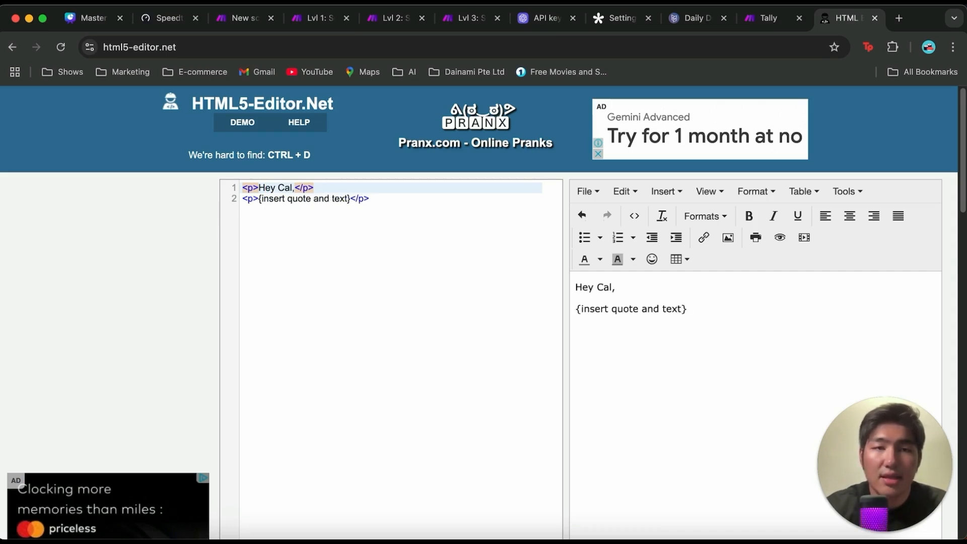
Step: Leave a blank line below the placeholder and add the sign-off "Regards," with "Mr Motivation" on the next line
{"action": "key", "text": "Return"}
{"action": "key", "text": "Return"}
{"action": "type", "text": "Regards,"}
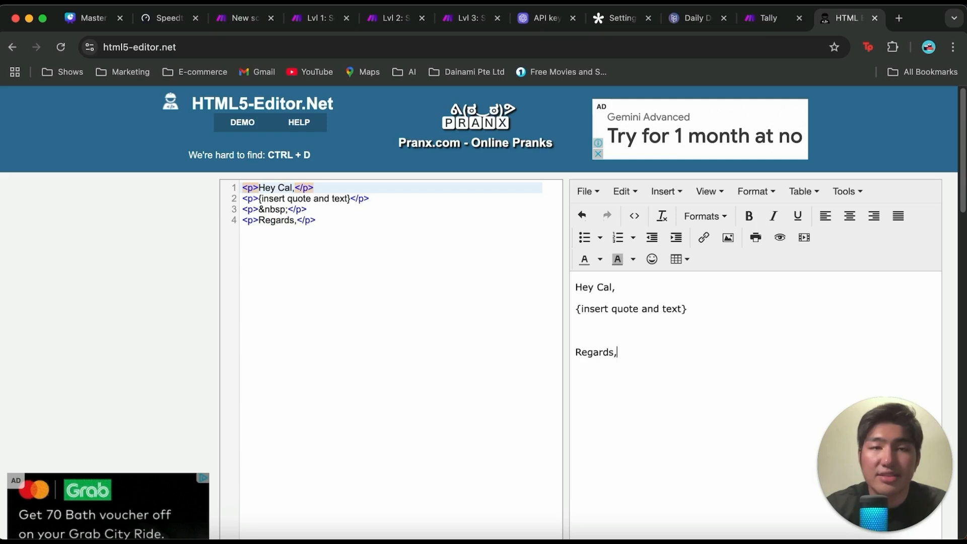
{"action": "key", "text": "Return"}
{"action": "type", "text": "Mr Motiv"}
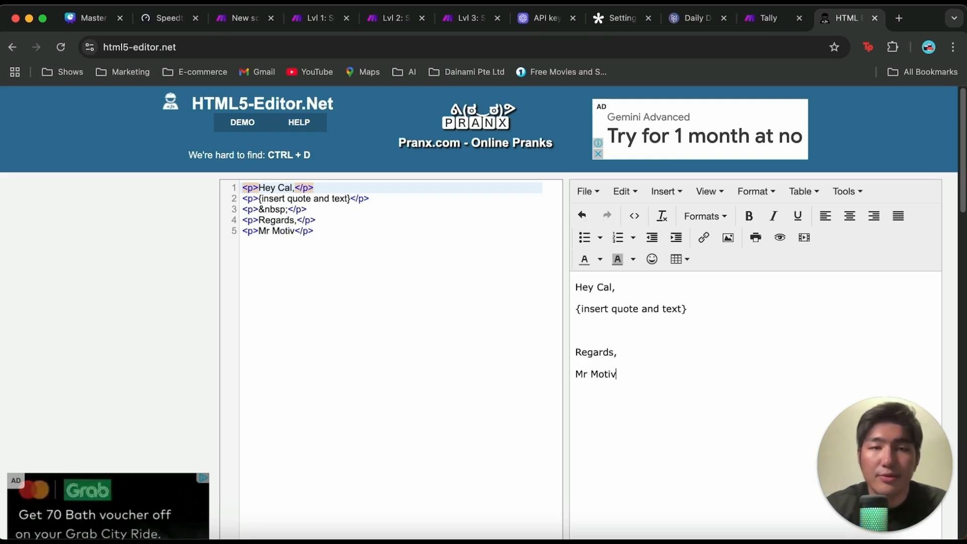
{"action": "type", "text": "ation"}
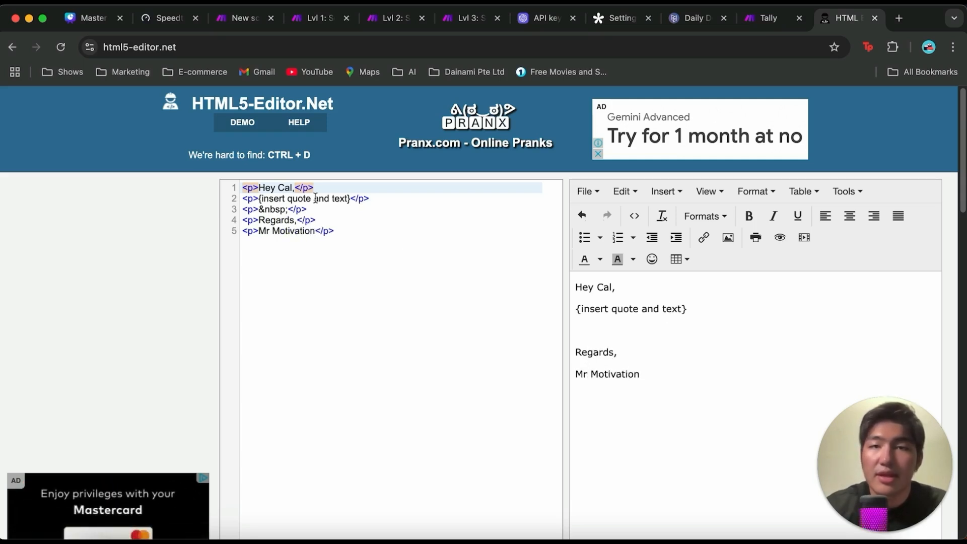
Step: Copy all the generated HTML code and paste it into the Gmail module's Content field in the Make scenario
{"action": "scroll", "coordinate": [328, 217], "scroll_direction": "up", "scroll_amount": 2}
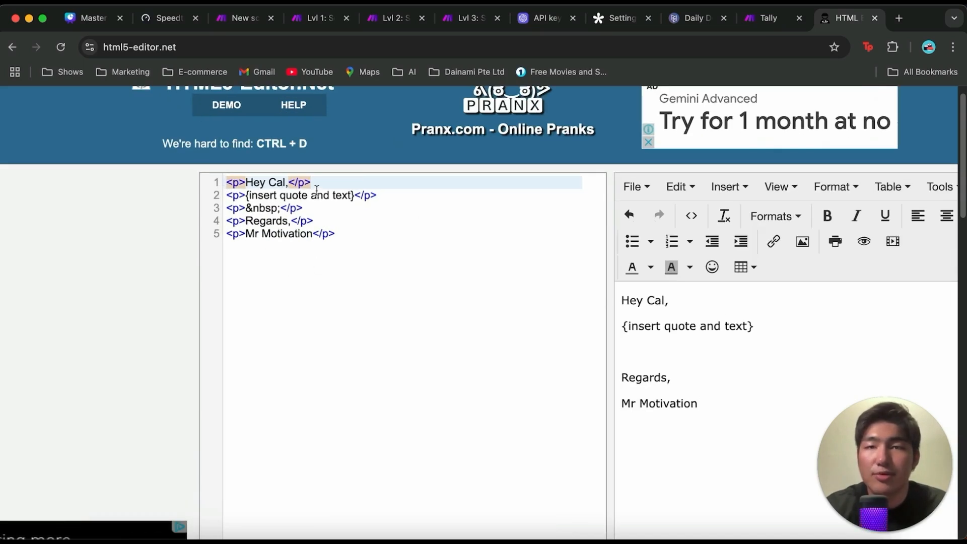
{"action": "left_click_drag", "start_coordinate": [352, 240], "coordinate": [219, 189]}
{"action": "key", "text": "super+c"}
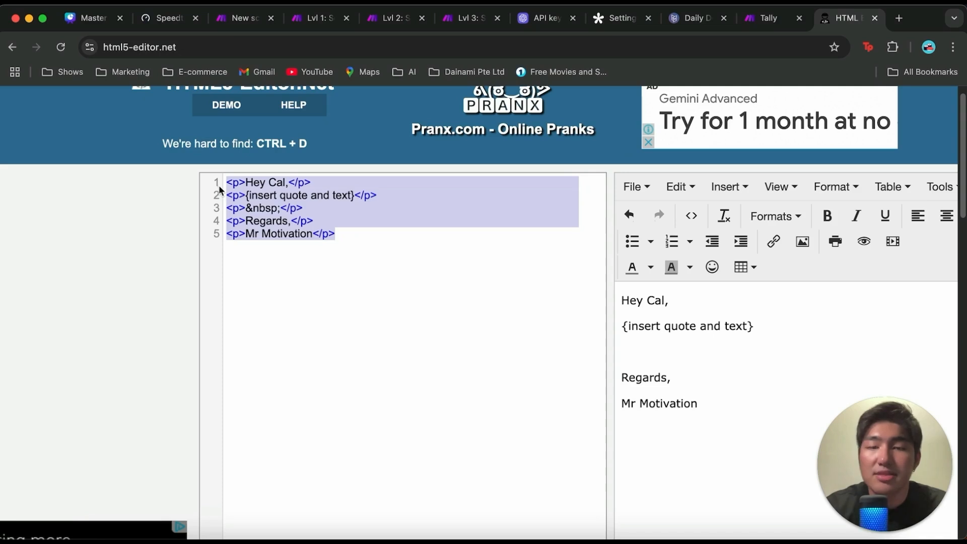
{"action": "left_click", "coordinate": [384, 222]}
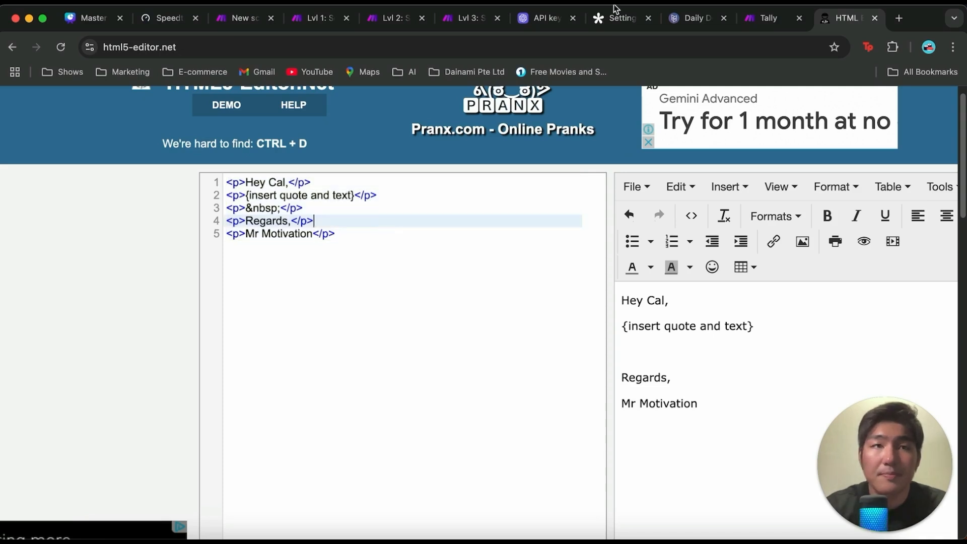
{"action": "left_click", "coordinate": [238, 10]}
{"action": "key", "text": "super+v"}
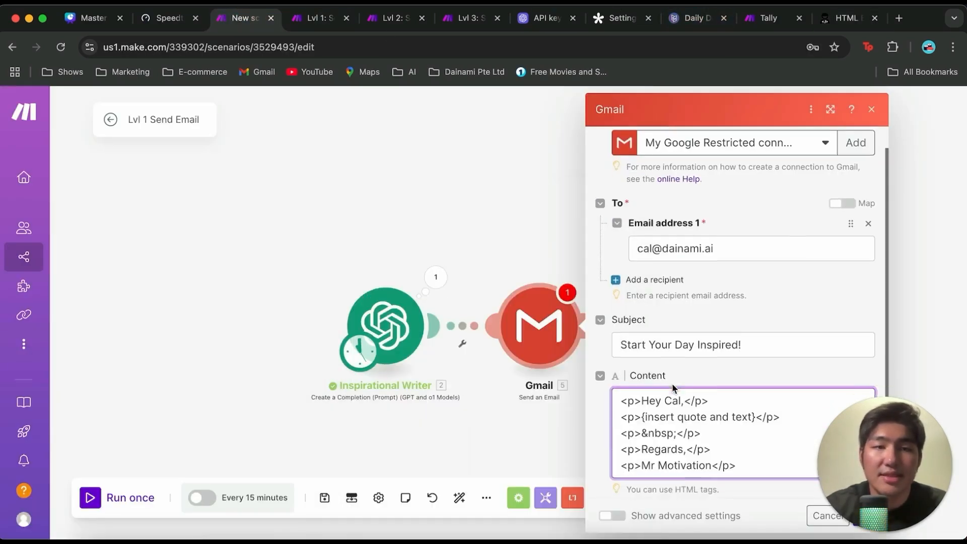
Step: Replace the "{insert quote and text}" placeholder in the email content with the Inspirational Writer's Result value
{"action": "scroll", "coordinate": [673, 388], "scroll_direction": "down", "scroll_amount": 2}
{"action": "left_click_drag", "start_coordinate": [642, 362], "coordinate": [755, 364]}
{"action": "key", "text": "BackSpace"}
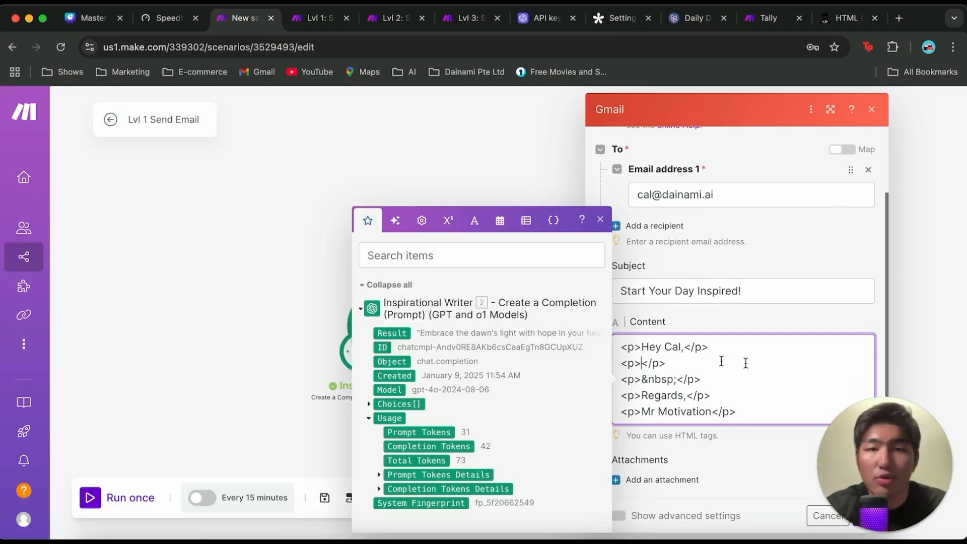
{"action": "left_click", "coordinate": [397, 336]}
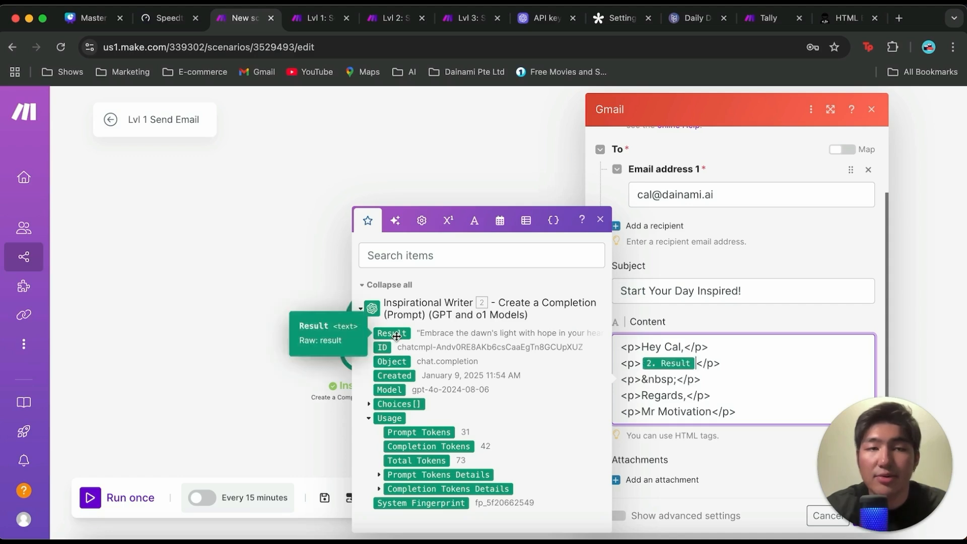
Step: Confirm the Gmail module settings and save the scenario
{"action": "left_click", "coordinate": [703, 328]}
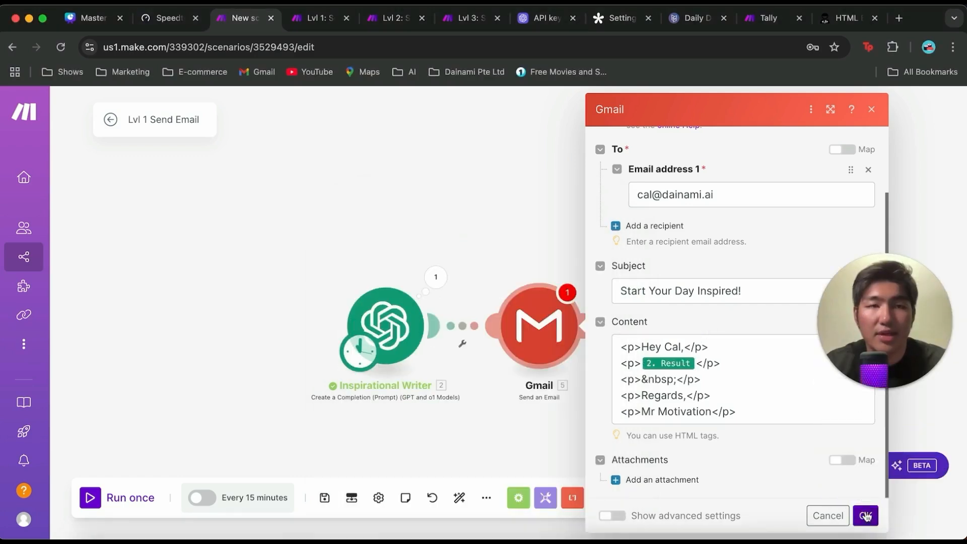
{"action": "left_click", "coordinate": [866, 515]}
{"action": "left_click", "coordinate": [325, 498]}
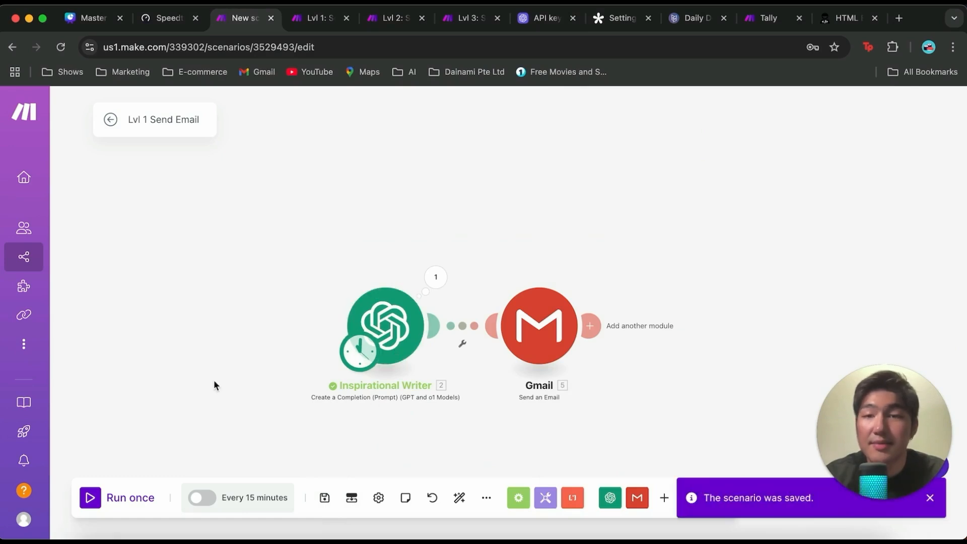
Step: Run the scenario once and inspect the Gmail module's input and output bundles
{"action": "left_click", "coordinate": [91, 498]}
{"action": "left_click", "coordinate": [725, 194]}
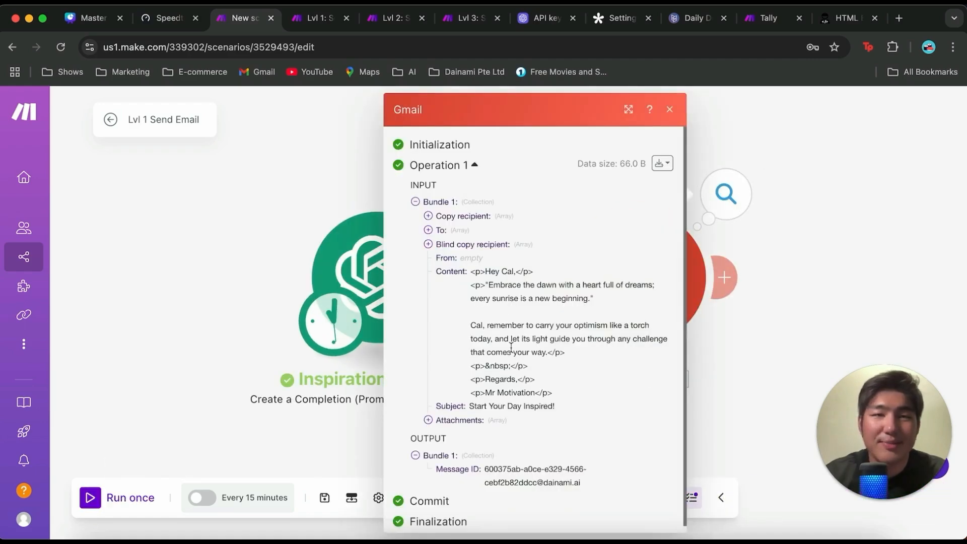
{"action": "left_click", "coordinate": [788, 209]}
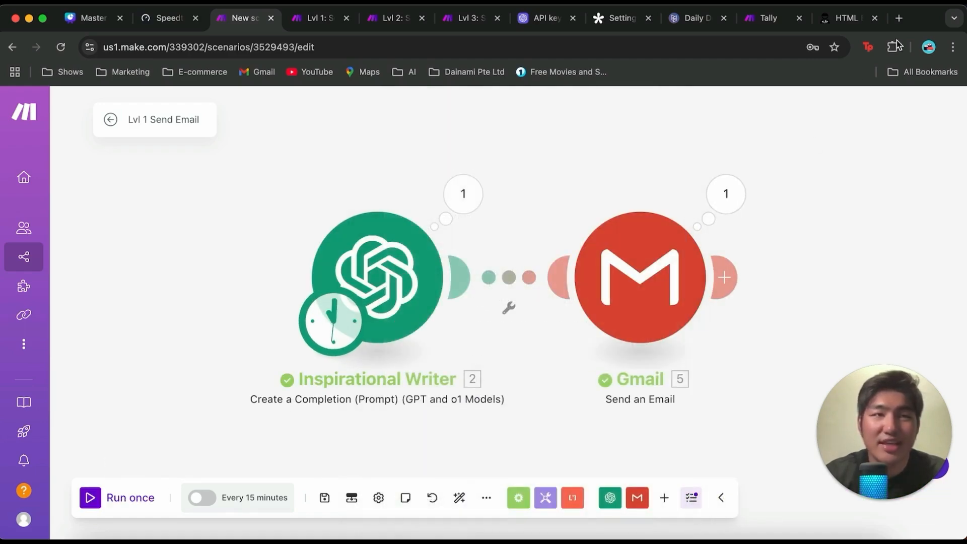
Step: Open Gmail in a new browser tab and read the received "Start Your Day Inspired!" email
{"action": "left_click", "coordinate": [900, 20]}
{"action": "type", "text": "g"}
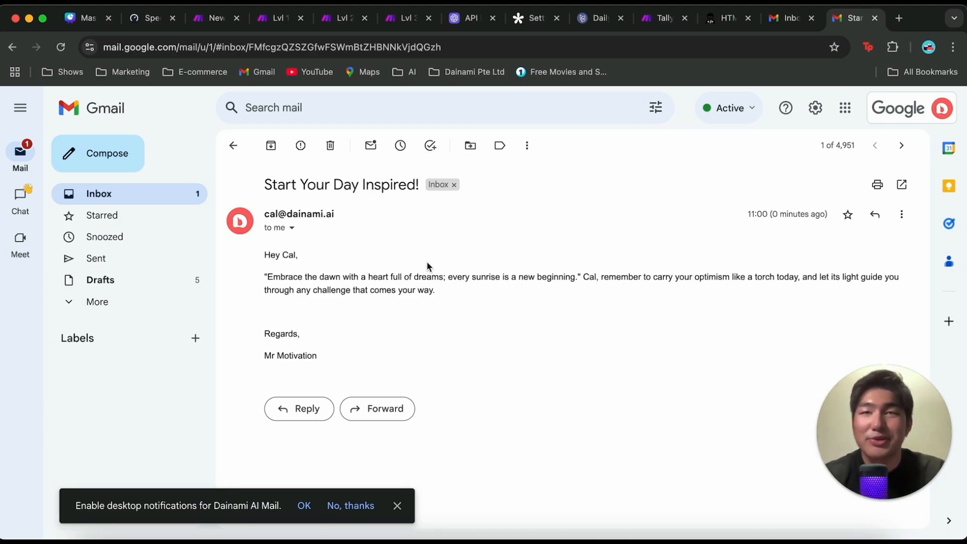
Step: Return to the Make scenario, switch its scheduling on and choose "Every day" as the run frequency
{"action": "left_click", "coordinate": [215, 25]}
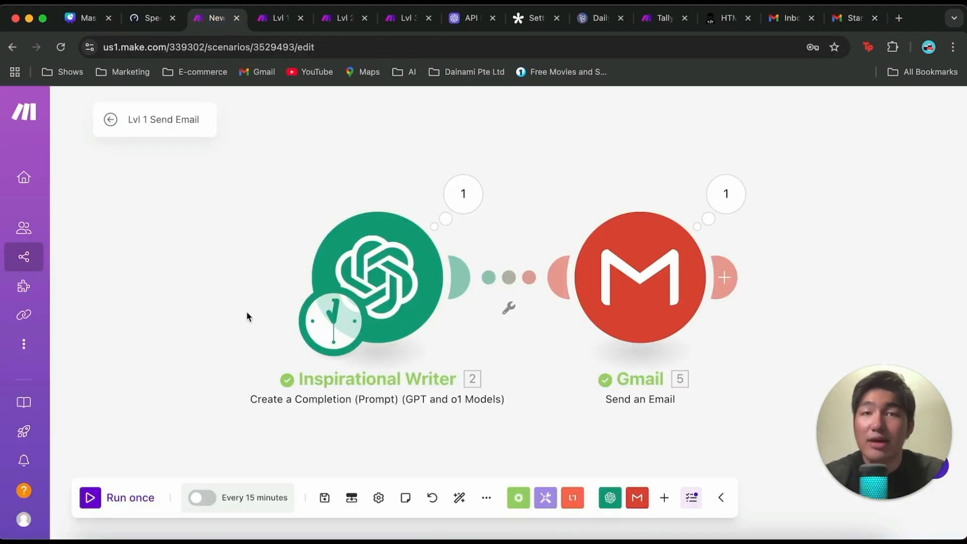
{"action": "left_click", "coordinate": [218, 498]}
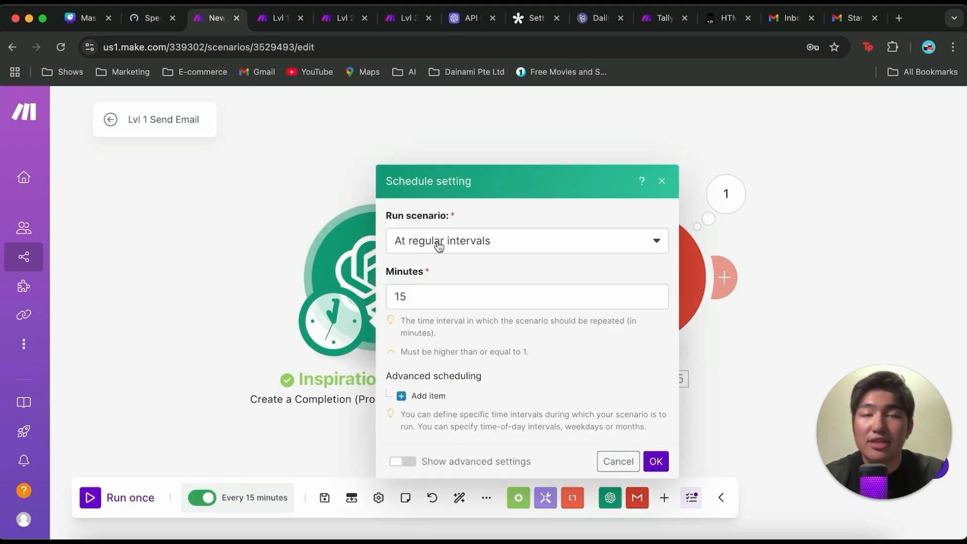
{"action": "left_click", "coordinate": [432, 290]}
{"action": "left_click", "coordinate": [541, 241]}
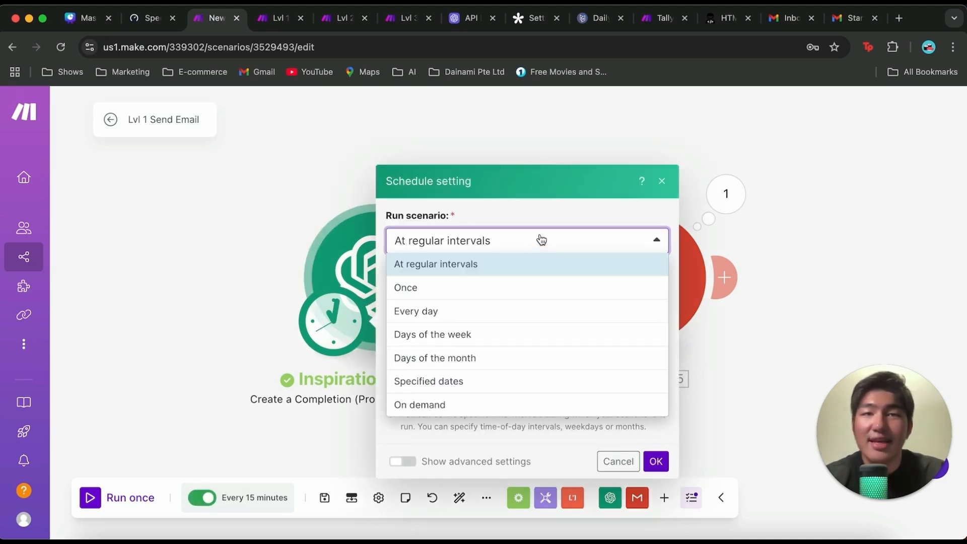
{"action": "left_click", "coordinate": [529, 311]}
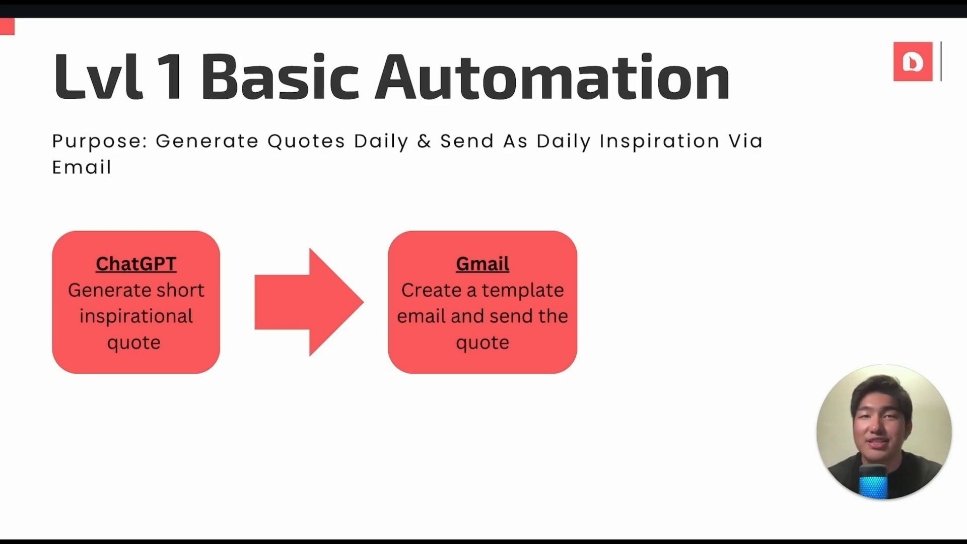
{"action": "left_click", "coordinate": [884, 273]}
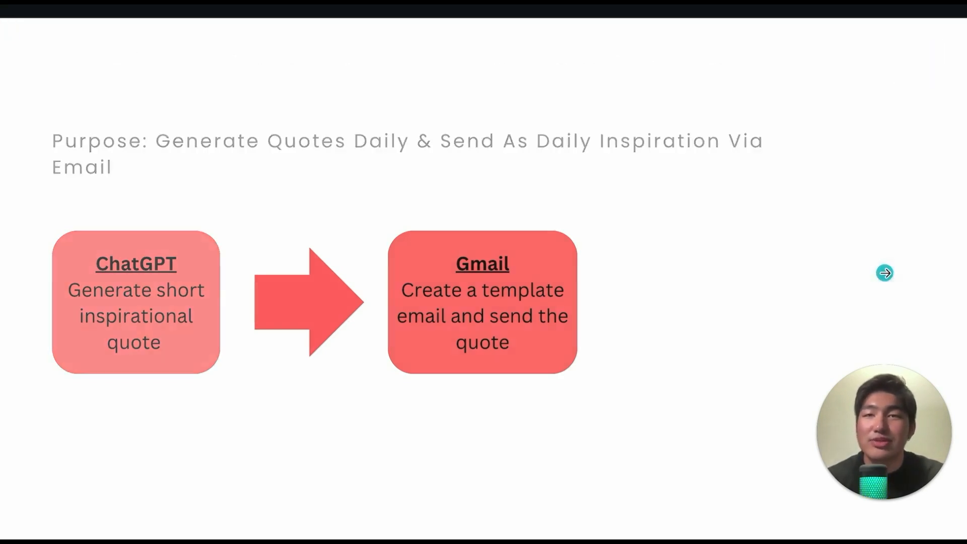
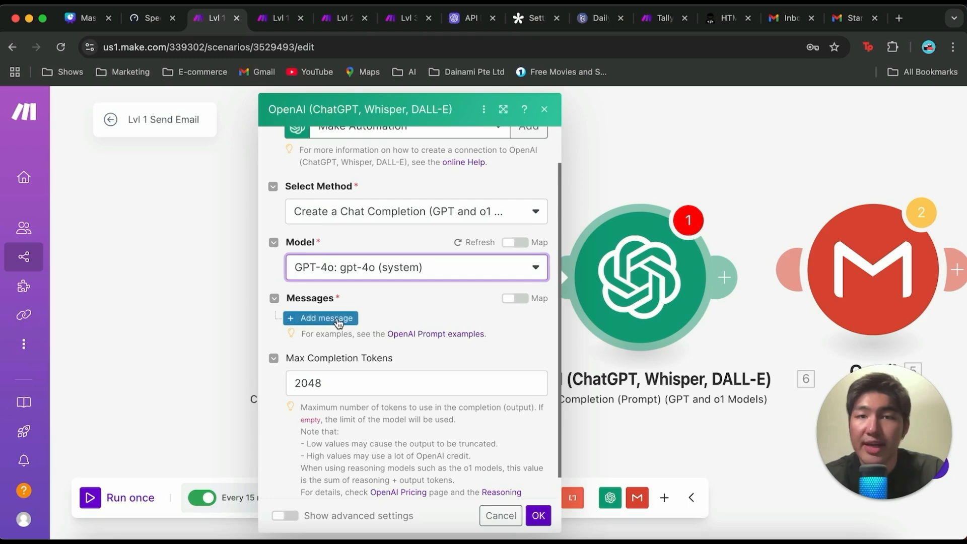
Step: Add a User message asking for a Dall-E 3 image prompt based on the quote in the mapped "2. Result", ignoring text beyond the quote
{"action": "left_click", "coordinate": [367, 361]}
{"action": "left_click", "coordinate": [371, 389]}
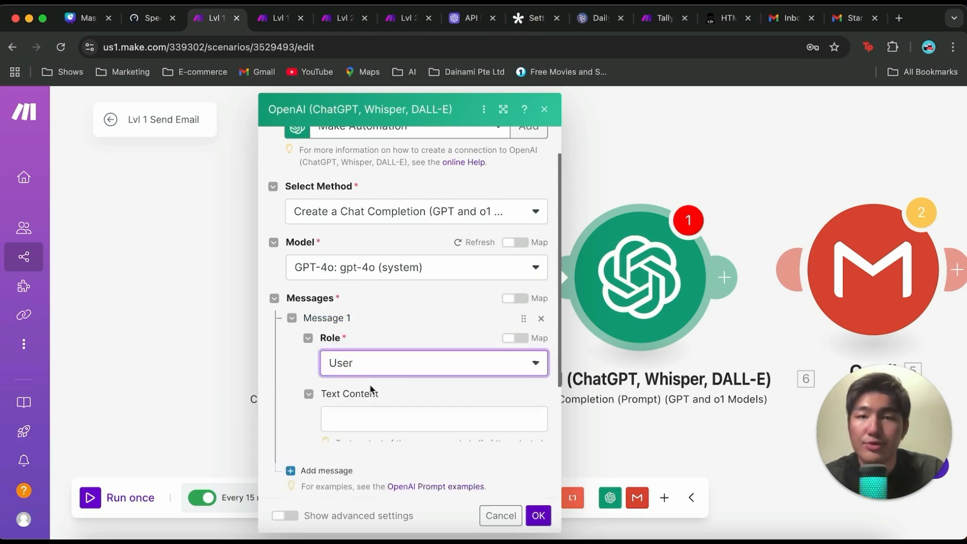
{"action": "scroll", "coordinate": [372, 390], "scroll_direction": "down", "scroll_amount": 2}
{"action": "left_click", "coordinate": [366, 333]}
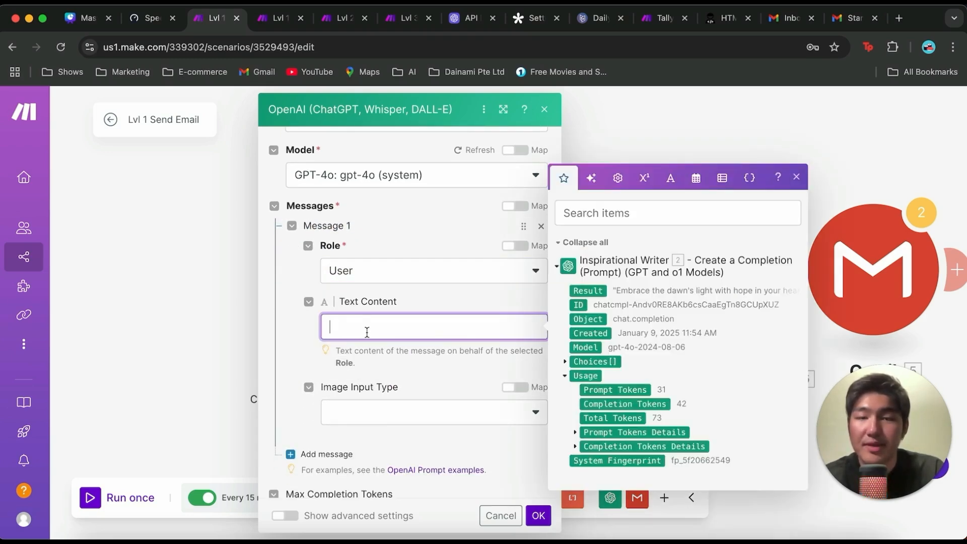
{"action": "type", "text": "Based on the quote given in 2. Result, craft an image prompt to generate an image with Dall-E 3.  Ignore all text and reference beyond the quoted prompt from the source."}
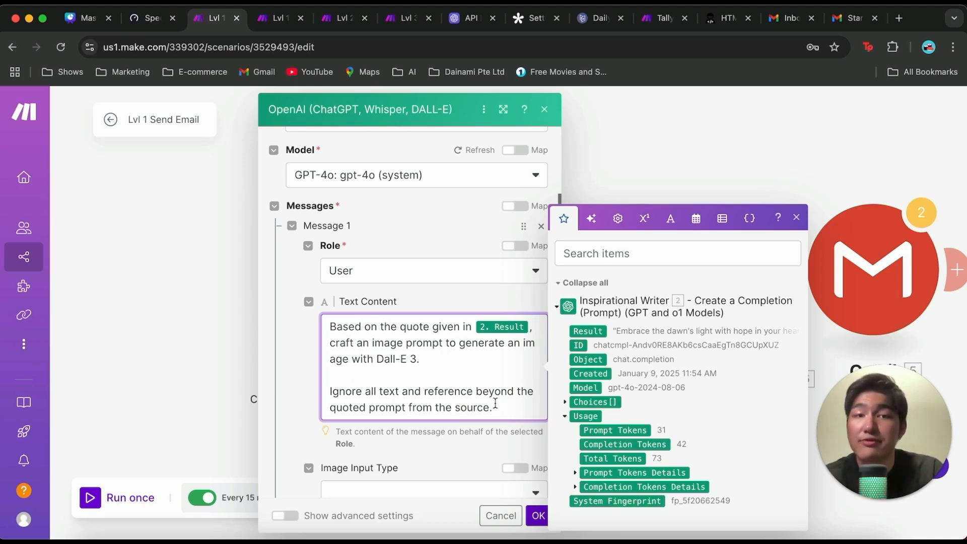
{"action": "left_click", "coordinate": [538, 516]}
Step: Rename the second OpenAI module as "Image Prompt Generator" and move it slightly closer to the Inspirational Writer
{"action": "right_click", "coordinate": [638, 305]}
{"action": "left_click", "coordinate": [675, 378]}
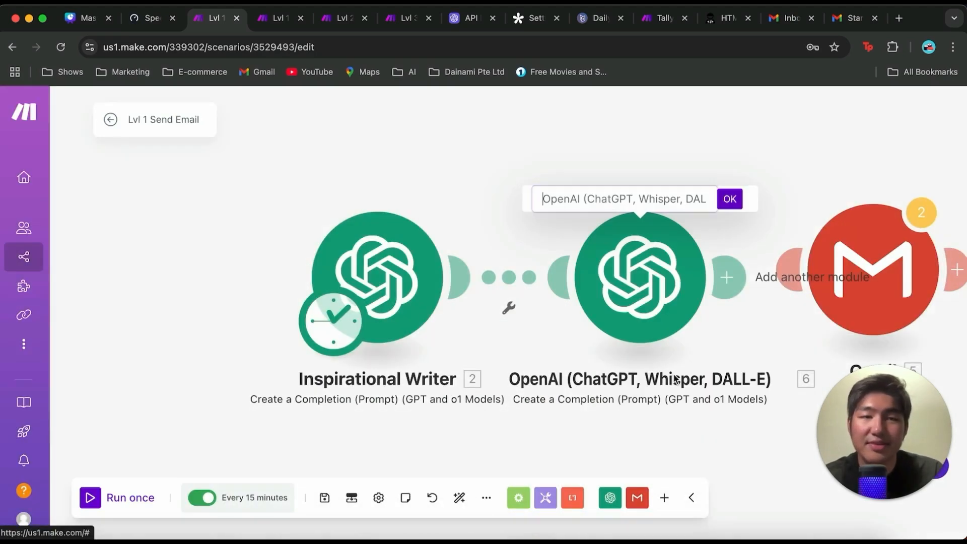
{"action": "key", "text": "BackSpace"}
{"action": "type", "text": "Image Prompt Generator"}
{"action": "key", "text": "Return"}
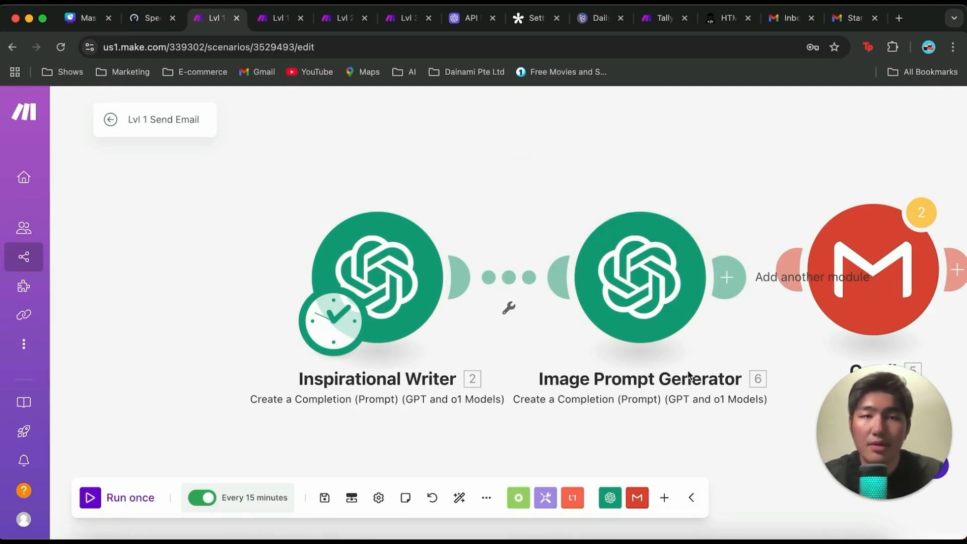
{"action": "left_click_drag", "start_coordinate": [649, 280], "coordinate": [629, 280]}
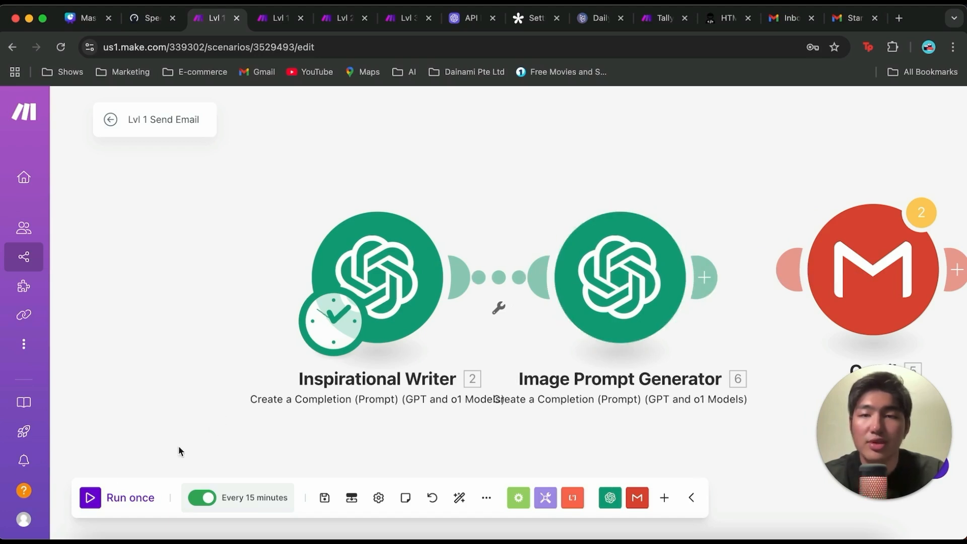
Step: Run the scenario once and switch off its scheduling
{"action": "left_click", "coordinate": [98, 499]}
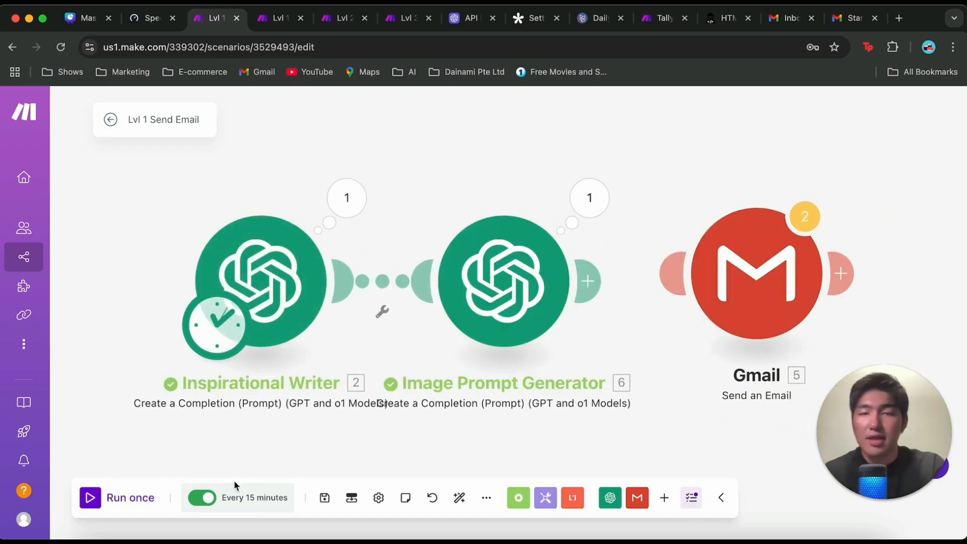
{"action": "left_click", "coordinate": [215, 500]}
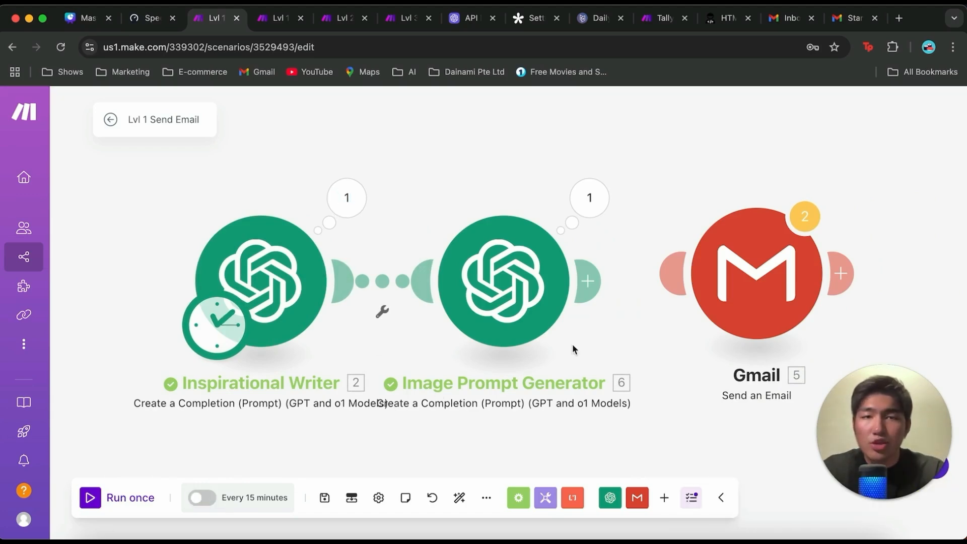
Step: Inspect the Image Prompt Generator's output bundle and read the generated image prompt
{"action": "left_click", "coordinate": [599, 195]}
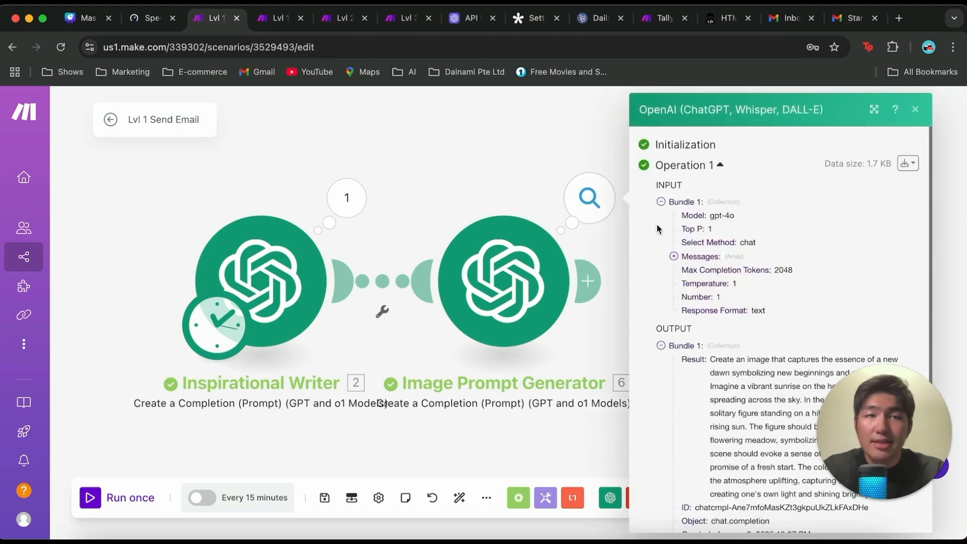
{"action": "scroll", "coordinate": [690, 281], "scroll_direction": "down", "scroll_amount": 2}
{"action": "scroll", "coordinate": [771, 284], "scroll_direction": "right", "scroll_amount": 1}
{"action": "scroll", "coordinate": [772, 284], "scroll_direction": "down", "scroll_amount": 1}
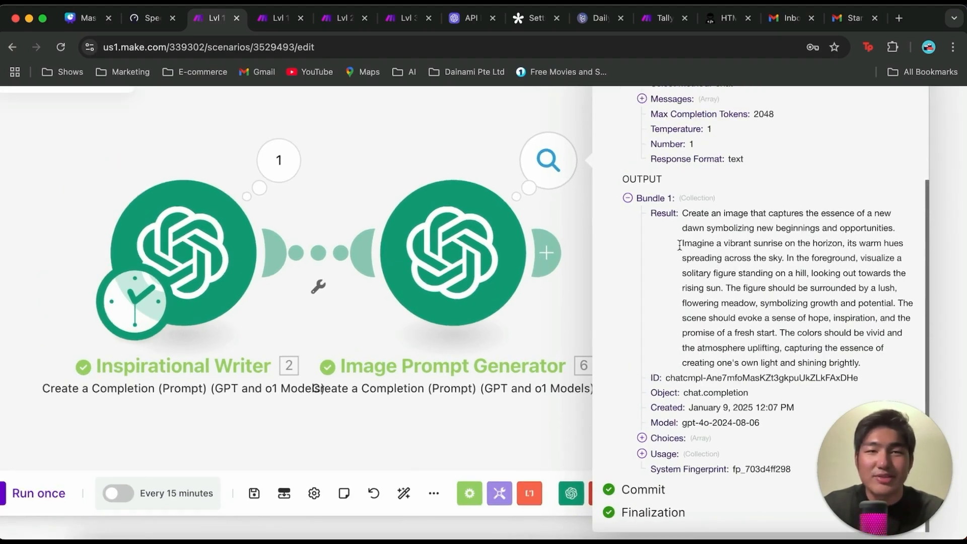
{"action": "scroll", "coordinate": [590, 246], "scroll_direction": "down", "scroll_amount": 3}
{"action": "left_click", "coordinate": [491, 181]}
{"action": "left_click_drag", "start_coordinate": [501, 188], "coordinate": [455, 190]}
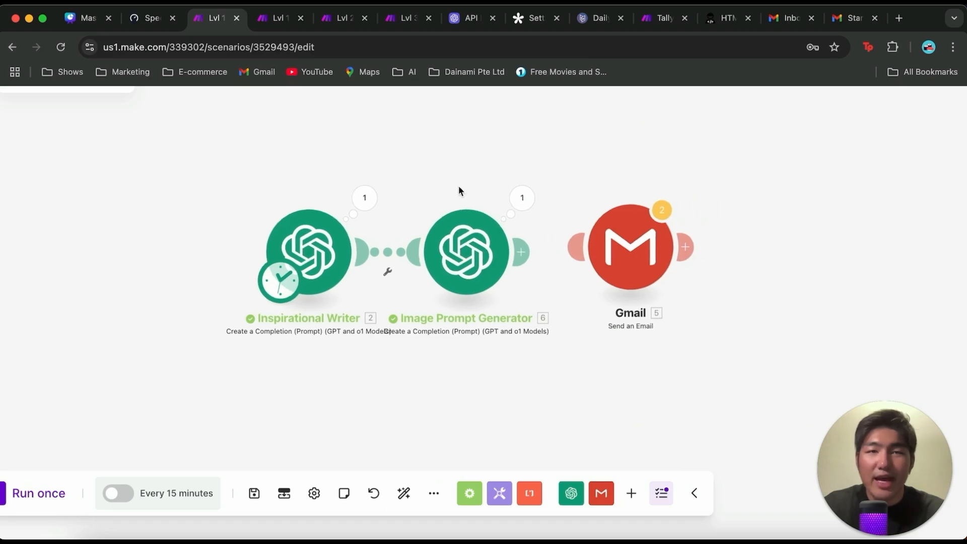
Step: Add an OpenAI "Generate an Image" module after the Image Prompt Generator
{"action": "left_click", "coordinate": [530, 256]}
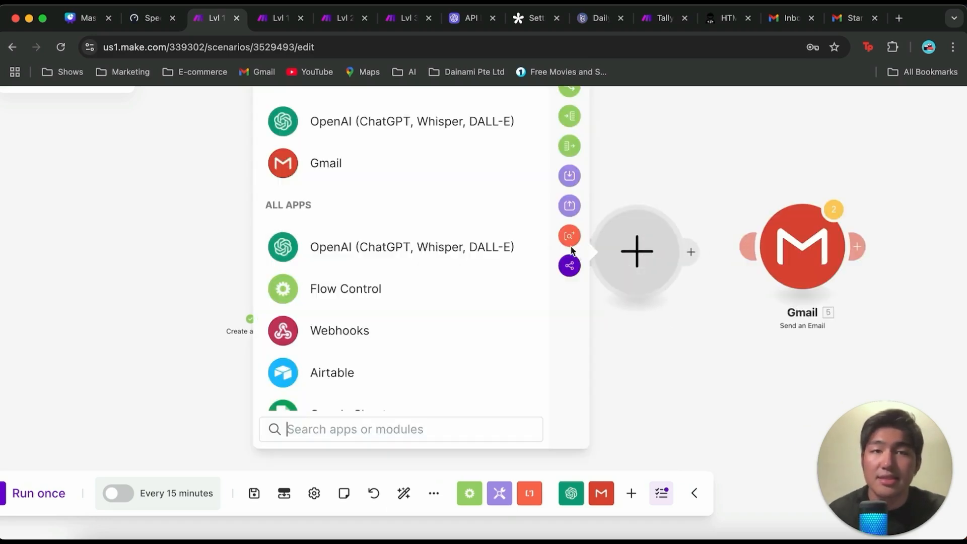
{"action": "scroll", "coordinate": [421, 146], "scroll_direction": "down", "scroll_amount": 3}
{"action": "left_click", "coordinate": [420, 164]}
{"action": "scroll", "coordinate": [446, 294], "scroll_direction": "down", "scroll_amount": 2}
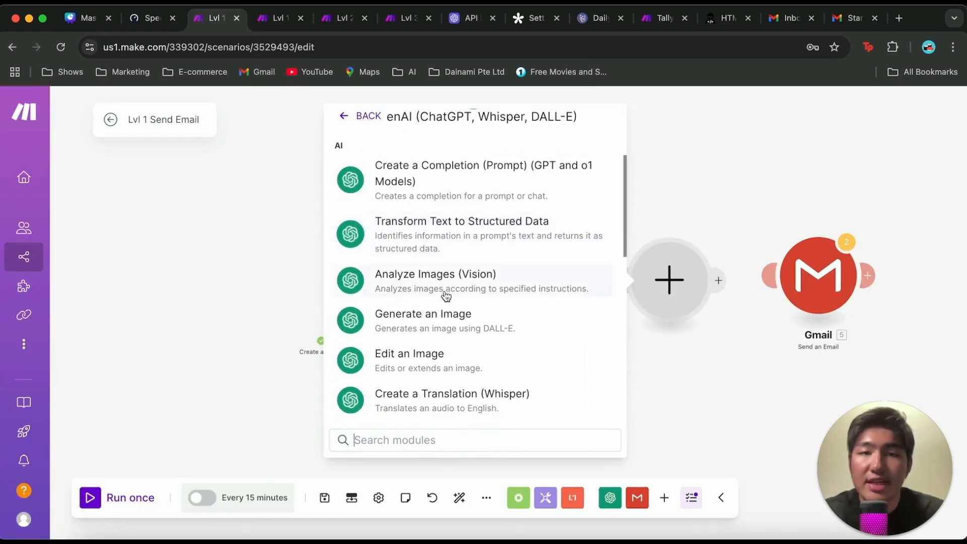
{"action": "left_click", "coordinate": [444, 316]}
Step: Set the image module's model to Dall-E 3 and map the Image Prompt Generator's Result as its prompt
{"action": "left_click", "coordinate": [434, 334]}
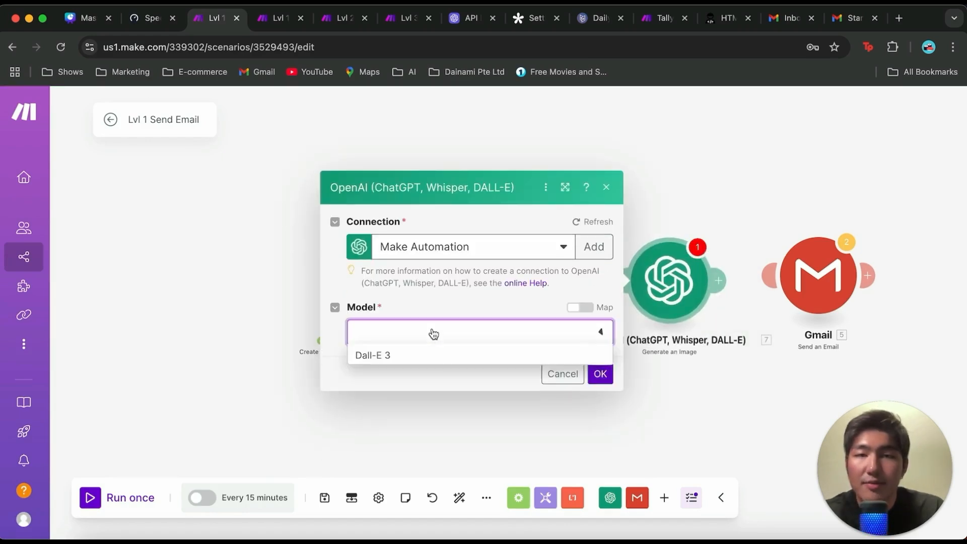
{"action": "left_click", "coordinate": [417, 355]}
{"action": "left_click", "coordinate": [458, 341]}
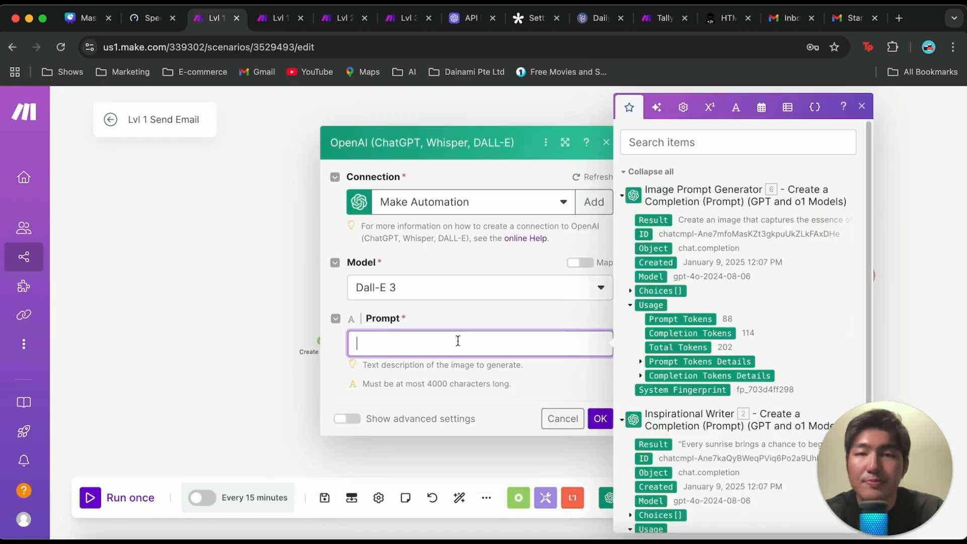
{"action": "left_click", "coordinate": [656, 223]}
{"action": "left_click", "coordinate": [484, 314]}
{"action": "left_click", "coordinate": [601, 419]}
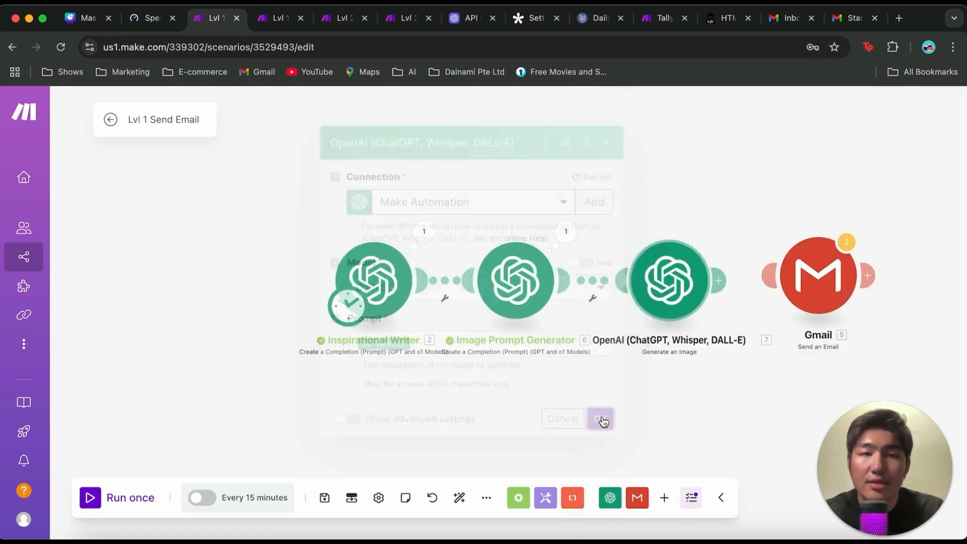
Step: Rename the new image generation module as "Dalle Image Generator"
{"action": "right_click", "coordinate": [659, 289]}
{"action": "left_click", "coordinate": [685, 367]}
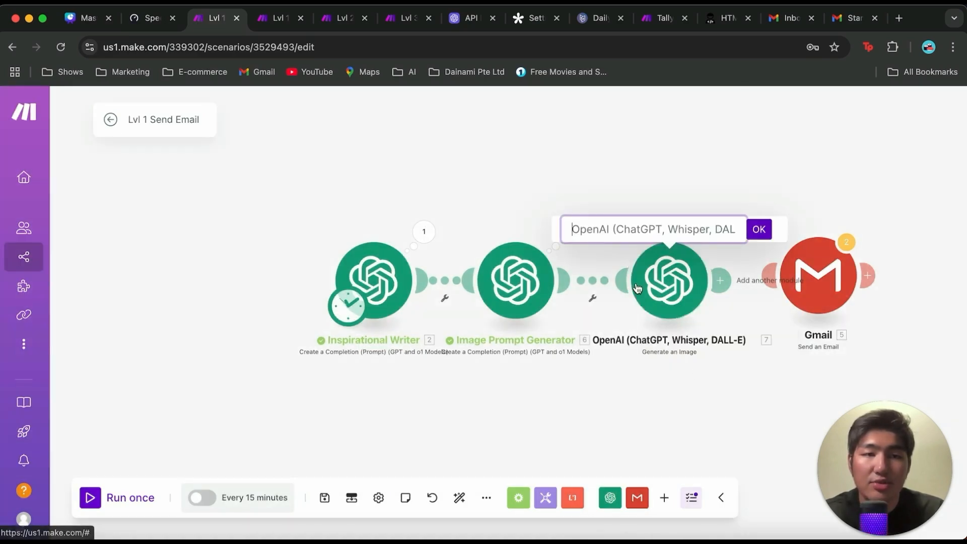
{"action": "type", "text": "Dalle Image Generator"}
{"action": "key", "text": "Return"}
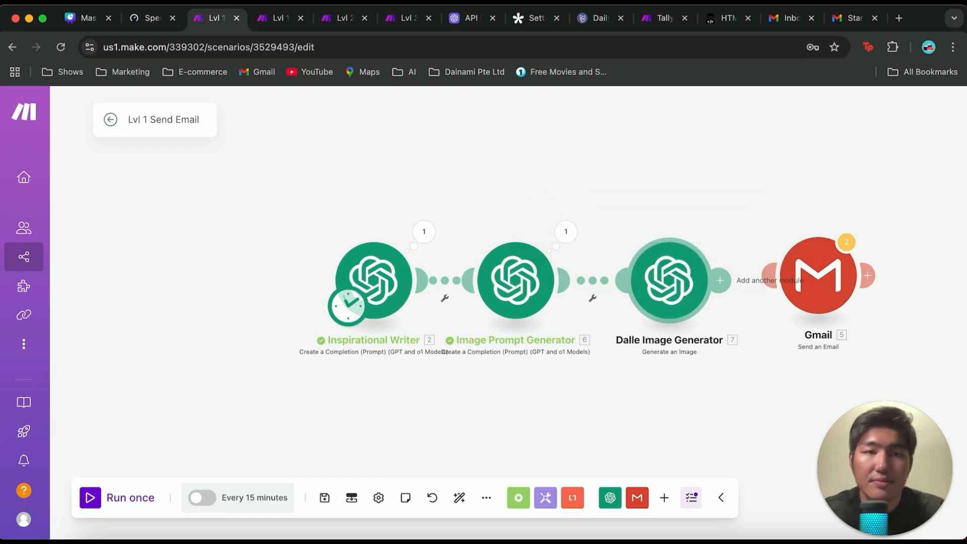
{"action": "left_click_drag", "start_coordinate": [667, 268], "coordinate": [659, 268]}
{"action": "right_click", "coordinate": [673, 272]}
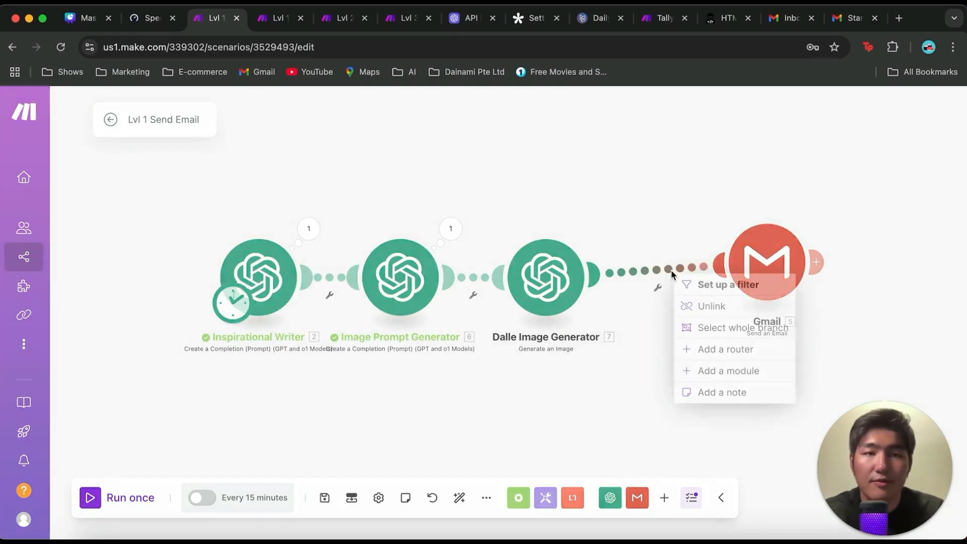
{"action": "left_click", "coordinate": [696, 315]}
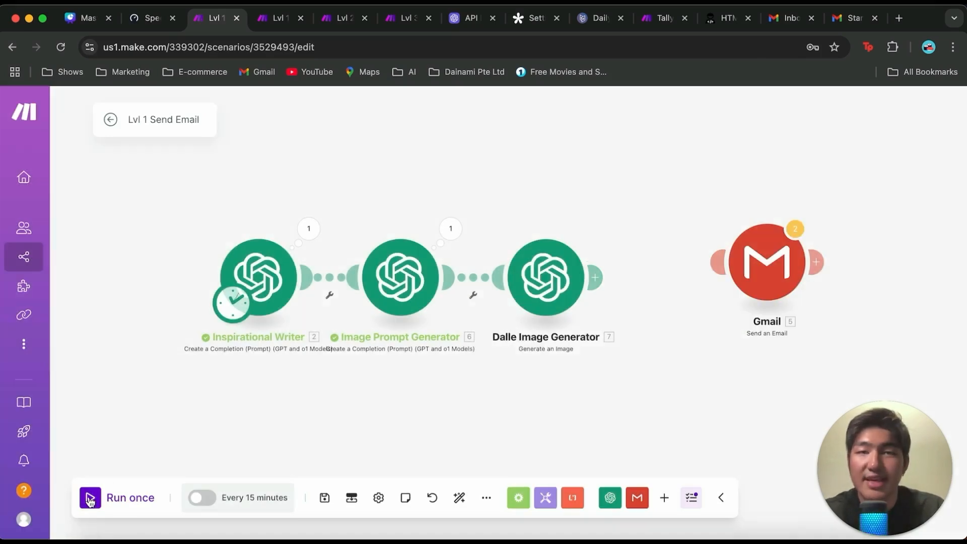
Step: Run the scenario once and expand the Data array in the Dalle Image Generator's output bundle
{"action": "left_click", "coordinate": [90, 498]}
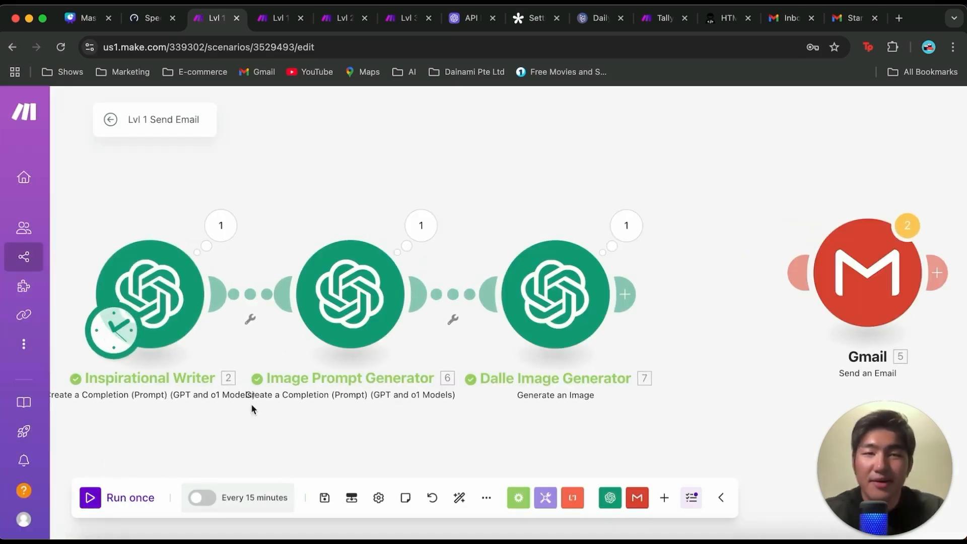
{"action": "left_click", "coordinate": [626, 226]}
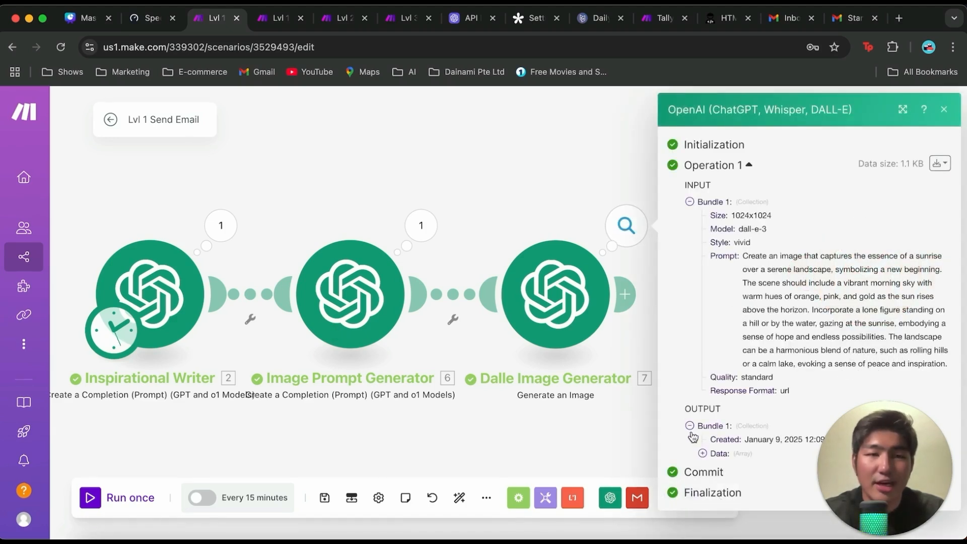
{"action": "left_click", "coordinate": [703, 454]}
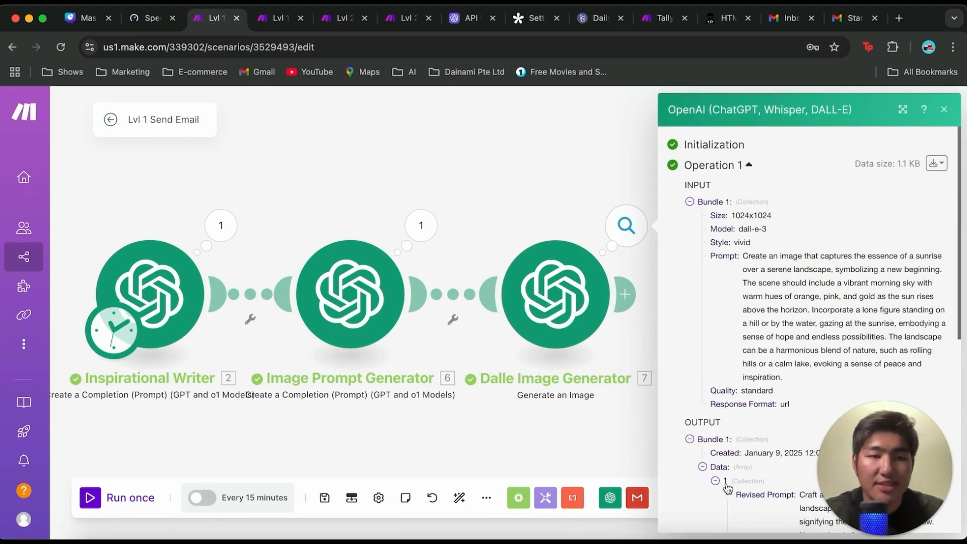
Step: Copy the generated image's URL from the output bundle and open it in a new browser tab
{"action": "scroll", "coordinate": [739, 466], "scroll_direction": "down", "scroll_amount": 10}
{"action": "triple_click", "coordinate": [774, 356]}
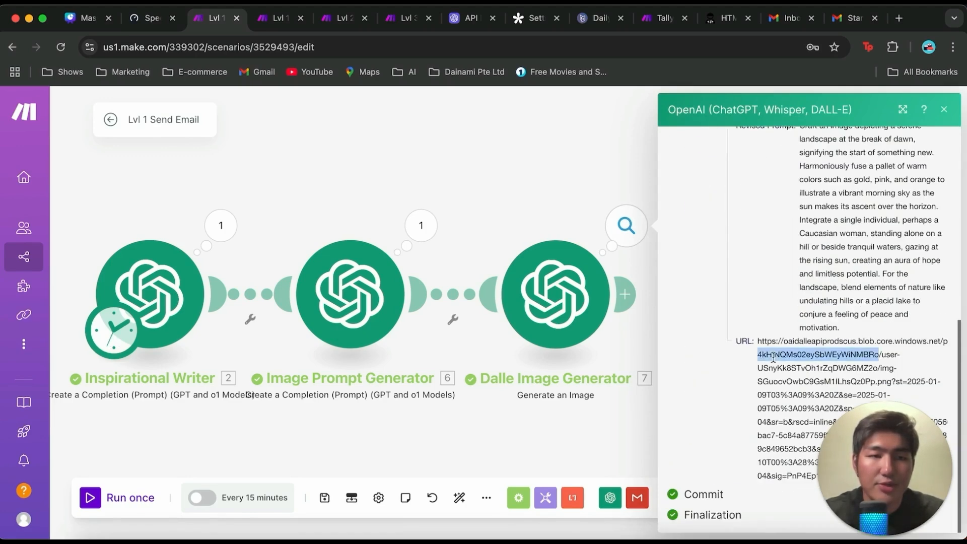
{"action": "key", "text": "super+c"}
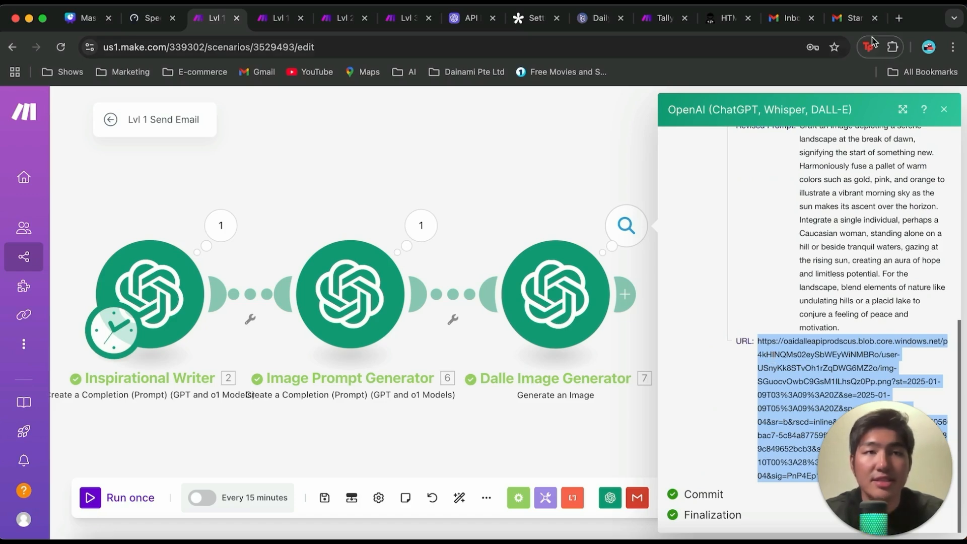
{"action": "left_click", "coordinate": [898, 20]}
{"action": "key", "text": "super+v"}
{"action": "key", "text": "Return"}
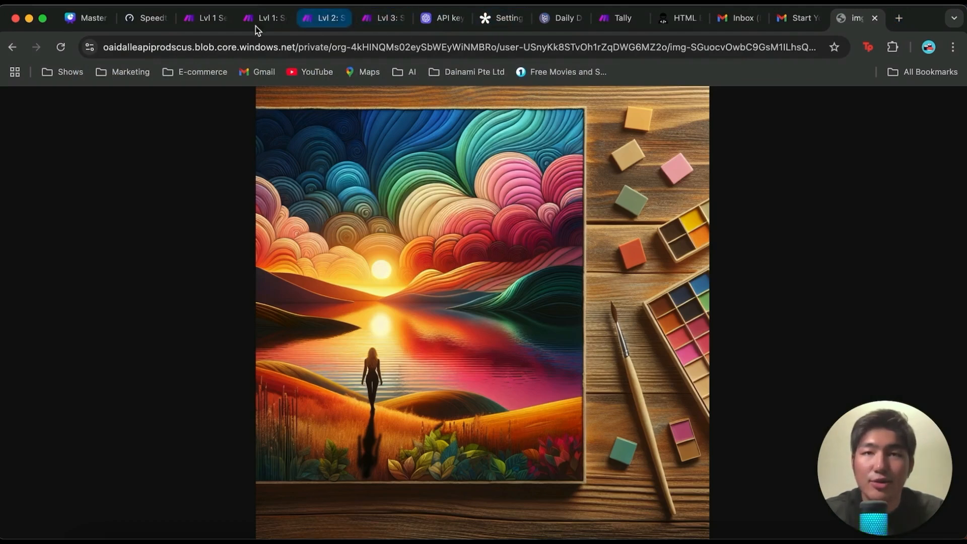
Step: Return to the Make scenario, read the Inspirational Writer's output quote and compare it with the generated image in its browser tab
{"action": "left_click", "coordinate": [209, 26]}
{"action": "left_click", "coordinate": [536, 138]}
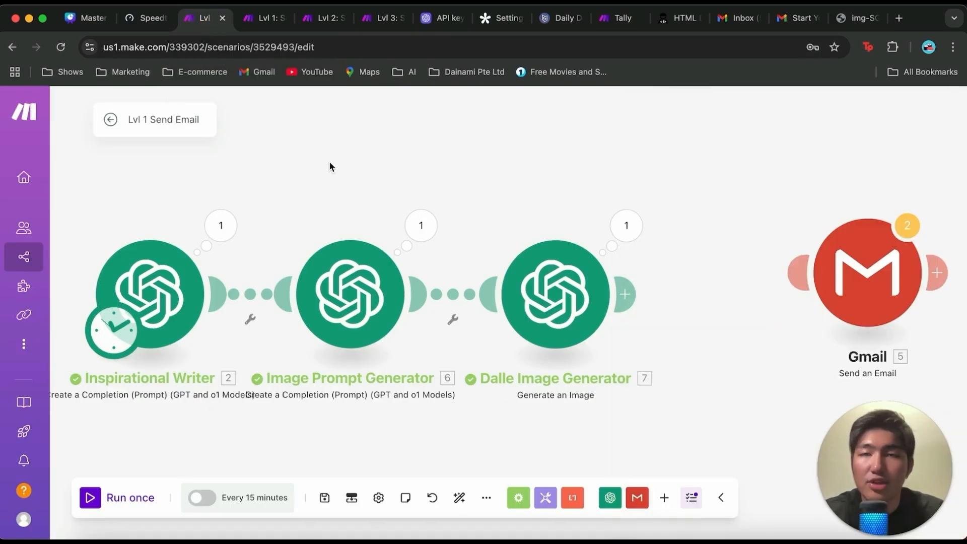
{"action": "left_click", "coordinate": [228, 224]}
{"action": "scroll", "coordinate": [391, 295], "scroll_direction": "down", "scroll_amount": 2}
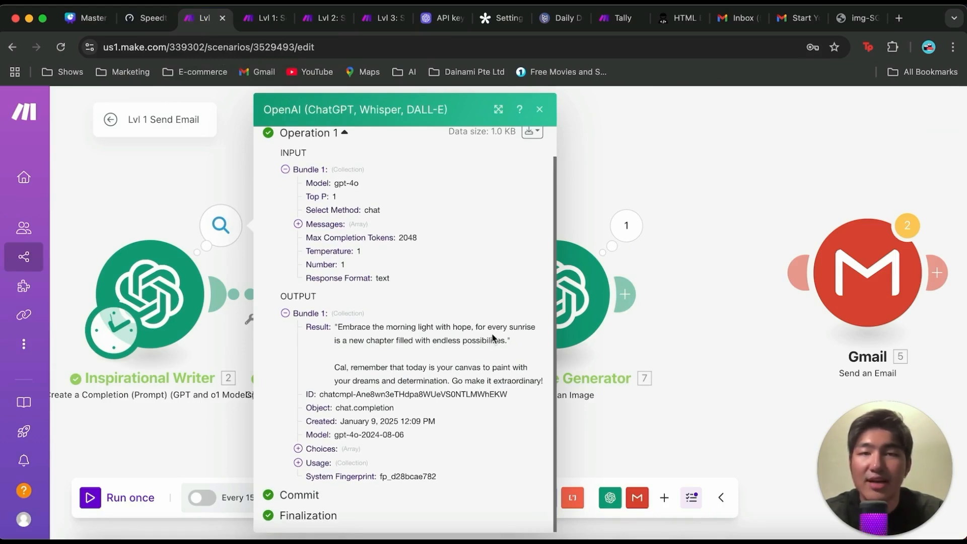
{"action": "left_click", "coordinate": [862, 18]}
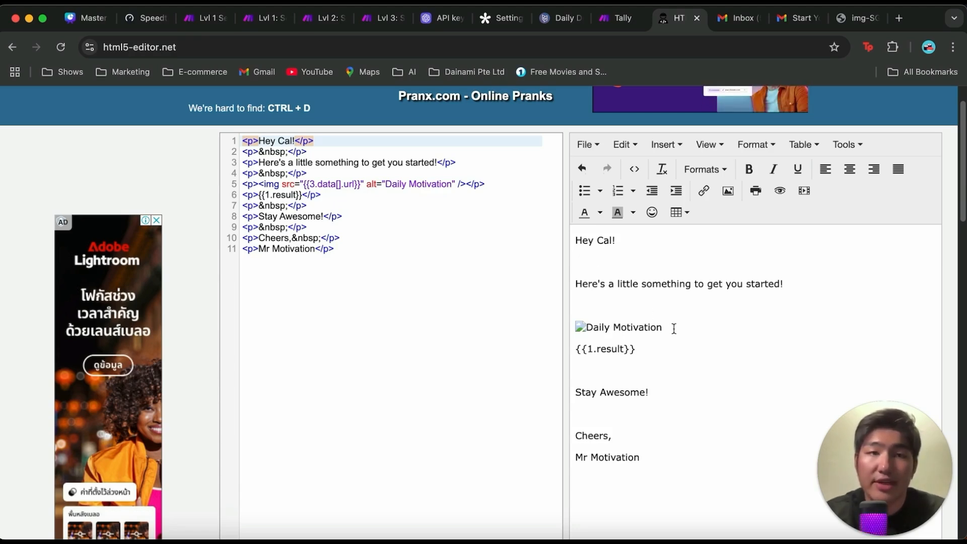
Step: Examine the greeting, image tag and image source settings of the HTML email template in the html5-editor.net tab
{"action": "left_click_drag", "start_coordinate": [577, 241], "coordinate": [630, 239]}
{"action": "left_click", "coordinate": [621, 272]}
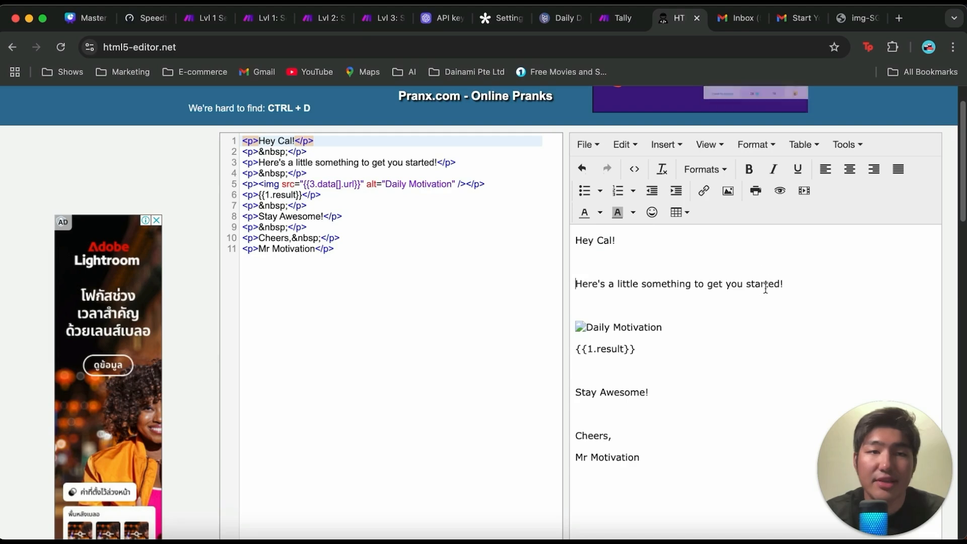
{"action": "left_click", "coordinate": [651, 330]}
{"action": "left_click", "coordinate": [362, 185]}
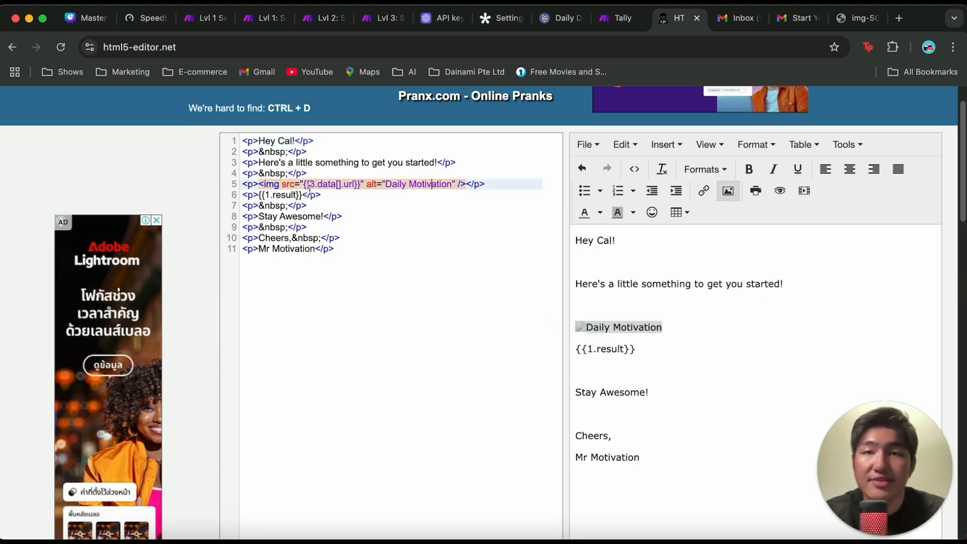
{"action": "left_click", "coordinate": [618, 327]}
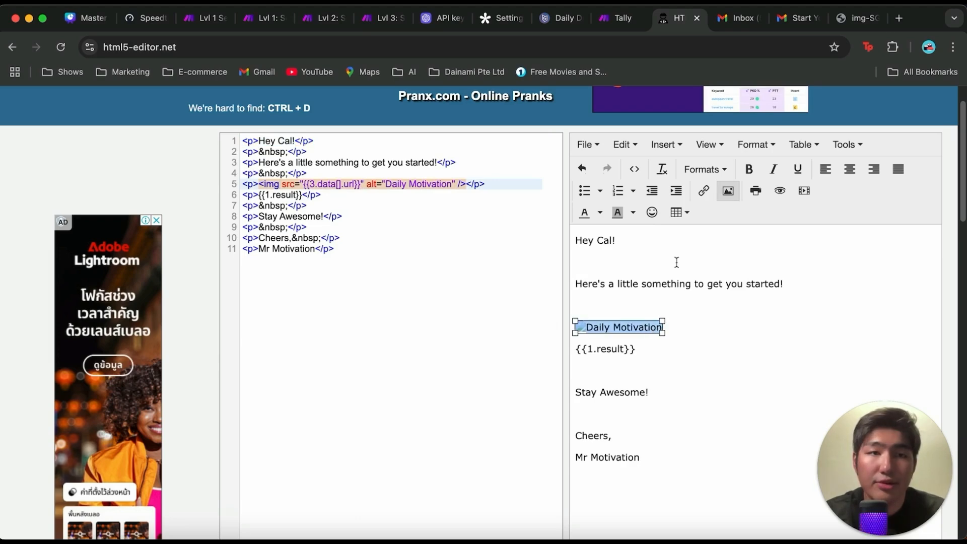
{"action": "left_click", "coordinate": [729, 193]}
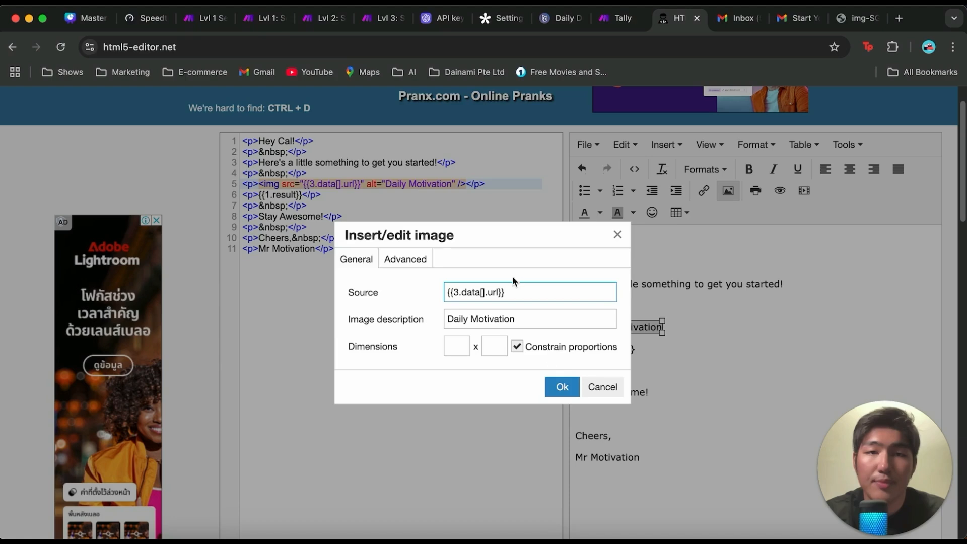
{"action": "left_click", "coordinate": [600, 387]}
Step: Insert a second image with the source youtube.com on a new line above the Daily Motivation image
{"action": "left_click", "coordinate": [640, 301]}
{"action": "key", "text": "Return"}
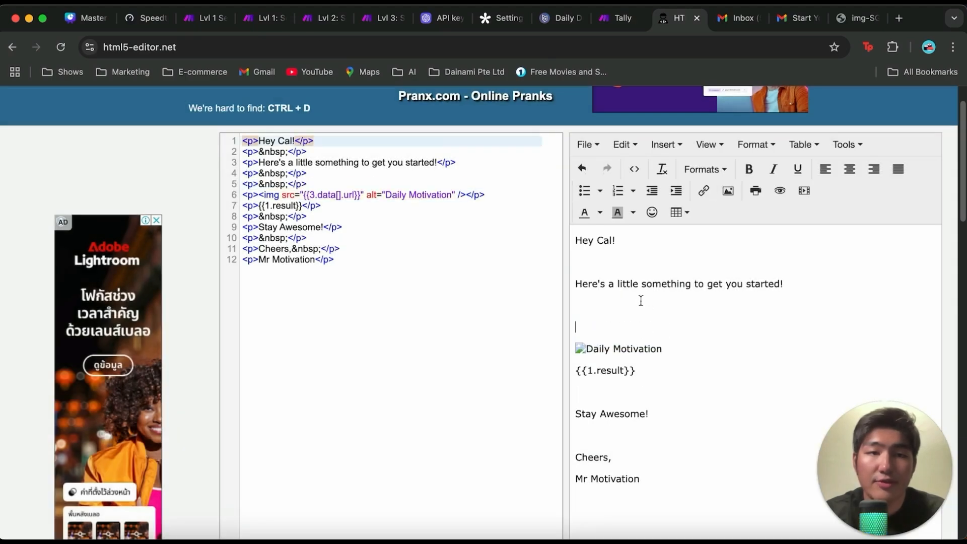
{"action": "left_click", "coordinate": [728, 191]}
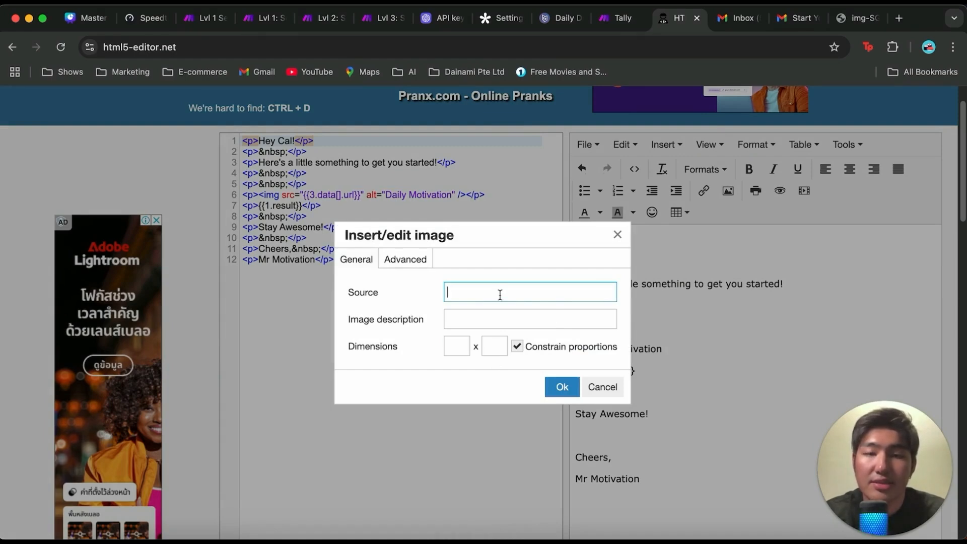
{"action": "type", "text": "youtube.com"}
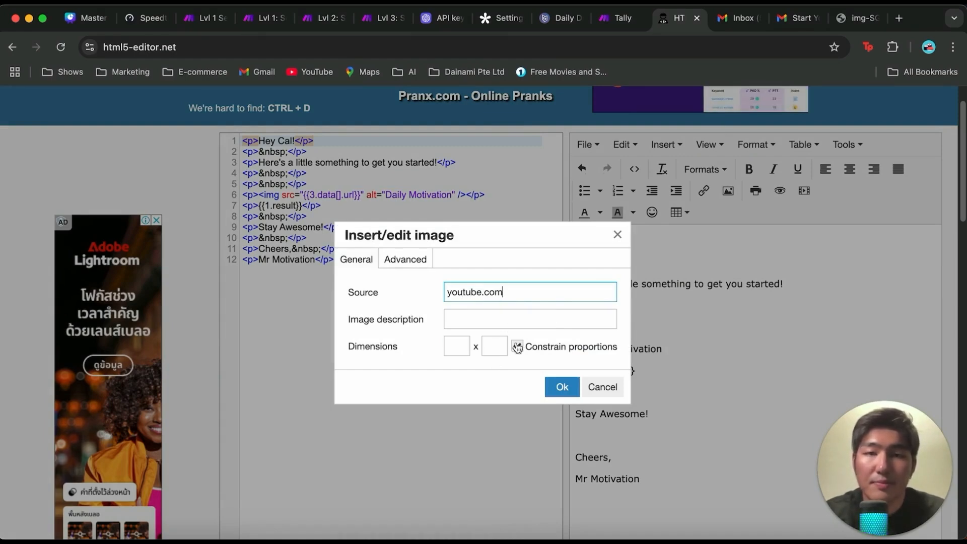
{"action": "left_click", "coordinate": [561, 387]}
{"action": "left_click", "coordinate": [583, 315]}
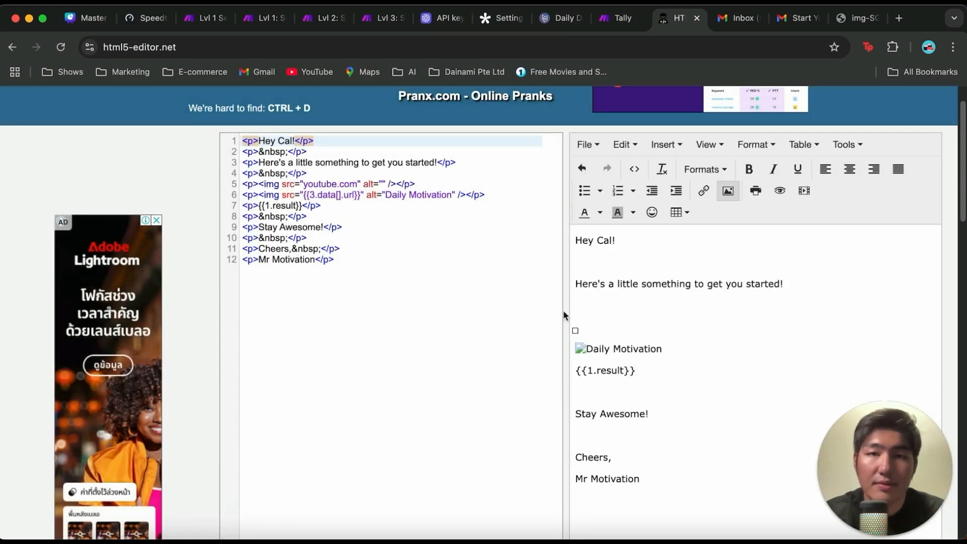
Step: Compare the two image tags' source attributes in the HTML code and remove the youtube.com test image
{"action": "left_click", "coordinate": [248, 183]}
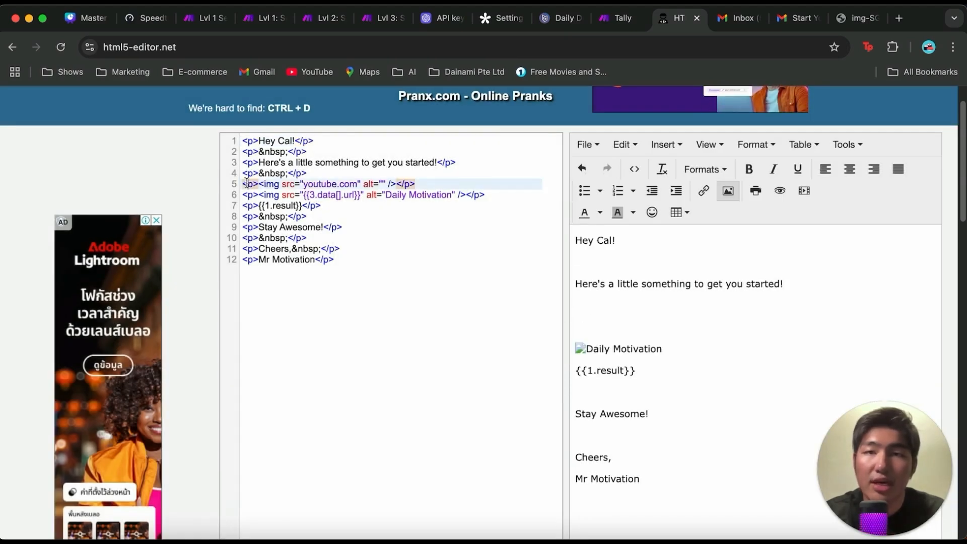
{"action": "key", "text": "Down"}
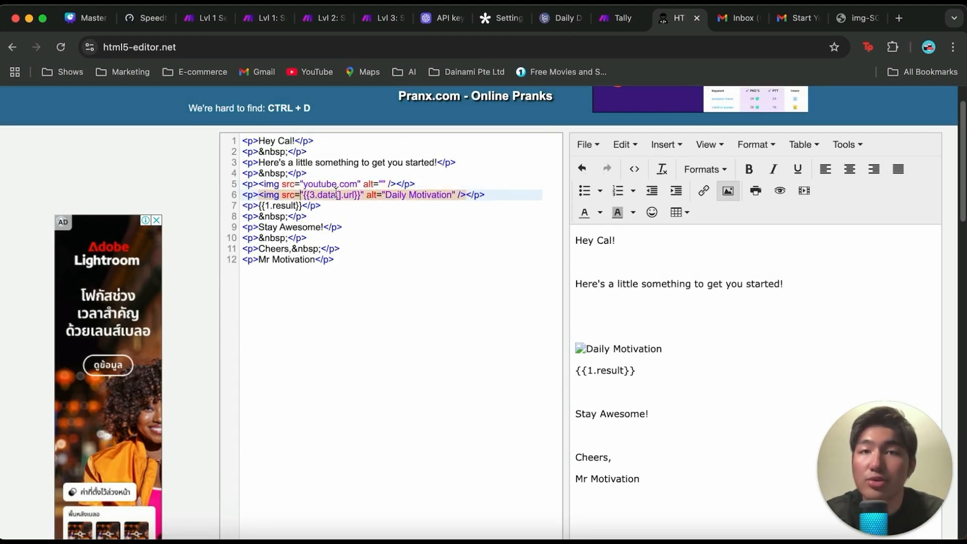
{"action": "left_click_drag", "start_coordinate": [358, 184], "coordinate": [306, 185]}
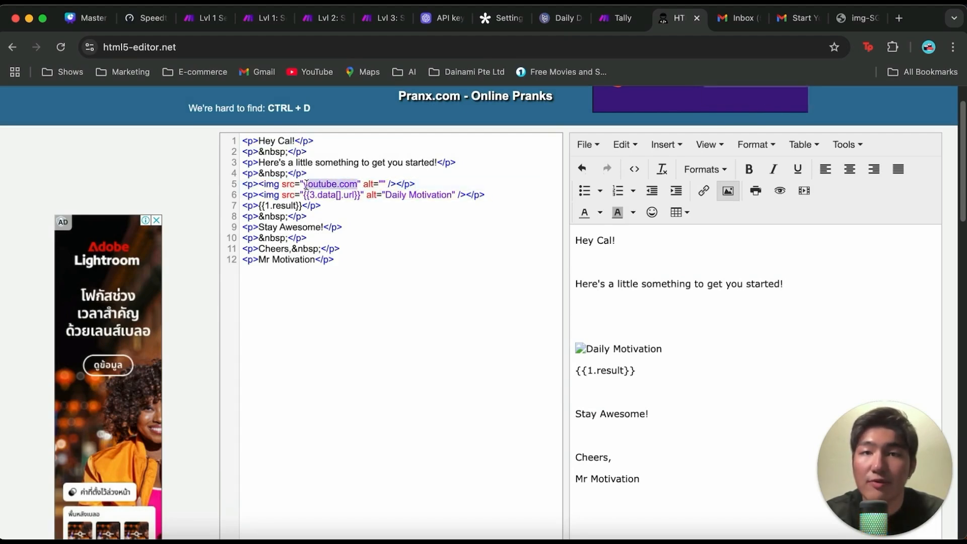
{"action": "left_click", "coordinate": [358, 185]}
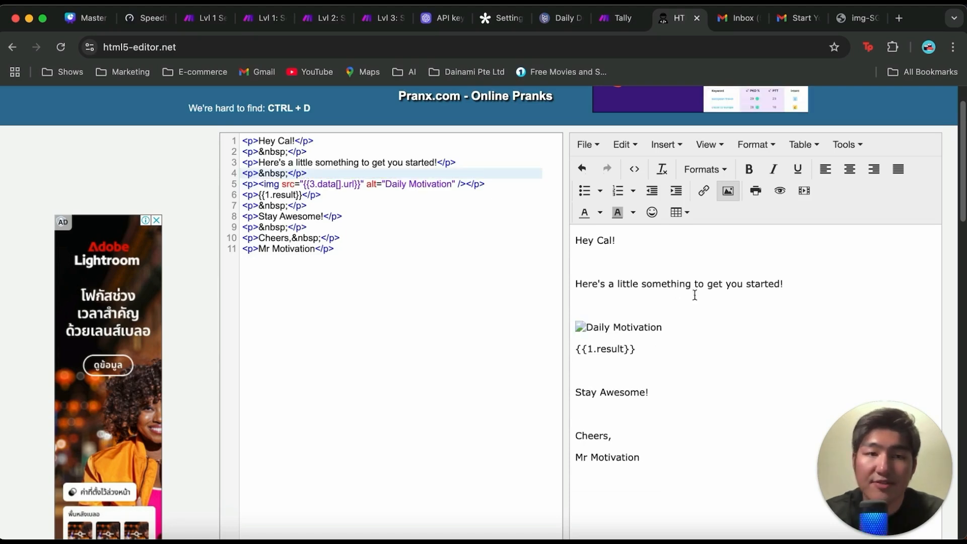
{"action": "left_click", "coordinate": [674, 271]}
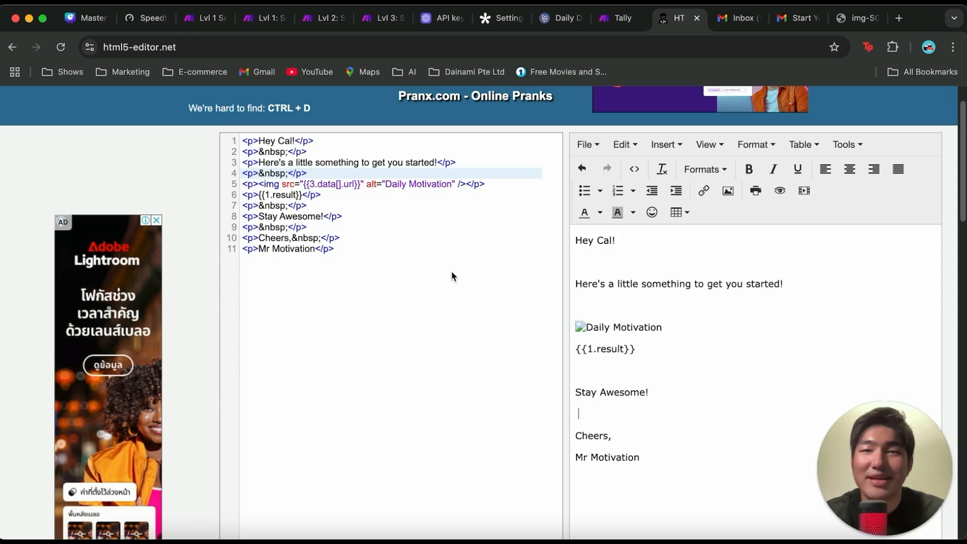
Step: Copy the whole HTML email template, switch to the Make scenario and connect the Gmail module to the Dalle Image Generator
{"action": "left_click_drag", "start_coordinate": [371, 250], "coordinate": [205, 134]}
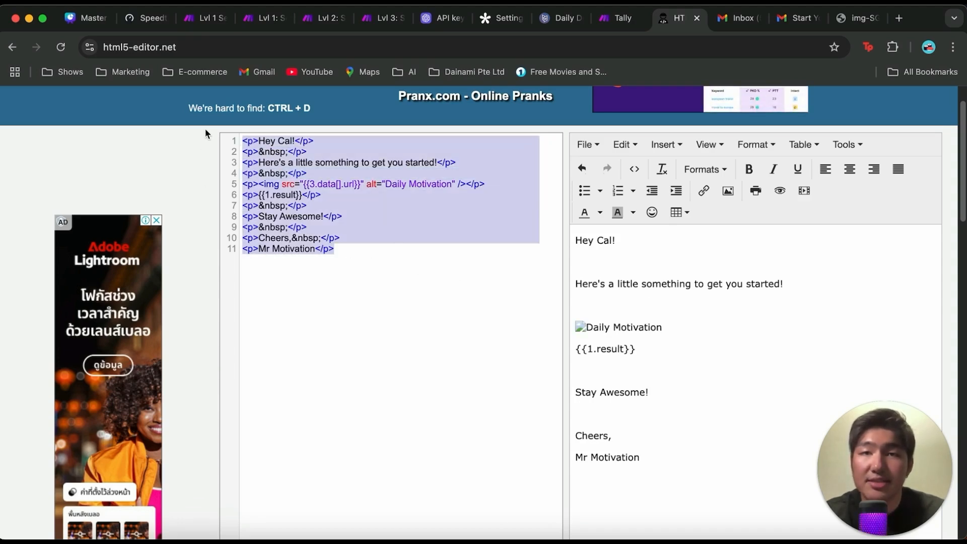
{"action": "left_click", "coordinate": [205, 20]}
{"action": "left_click_drag", "start_coordinate": [799, 273], "coordinate": [642, 291]}
Step: Replace the Gmail module's email content with the copied HTML template
{"action": "left_click", "coordinate": [730, 281]}
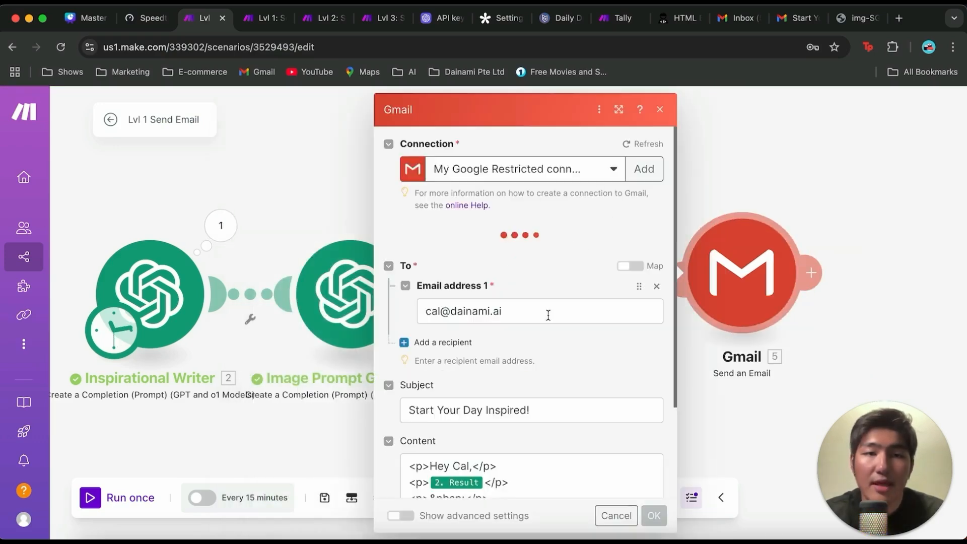
{"action": "scroll", "coordinate": [548, 314], "scroll_direction": "down", "scroll_amount": 3}
{"action": "left_click", "coordinate": [525, 413]}
{"action": "left_click_drag", "start_coordinate": [525, 412], "coordinate": [411, 341]}
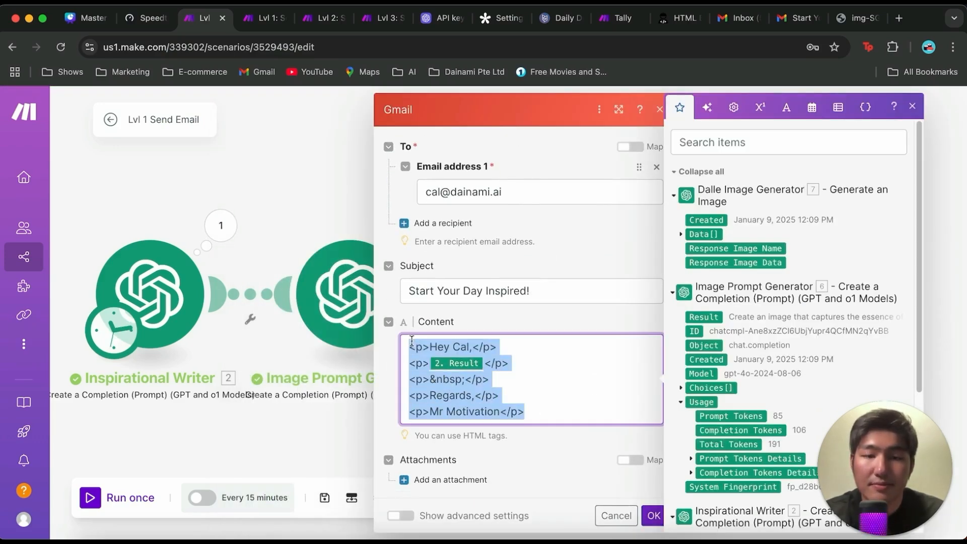
{"action": "type", "text": "<p>Hey Cal!</p> <p>&nbsp;</p> <p>Here's a little something to get you started!</p> <p>&nbsp;</p> <p><img src=\"3. 3.data[ ]: url\" alt=\"Daily Motivation\" /></p> <p> 1.result </p> <p>&nbsp;</p> <p>Stay Awesome!</p> <p>&nbsp;</p> <p>Cheers,&nbsp;</p> <p>Mr Motivation</p>"}
Step: Replace the placeholder in the content's image source with the URL from the Dalle Image Generator's Data array
{"action": "scroll", "coordinate": [610, 316], "scroll_direction": "down", "scroll_amount": 2}
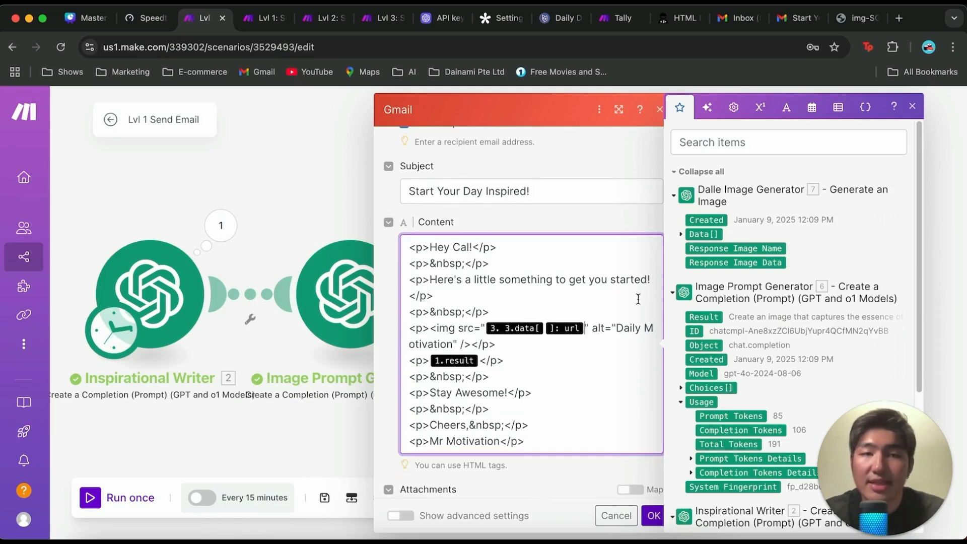
{"action": "left_click", "coordinate": [585, 329]}
{"action": "key", "text": "BackSpace"}
{"action": "key", "text": "BackSpace"}
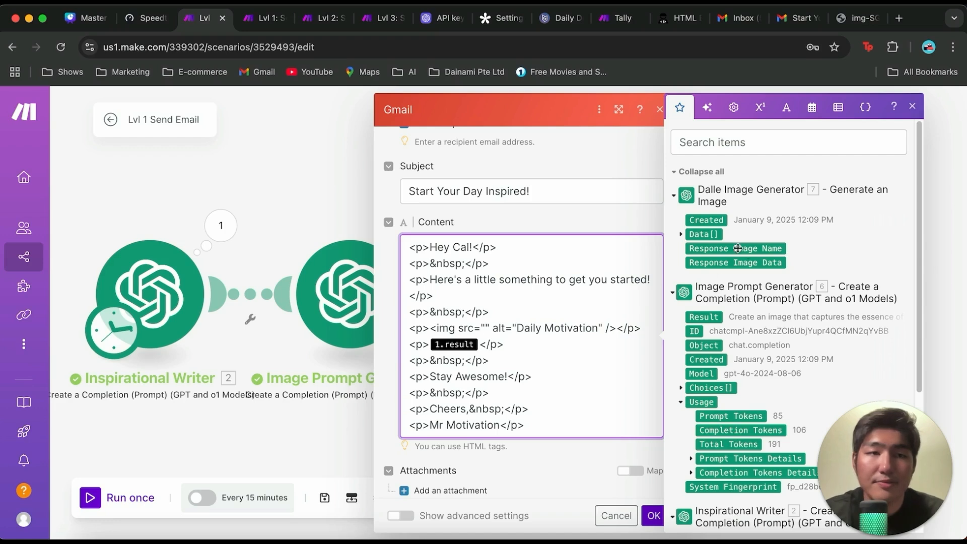
{"action": "left_click", "coordinate": [681, 234]}
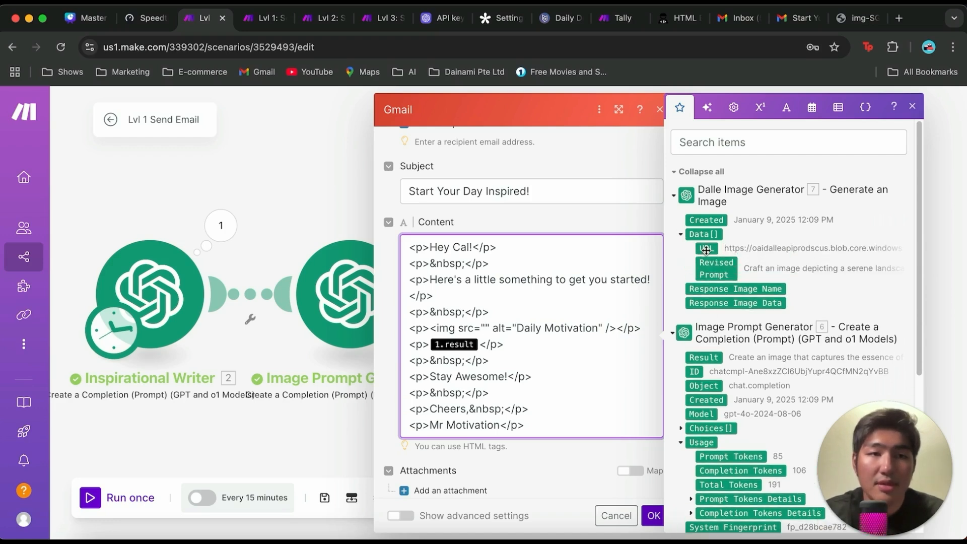
{"action": "left_click", "coordinate": [706, 249]}
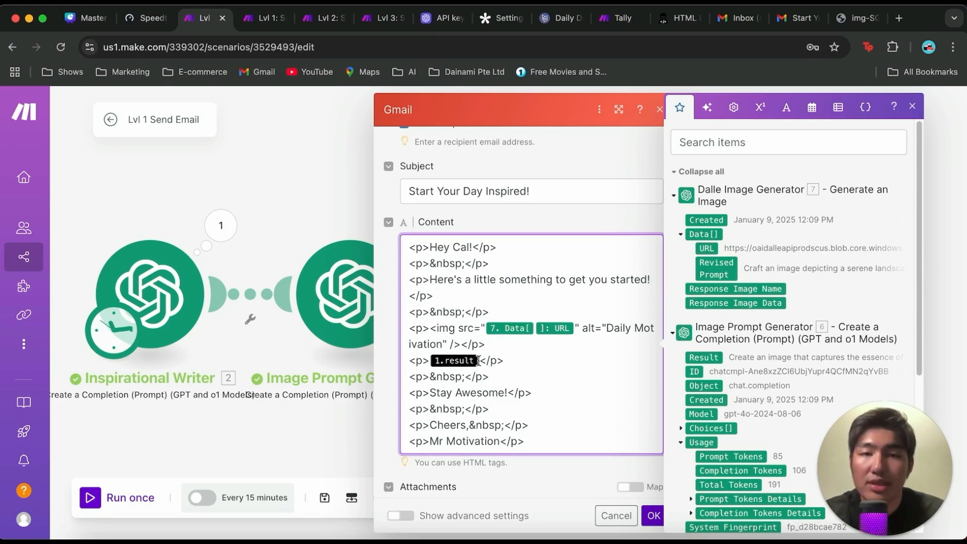
Step: Replace the 1.result placeholder with the Inspirational Writer's Result and save the Gmail module's settings
{"action": "key", "text": "BackSpace"}
{"action": "scroll", "coordinate": [704, 335], "scroll_direction": "down", "scroll_amount": 5}
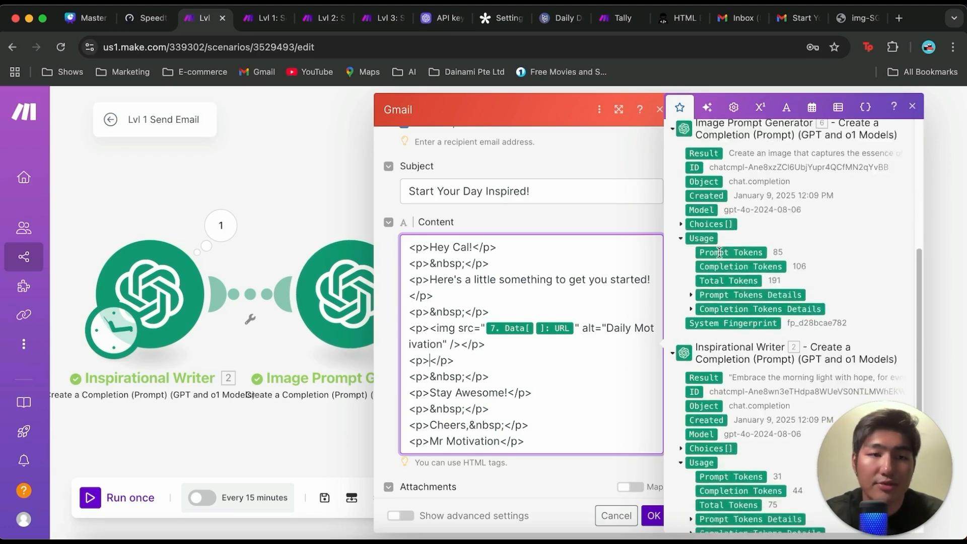
{"action": "left_click", "coordinate": [703, 333]}
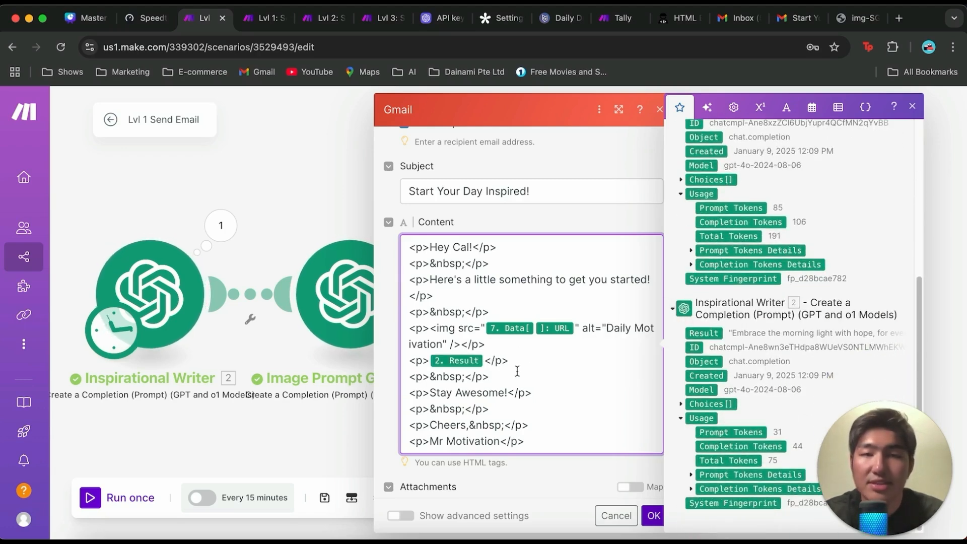
{"action": "left_click", "coordinate": [653, 515]}
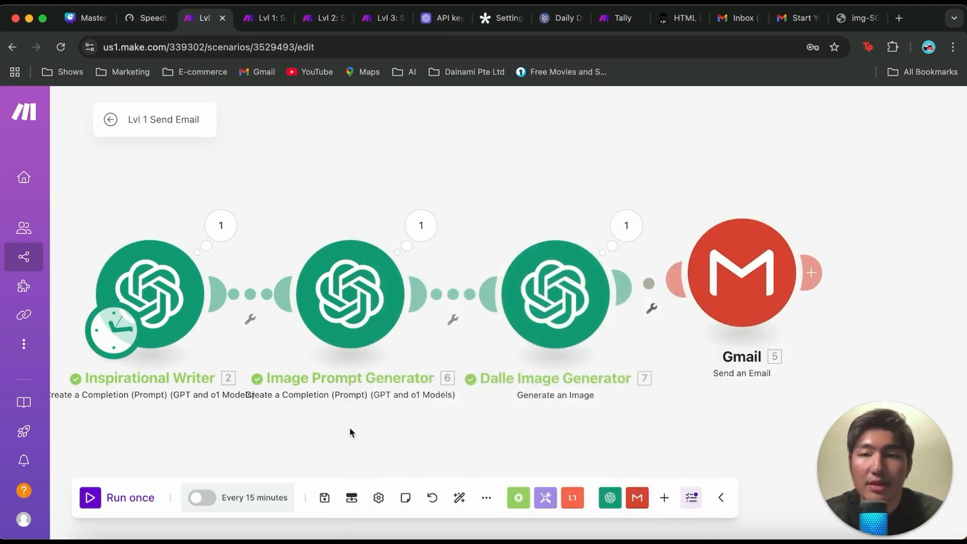
Step: Run the scenario once and review the received "Start Your Day Inspired!" email in Gmail, including its greeting, image, quote and sign-off
{"action": "left_click", "coordinate": [93, 499]}
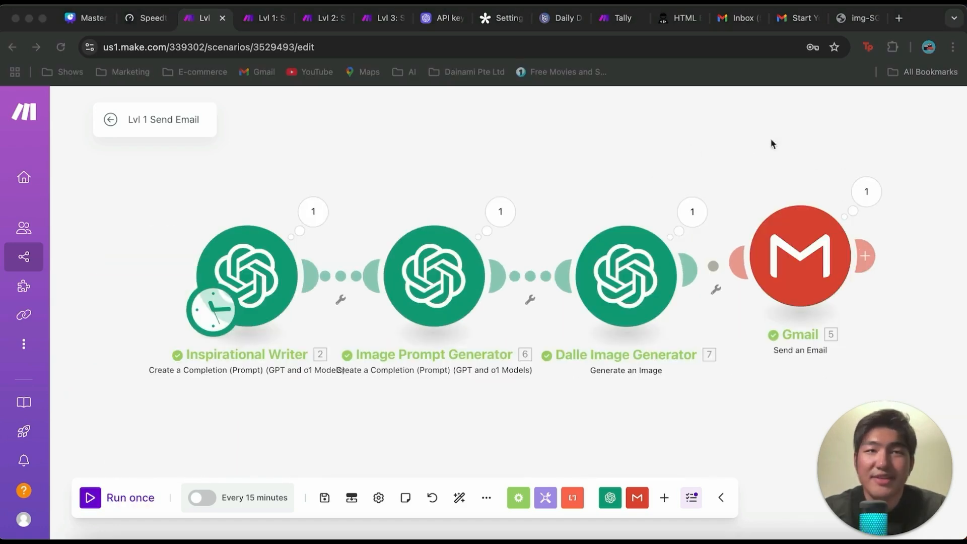
{"action": "left_click", "coordinate": [794, 23]}
{"action": "scroll", "coordinate": [362, 317], "scroll_direction": "down", "scroll_amount": 10}
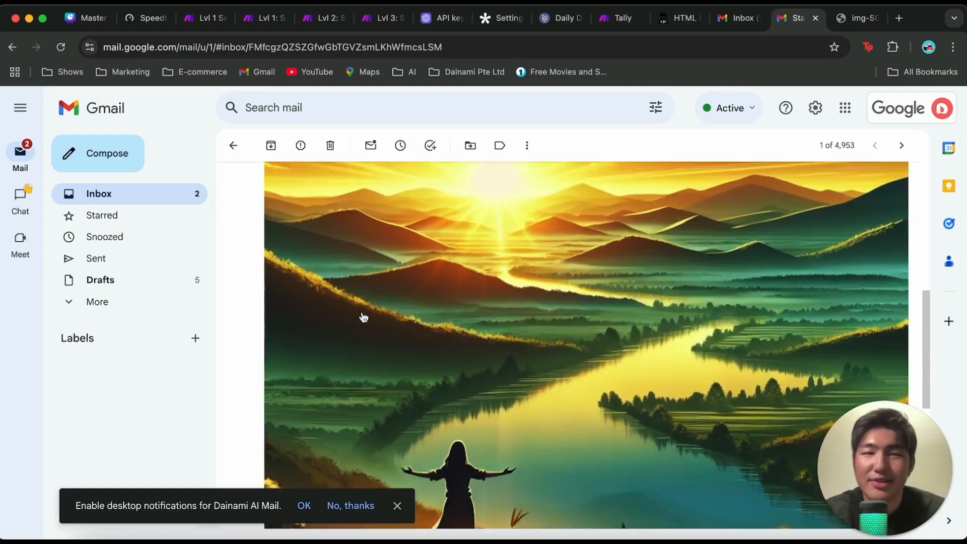
{"action": "scroll", "coordinate": [363, 317], "scroll_direction": "up", "scroll_amount": 10}
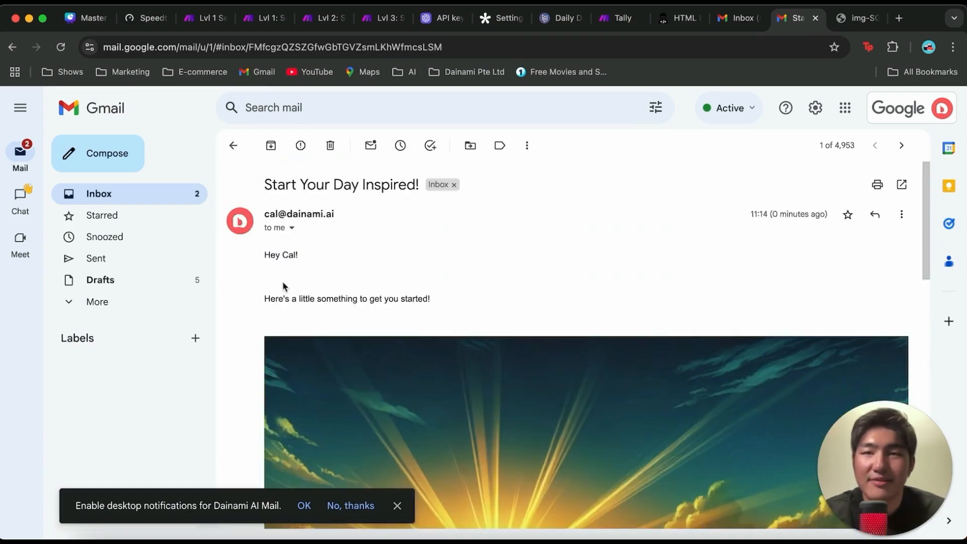
{"action": "scroll", "coordinate": [385, 312], "scroll_direction": "down", "scroll_amount": 1}
{"action": "scroll", "coordinate": [423, 285], "scroll_direction": "down", "scroll_amount": 6}
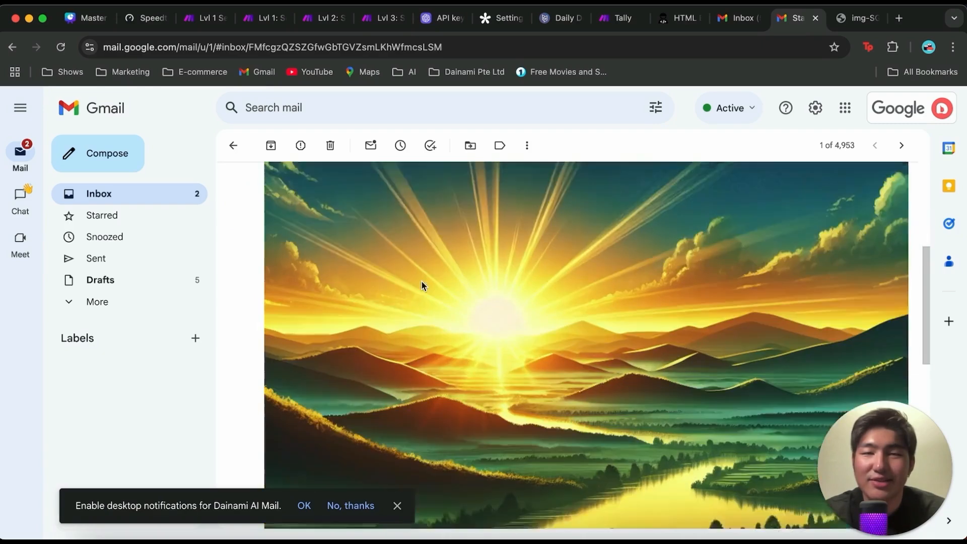
{"action": "scroll", "coordinate": [525, 272], "scroll_direction": "down", "scroll_amount": 4}
{"action": "scroll", "coordinate": [487, 339], "scroll_direction": "down", "scroll_amount": 4}
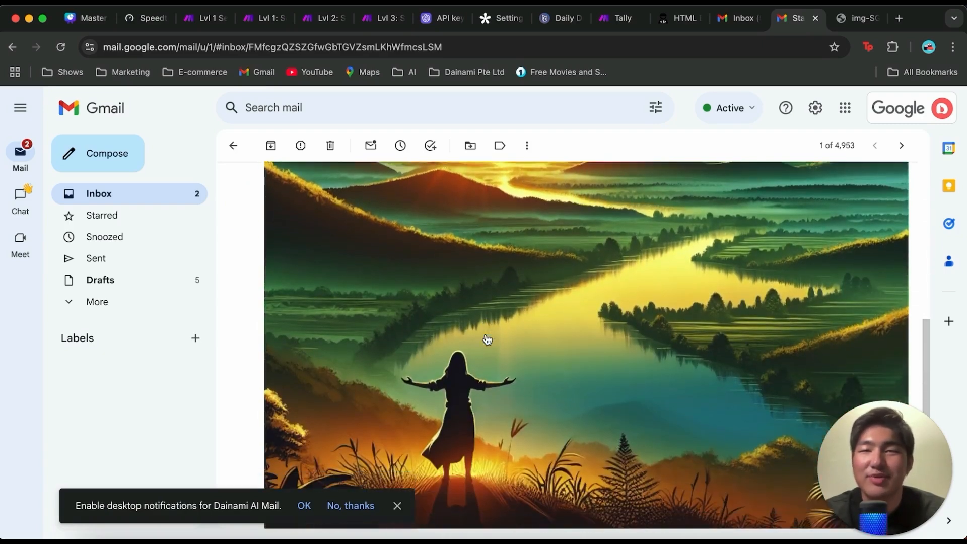
{"action": "scroll", "coordinate": [487, 340], "scroll_direction": "down", "scroll_amount": 4}
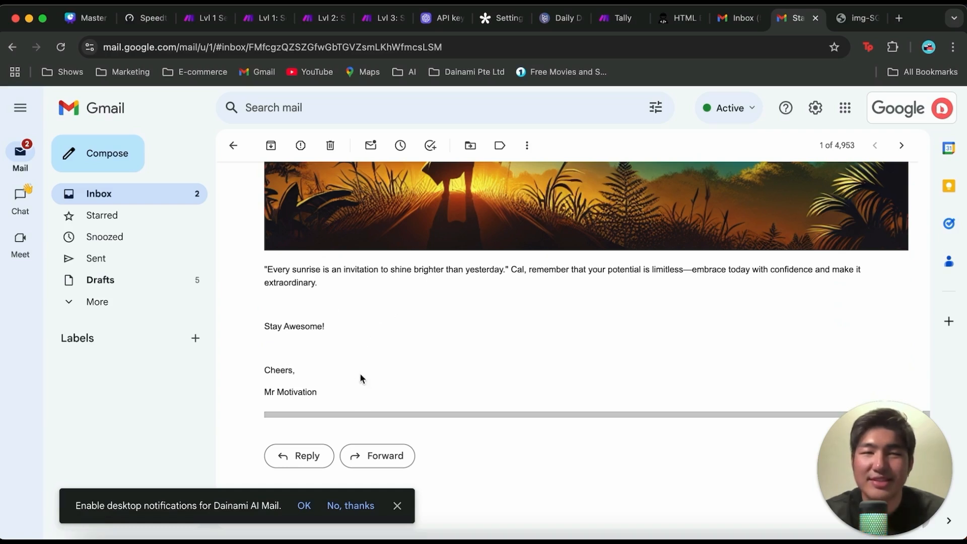
{"action": "scroll", "coordinate": [343, 383], "scroll_direction": "up", "scroll_amount": 10}
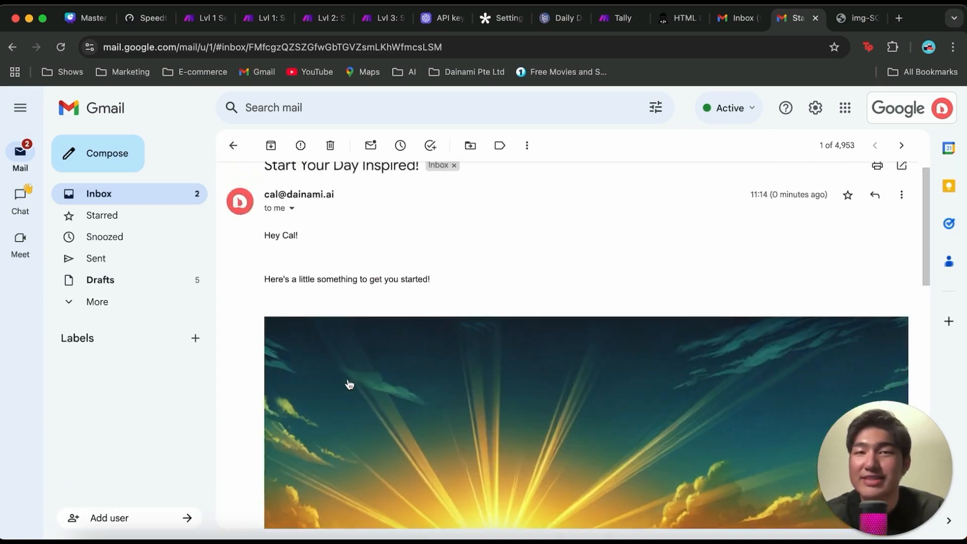
{"action": "scroll", "coordinate": [349, 384], "scroll_direction": "up", "scroll_amount": 2}
{"action": "scroll", "coordinate": [349, 384], "scroll_direction": "down", "scroll_amount": 2}
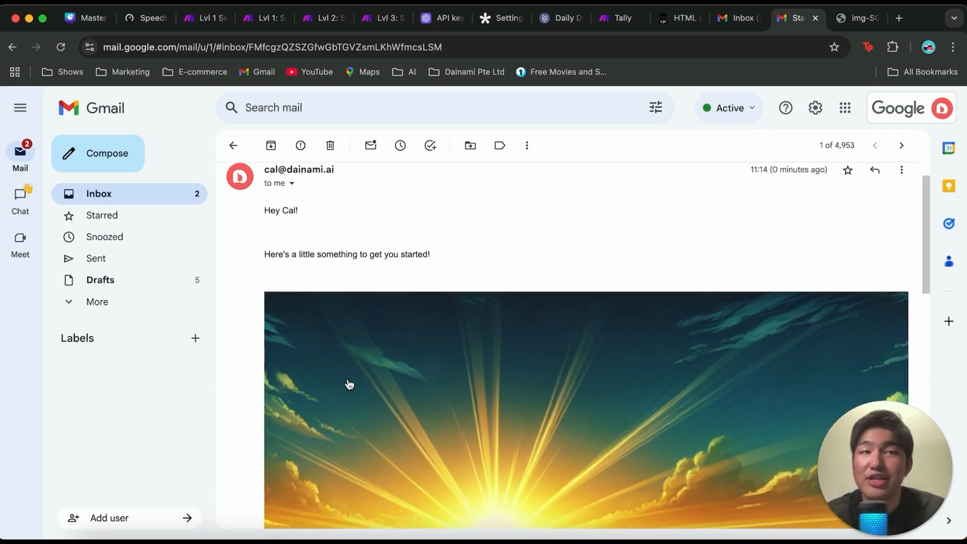
{"action": "scroll", "coordinate": [349, 384], "scroll_direction": "down", "scroll_amount": 10}
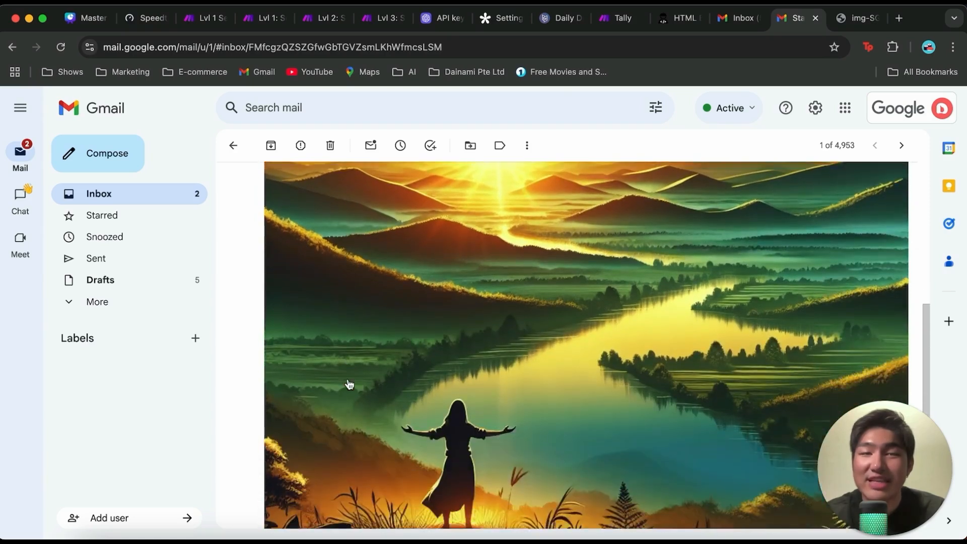
{"action": "scroll", "coordinate": [349, 384], "scroll_direction": "down", "scroll_amount": 5}
{"action": "scroll", "coordinate": [350, 384], "scroll_direction": "up", "scroll_amount": 1}
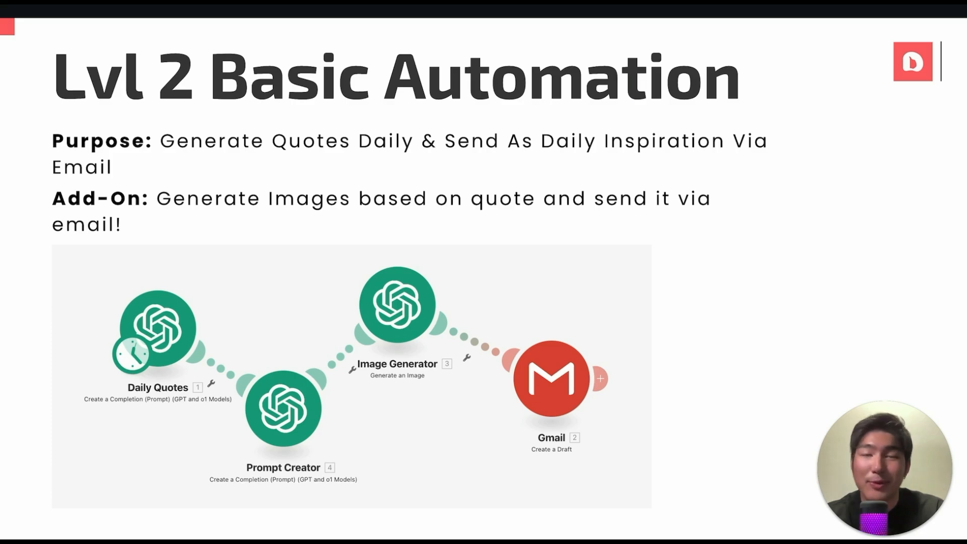
{"action": "key", "text": "Right"}
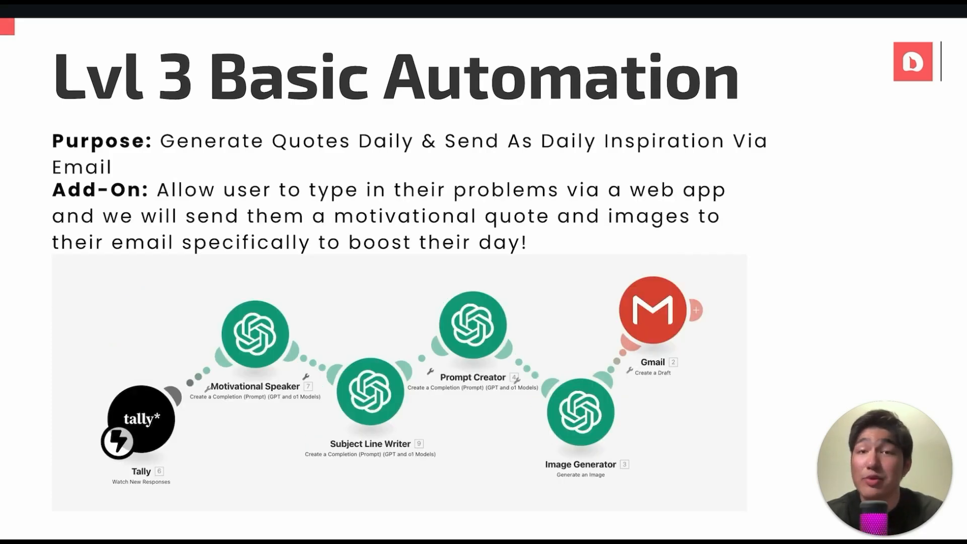
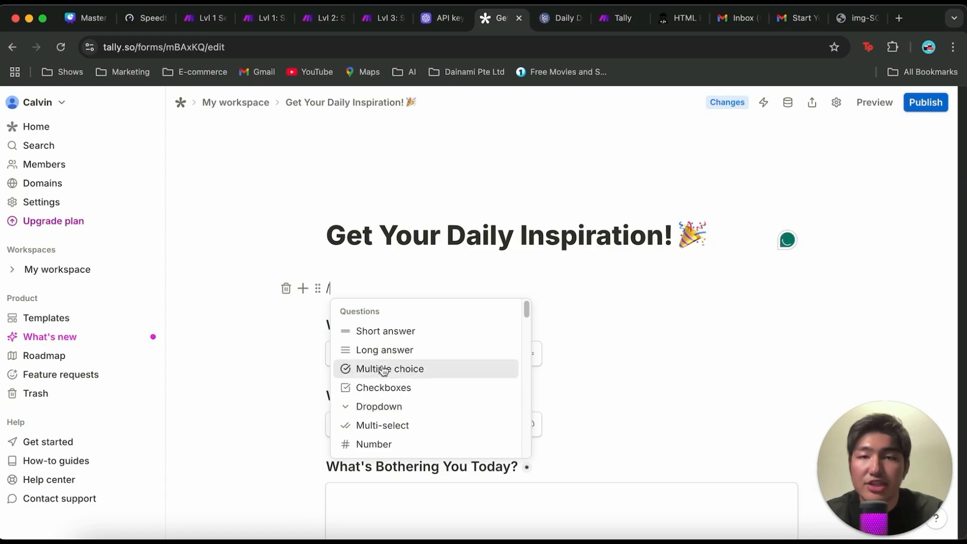
{"action": "key", "text": "BackSpace"}
{"action": "key", "text": "BackSpace"}
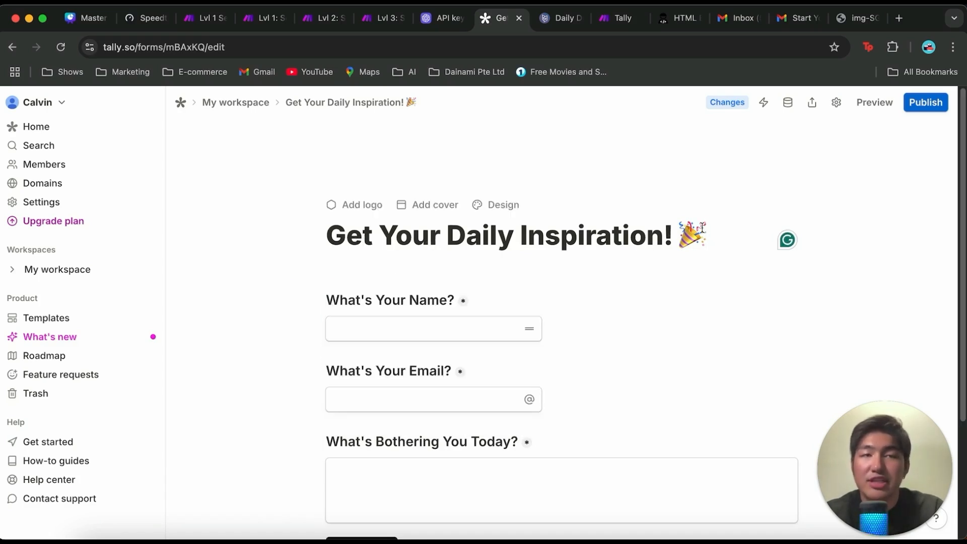
{"action": "scroll", "coordinate": [549, 289], "scroll_direction": "down", "scroll_amount": 3}
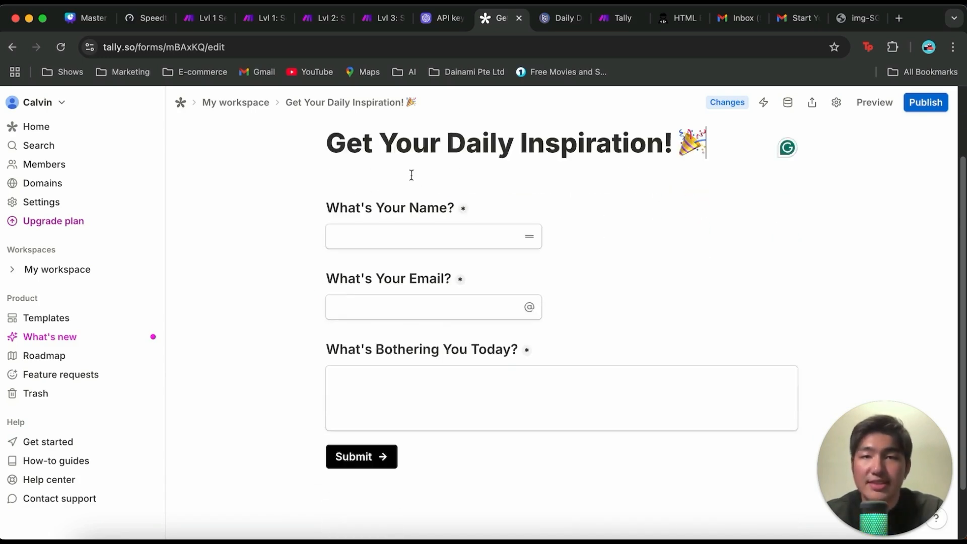
{"action": "key", "text": "Return"}
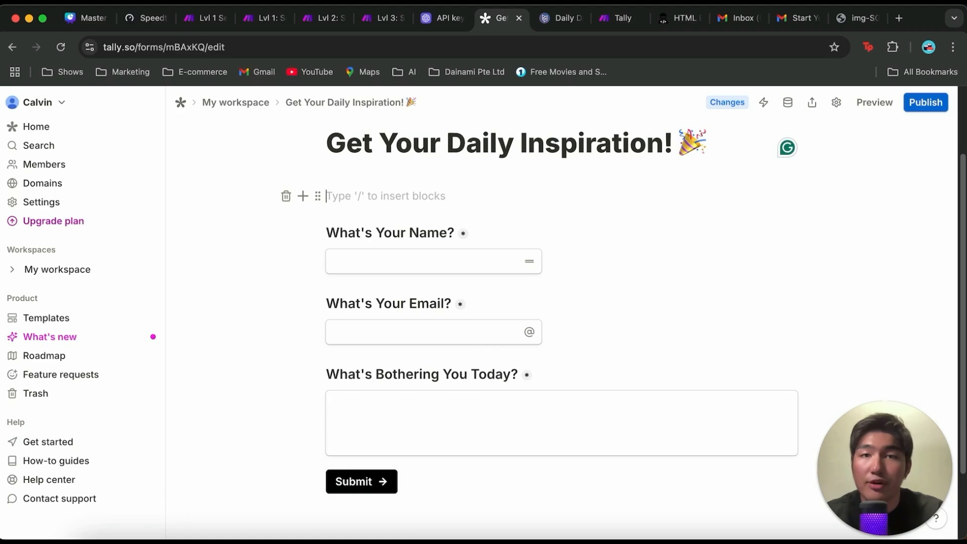
{"action": "type", "text": "/"}
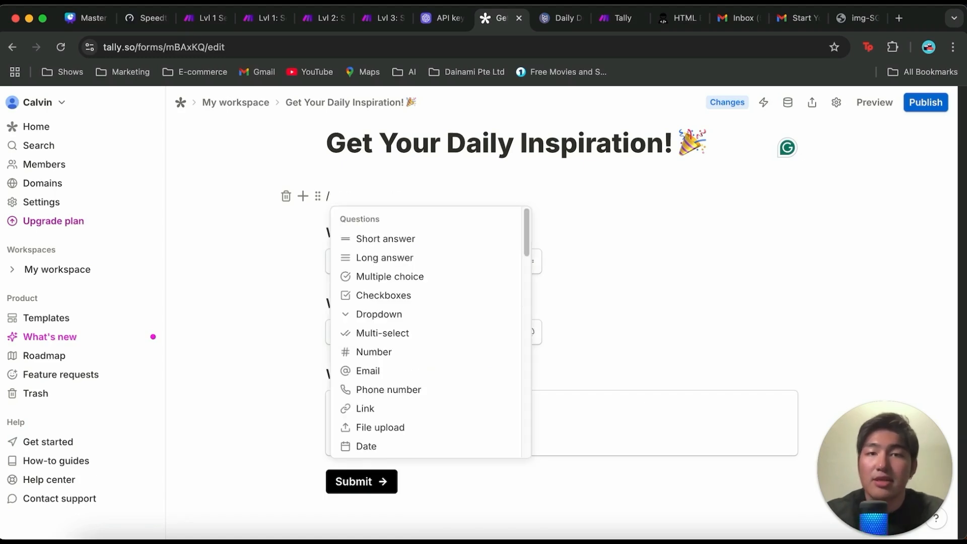
{"action": "left_click", "coordinate": [427, 239]}
{"action": "key", "text": "super+z"}
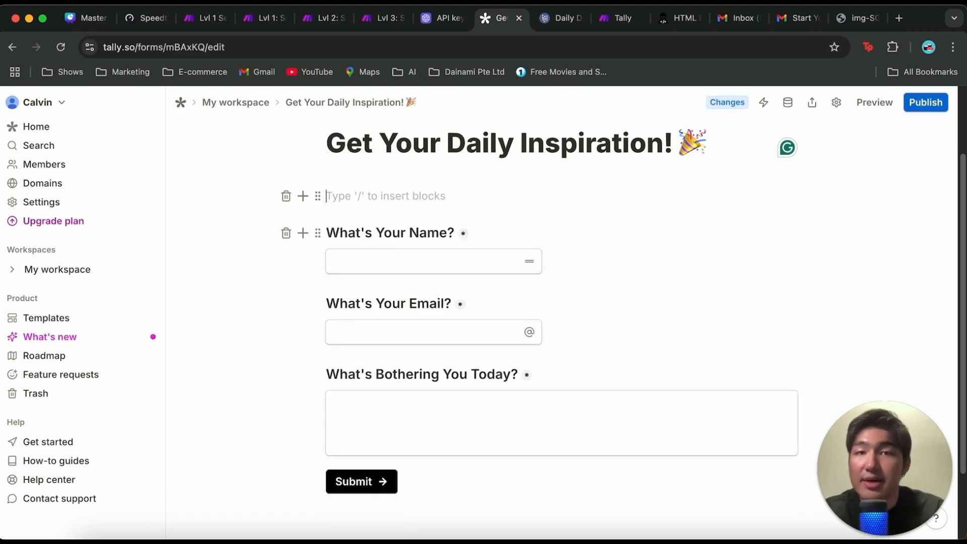
Step: Insert a short answer question titled "What's Your Name?" directly below the form title
{"action": "type", "text": "/"}
{"action": "left_click", "coordinate": [425, 240]}
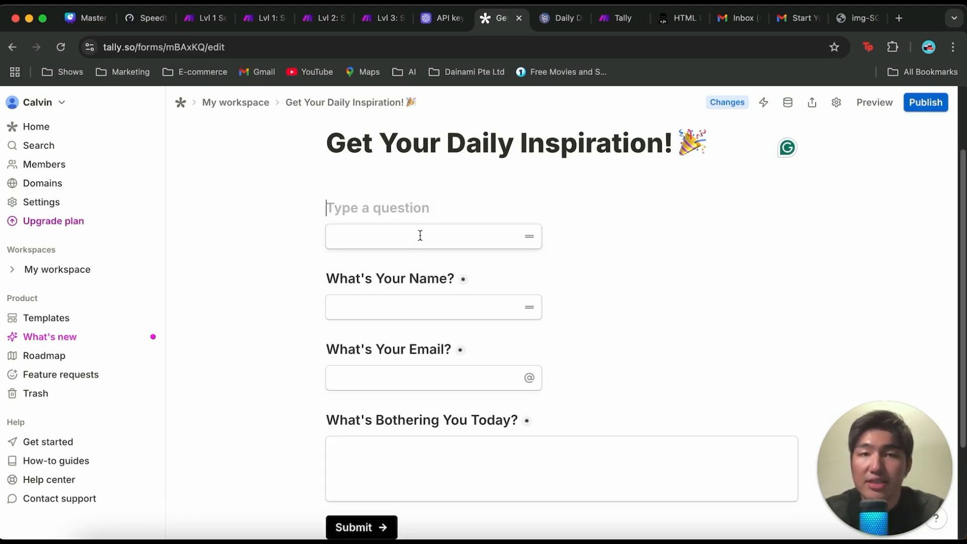
{"action": "type", "text": "What"}
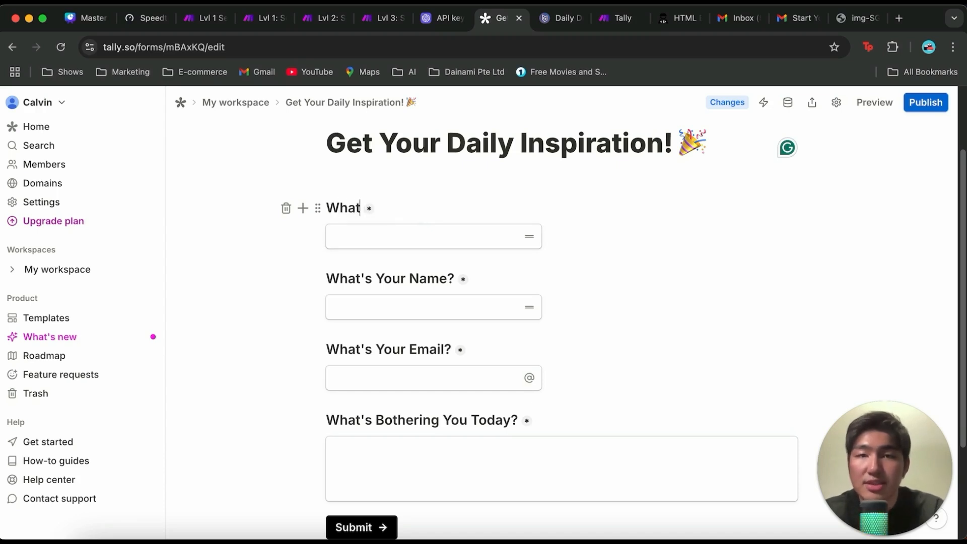
{"action": "type", "text": "'s Your NAme"}
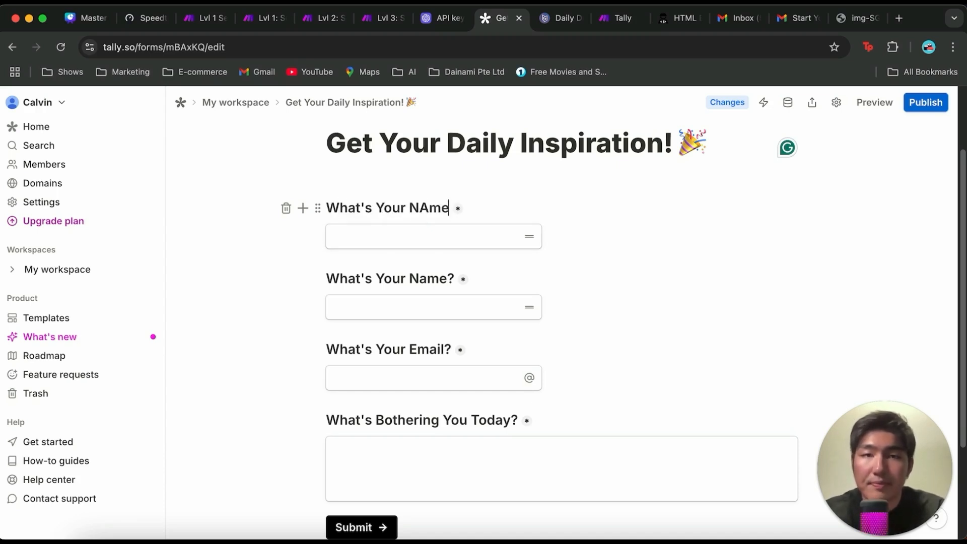
{"action": "key", "text": "BackSpace"}
{"action": "key", "text": "BackSpace"}
{"action": "key", "text": "BackSpace"}
{"action": "type", "text": "ame?"}
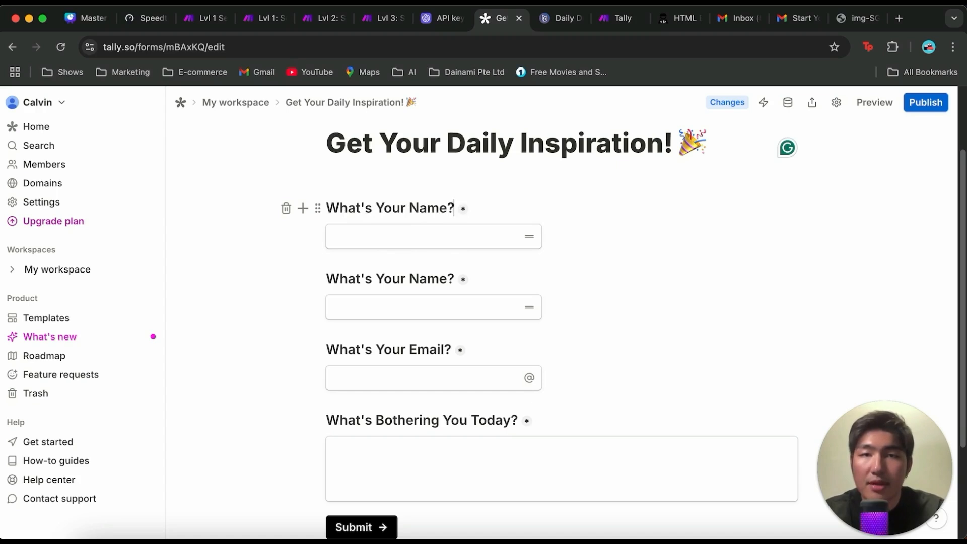
Step: Turn the new name question's Required setting off and back on
{"action": "left_click", "coordinate": [464, 209]}
{"action": "left_click", "coordinate": [318, 208]}
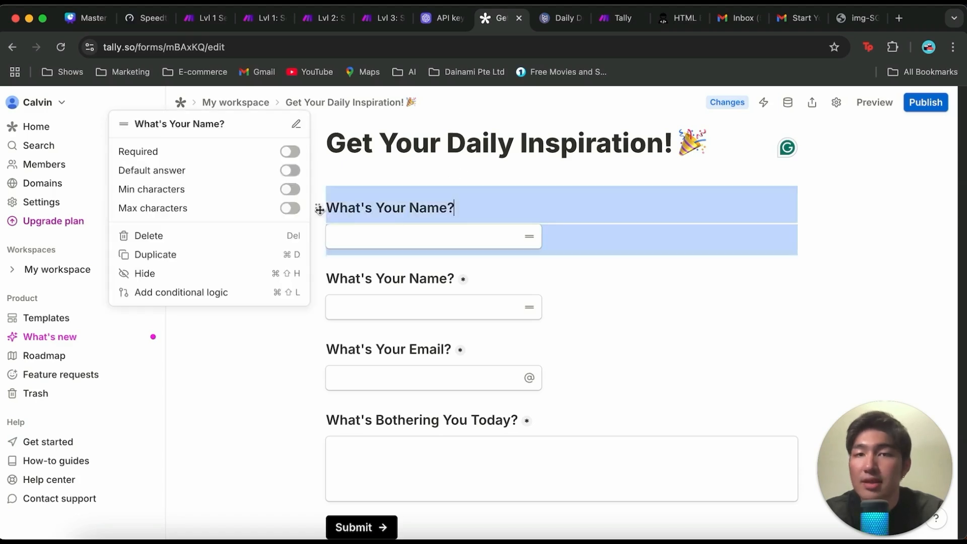
{"action": "key", "text": "Escape"}
{"action": "left_click", "coordinate": [318, 208]}
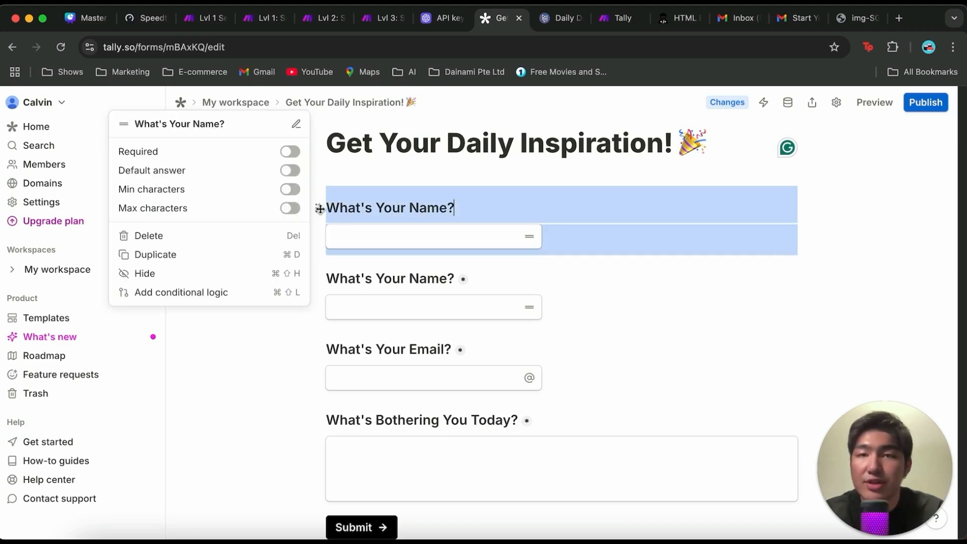
{"action": "left_click", "coordinate": [290, 153]}
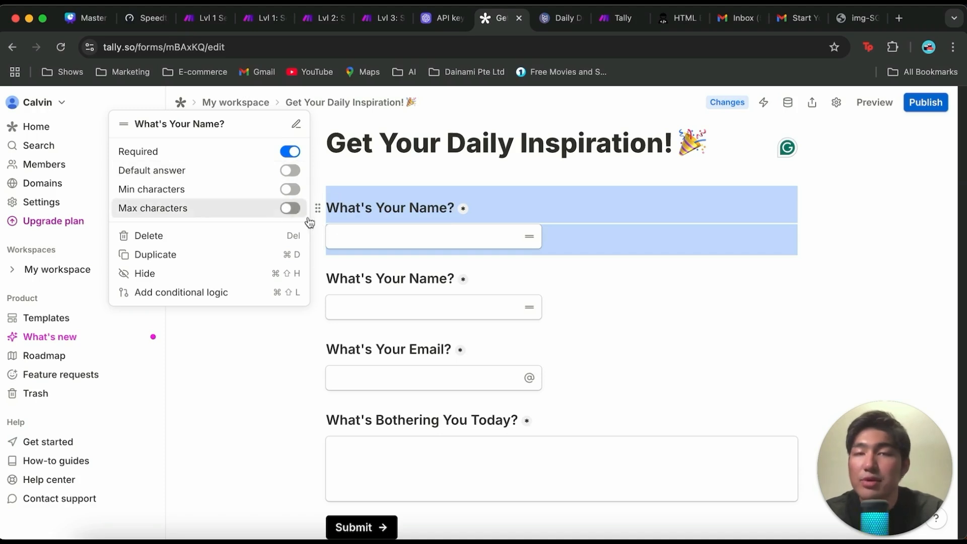
{"action": "left_click", "coordinate": [650, 270]}
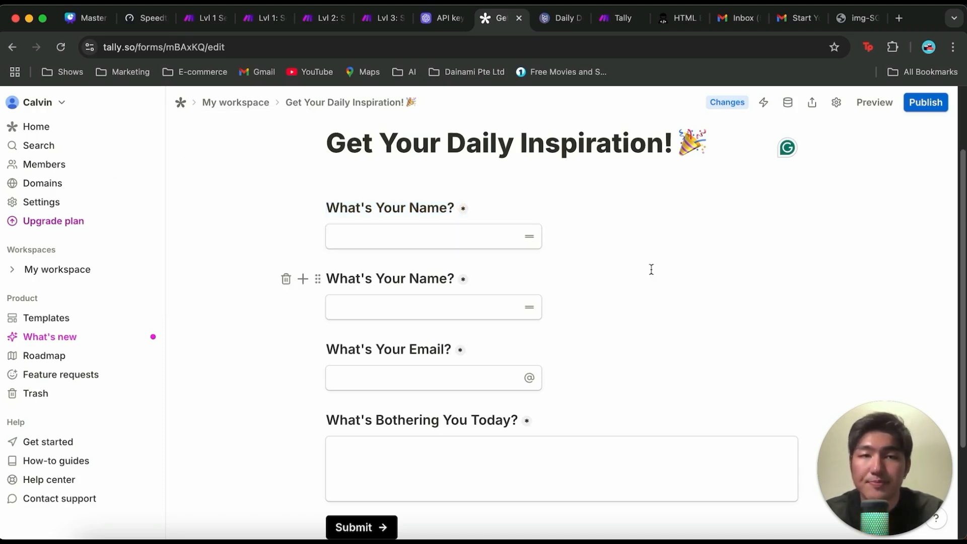
Step: Delete the added name question so only an empty block is left below the form title
{"action": "left_click", "coordinate": [567, 243]}
{"action": "key", "text": "BackSpace"}
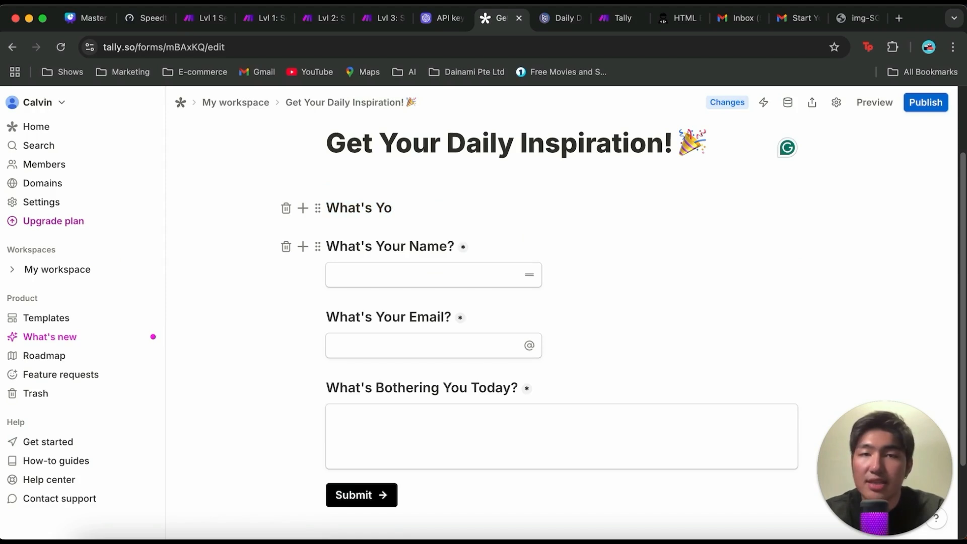
{"action": "key", "text": "BackSpace"}
{"action": "key", "text": "BackSpace"}
{"action": "key", "text": "BackSpace"}
{"action": "key", "text": "BackSpace"}
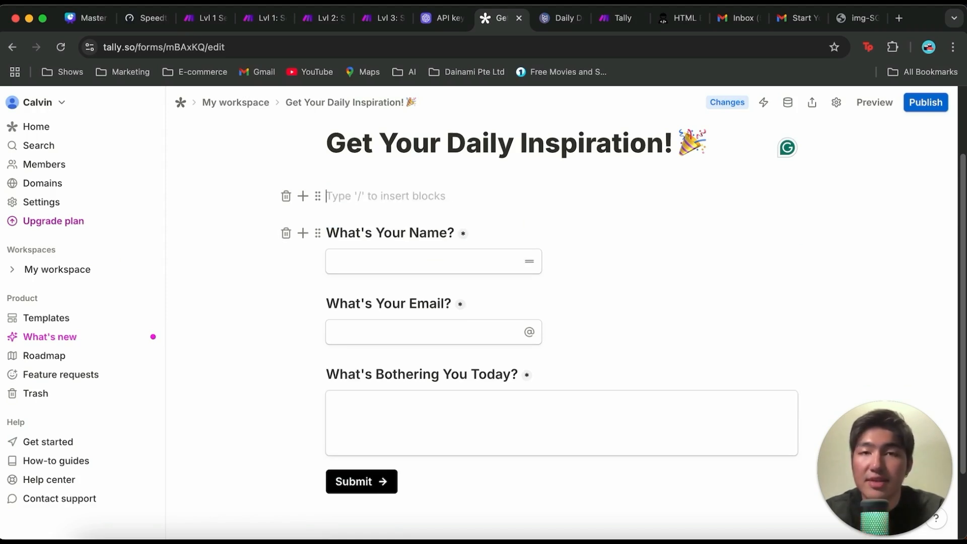
Step: Insert an email question titled "What's Your Email?" in the empty block below the form title
{"action": "type", "text": "/"}
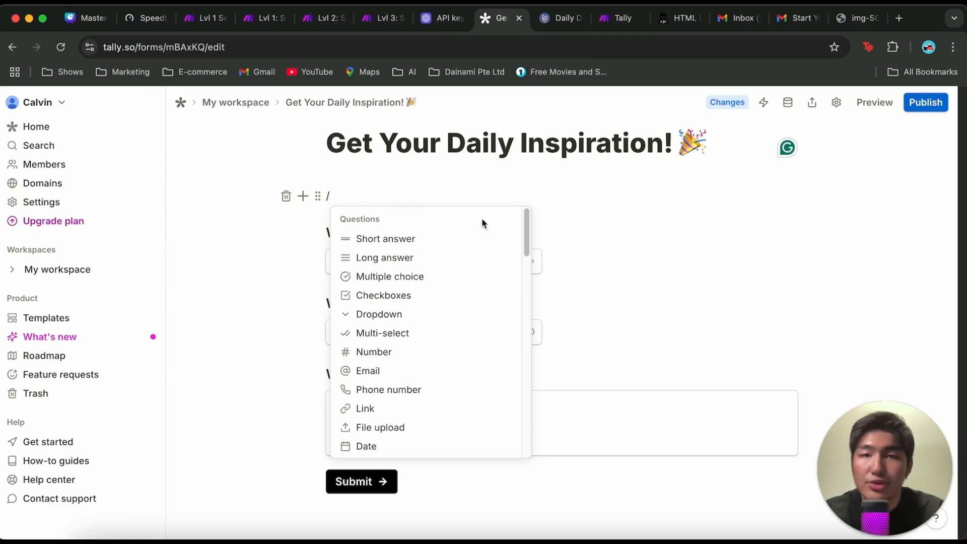
{"action": "scroll", "coordinate": [468, 305], "scroll_direction": "down", "scroll_amount": 3}
{"action": "left_click", "coordinate": [447, 276]}
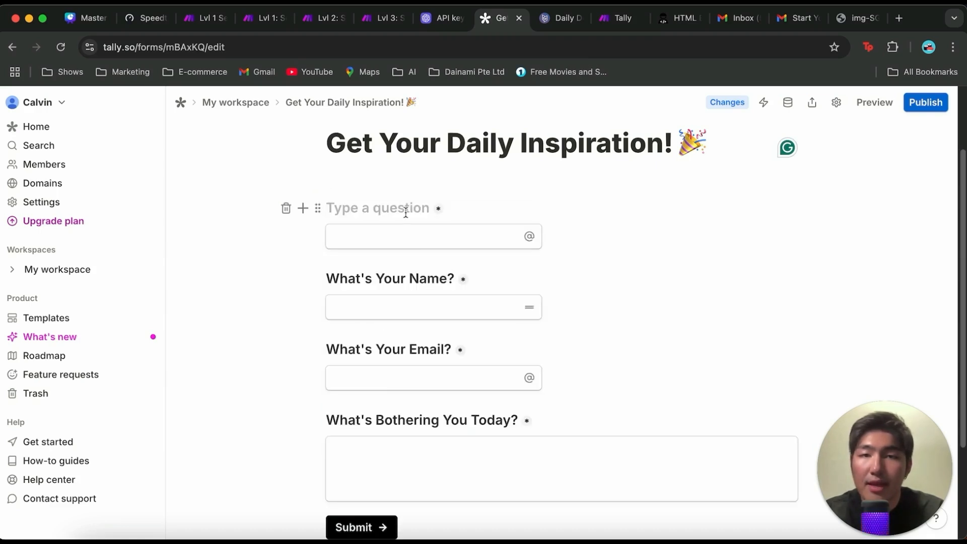
{"action": "type", "text": "What"}
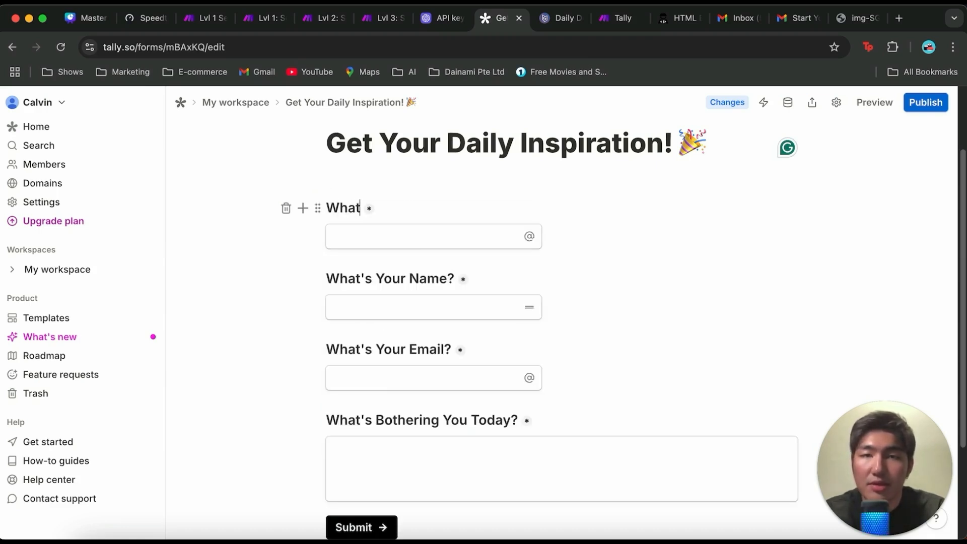
{"action": "type", "text": "'s Your ema"}
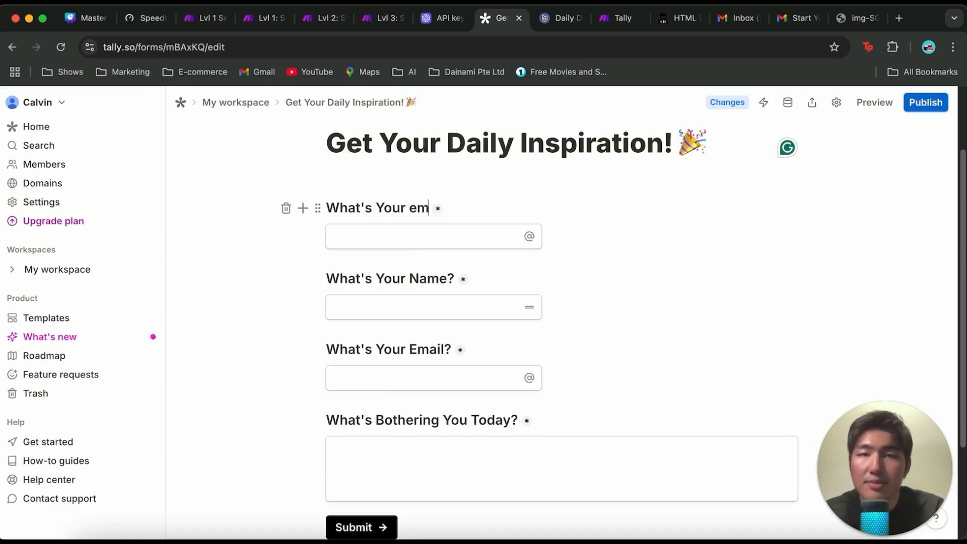
{"action": "key", "text": "BackSpace"}
{"action": "key", "text": "BackSpace"}
{"action": "key", "text": "BackSpace"}
{"action": "type", "text": "Email"}
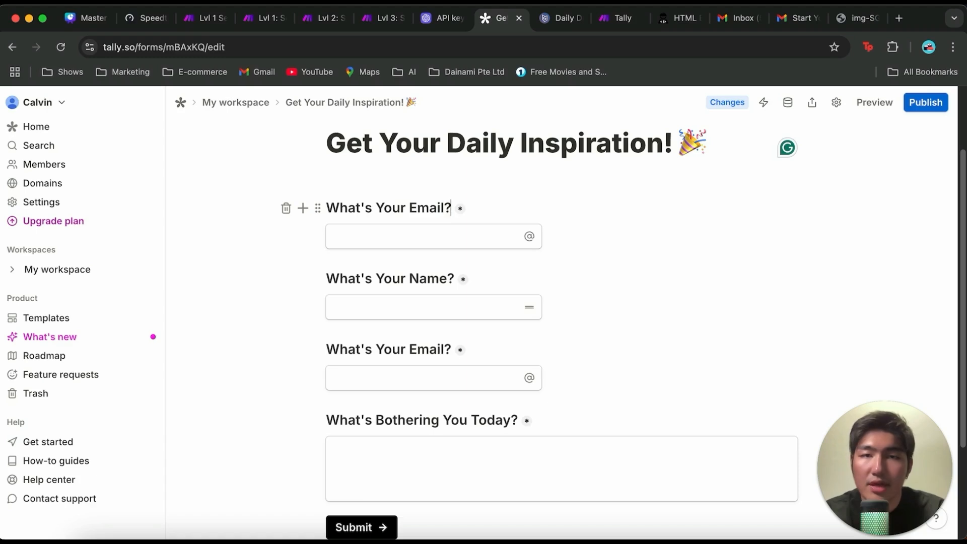
{"action": "type", "text": "?"}
Step: Delete the added email question below the form title
{"action": "key", "text": "Return"}
{"action": "key", "text": "BackSpace"}
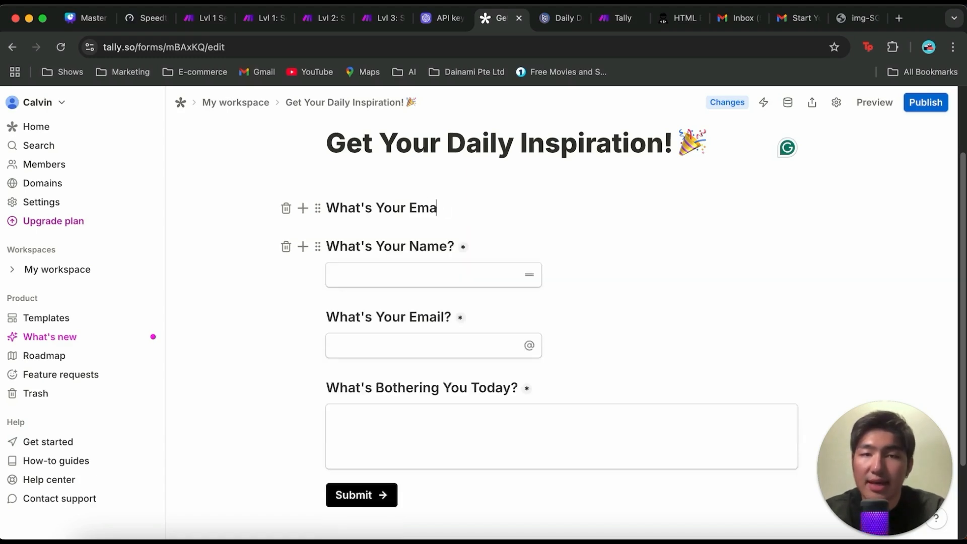
{"action": "key", "text": "BackSpace"}
{"action": "key", "text": "BackSpace"}
{"action": "key", "text": "BackSpace"}
{"action": "key", "text": "BackSpace"}
{"action": "key", "text": "BackSpace"}
{"action": "key", "text": "BackSpace"}
{"action": "key", "text": "BackSpace"}
{"action": "key", "text": "BackSpace"}
{"action": "key", "text": "BackSpace"}
{"action": "key", "text": "BackSpace"}
{"action": "key", "text": "BackSpace"}
{"action": "key", "text": "BackSpace"}
{"action": "key", "text": "BackSpace"}
{"action": "key", "text": "BackSpace"}
{"action": "key", "text": "BackSpace"}
{"action": "key", "text": "BackSpace"}
Step: Insert a long answer question titled "What's Bothering you today" below the form title
{"action": "type", "text": "/"}
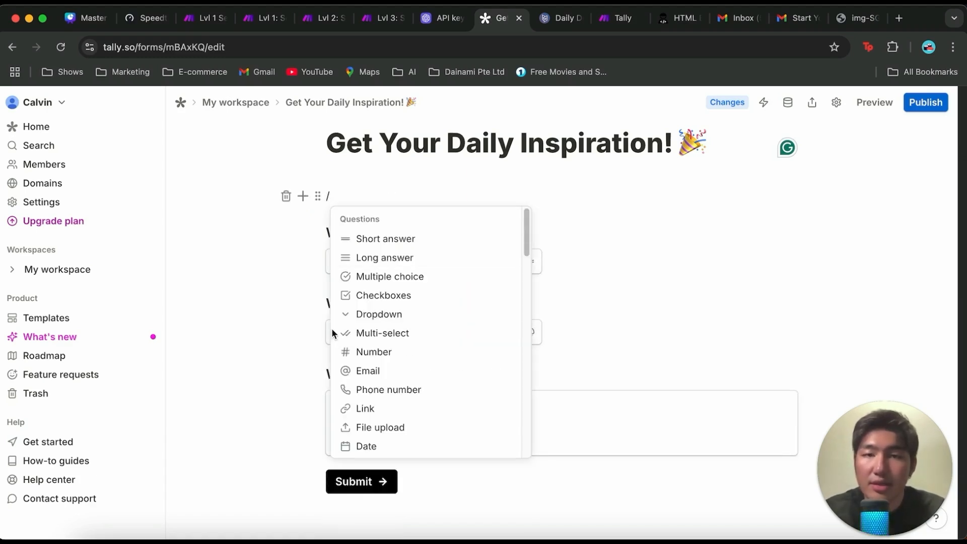
{"action": "left_click", "coordinate": [424, 260]}
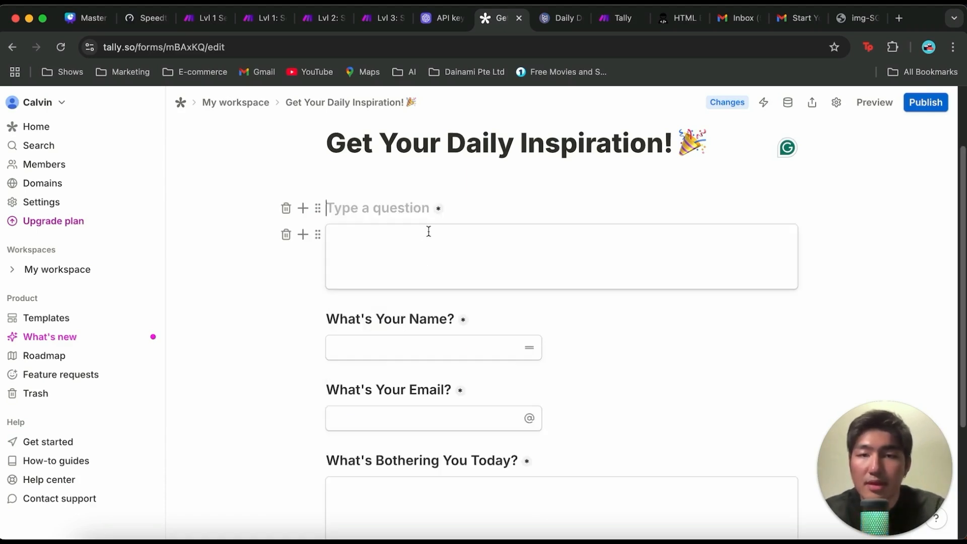
{"action": "type", "text": "What's Bothe"}
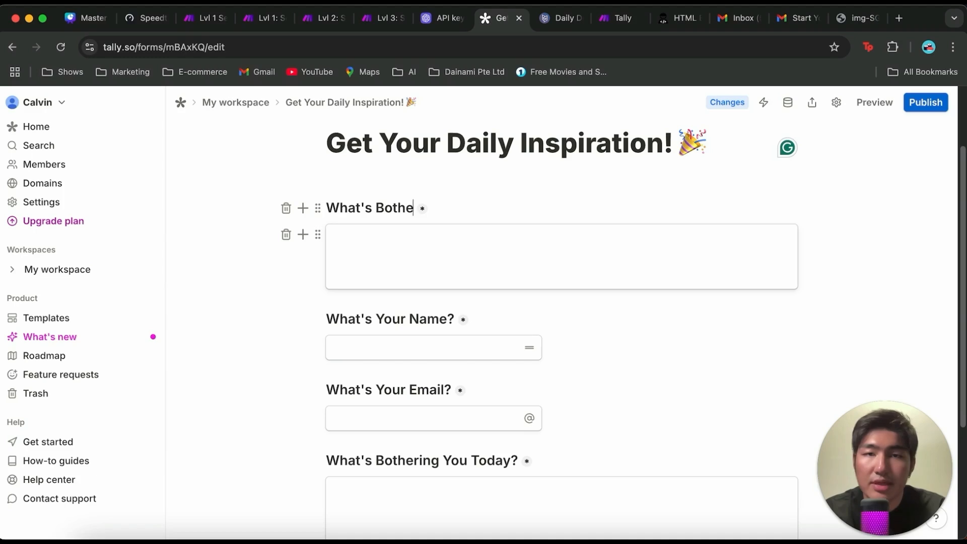
{"action": "type", "text": "ring you"}
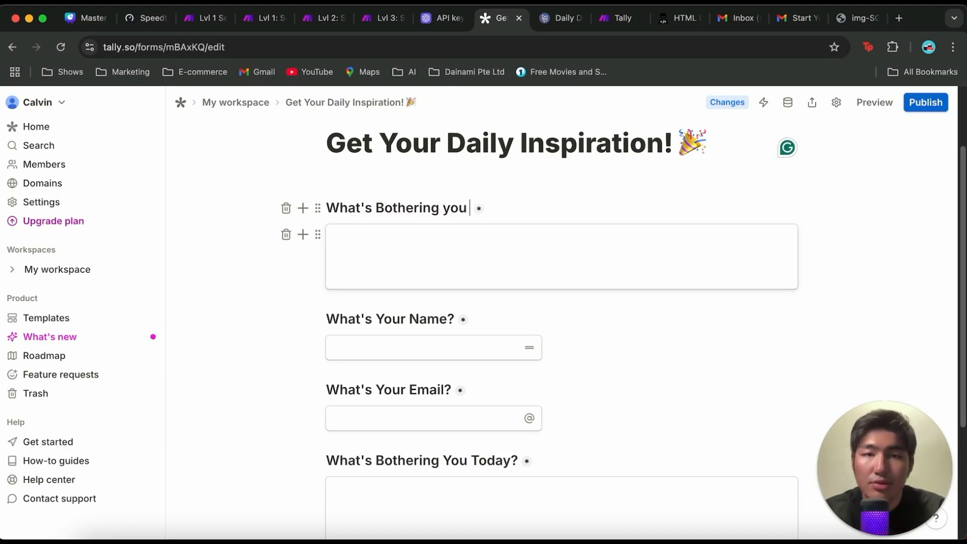
{"action": "type", "text": " toda"}
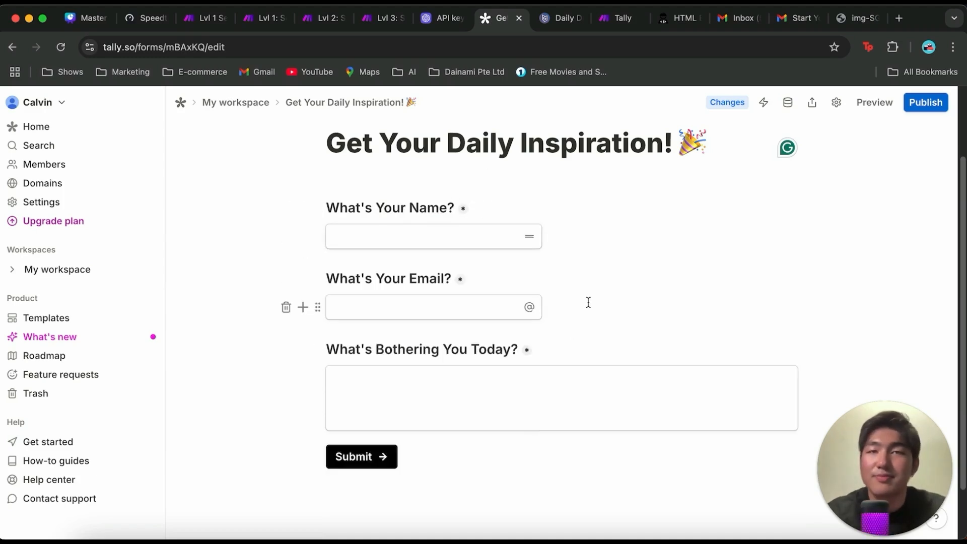
Step: Publish the "Get Your Daily Inspiration!" form
{"action": "left_click", "coordinate": [936, 104]}
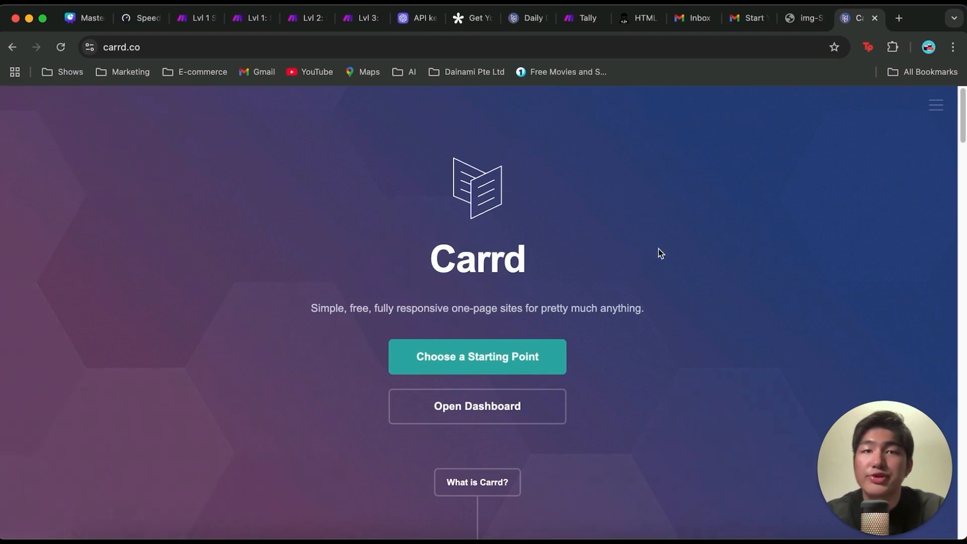
Step: Look through the Carrd homepage's site examples and its features, including custom domains, forms, and widgets and embeds
{"action": "scroll", "coordinate": [658, 248], "scroll_direction": "down", "scroll_amount": 1}
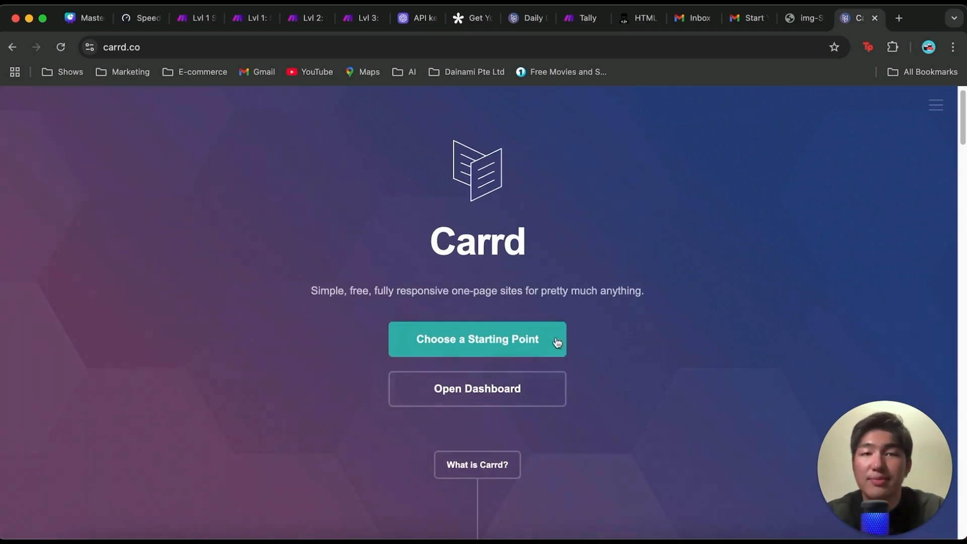
{"action": "scroll", "coordinate": [551, 346], "scroll_direction": "down", "scroll_amount": 10}
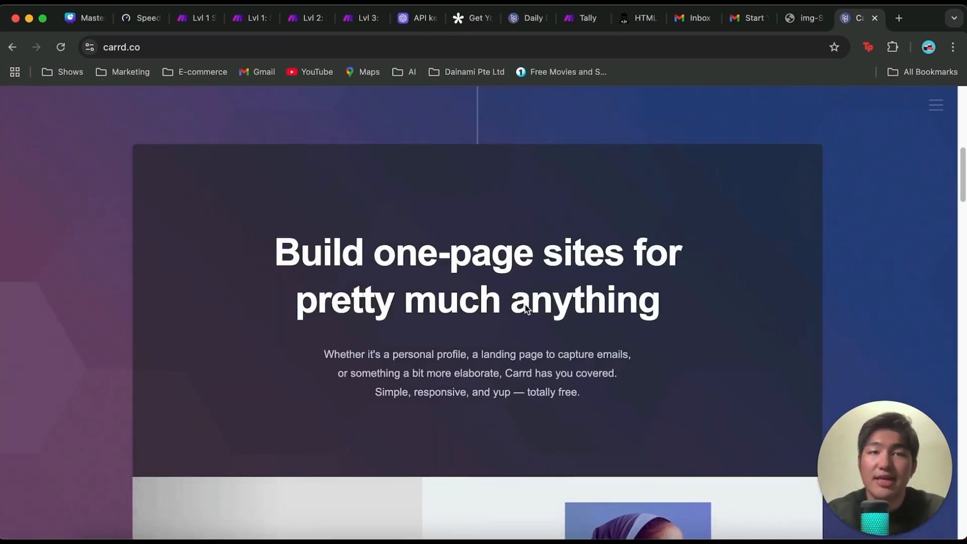
{"action": "scroll", "coordinate": [526, 309], "scroll_direction": "down", "scroll_amount": 6}
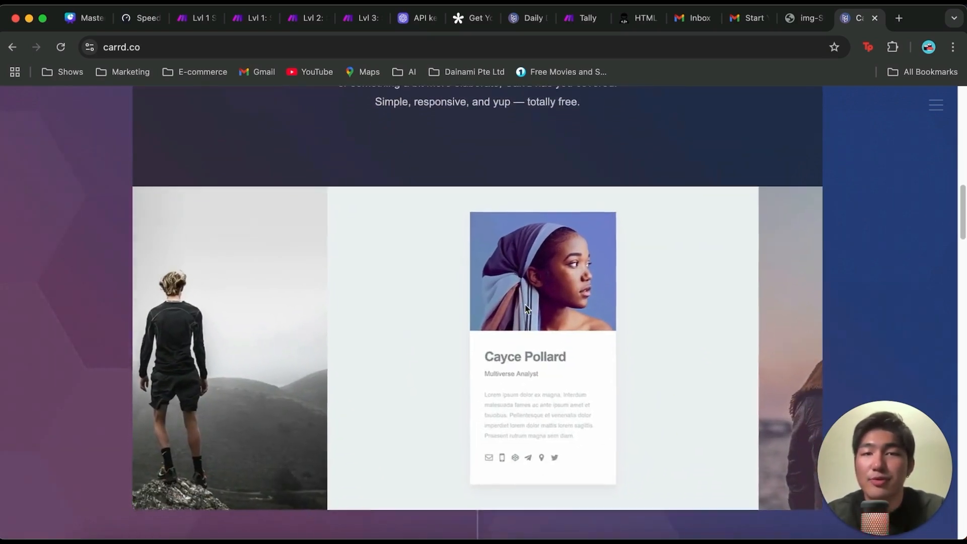
{"action": "scroll", "coordinate": [526, 309], "scroll_direction": "down", "scroll_amount": 10}
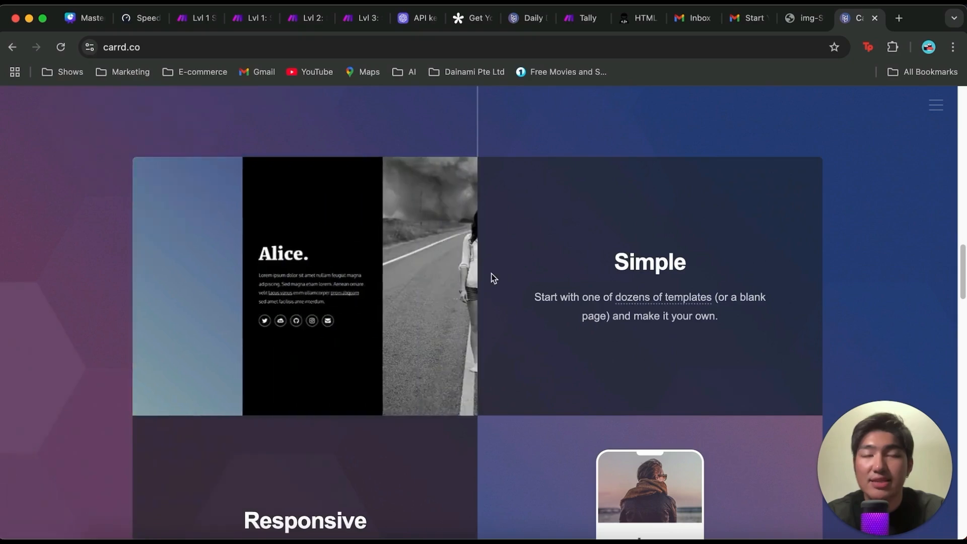
{"action": "scroll", "coordinate": [493, 278], "scroll_direction": "down", "scroll_amount": 4}
{"action": "scroll", "coordinate": [393, 400], "scroll_direction": "down", "scroll_amount": 15}
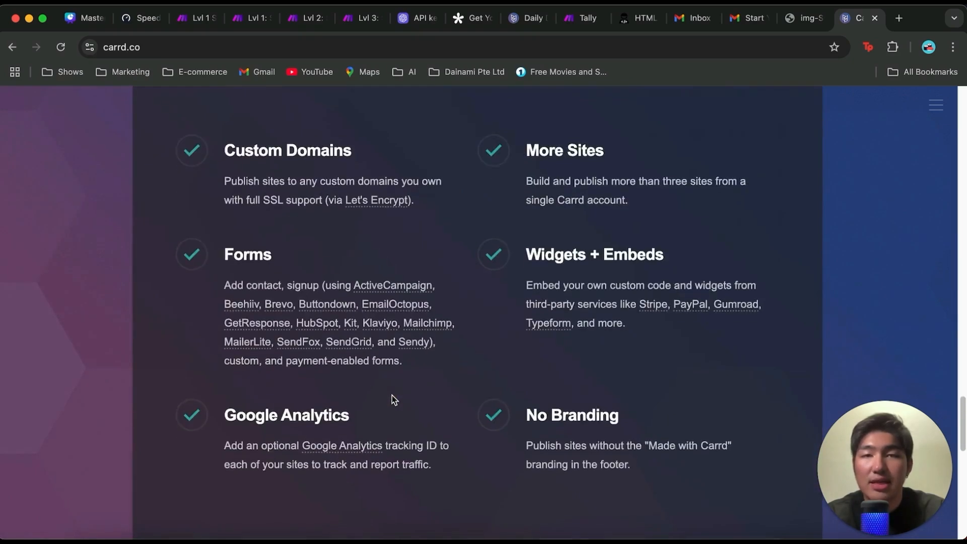
{"action": "scroll", "coordinate": [392, 395], "scroll_direction": "down", "scroll_amount": 5}
Step: Open Carrd's starting point selection and browse the available page templates
{"action": "left_click", "coordinate": [526, 290]}
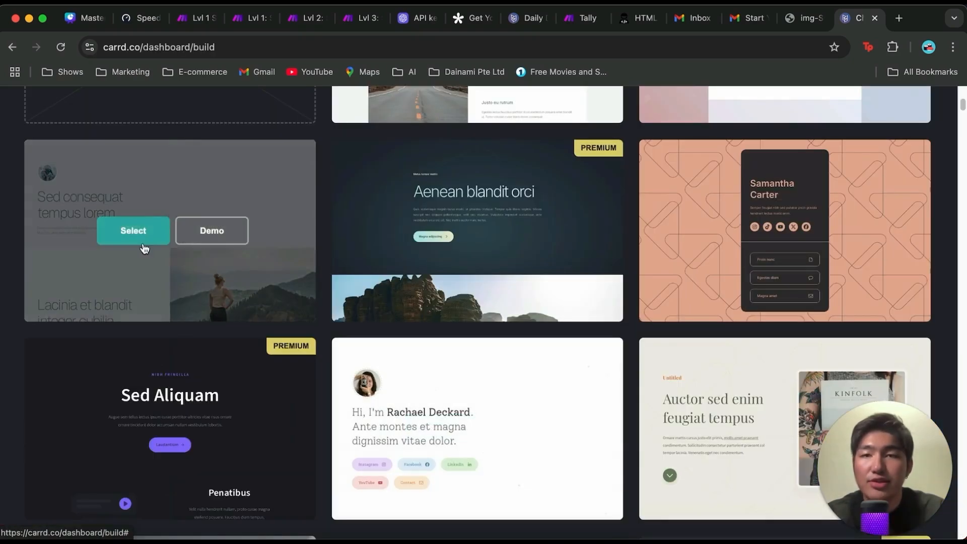
{"action": "scroll", "coordinate": [636, 353], "scroll_direction": "up", "scroll_amount": 3}
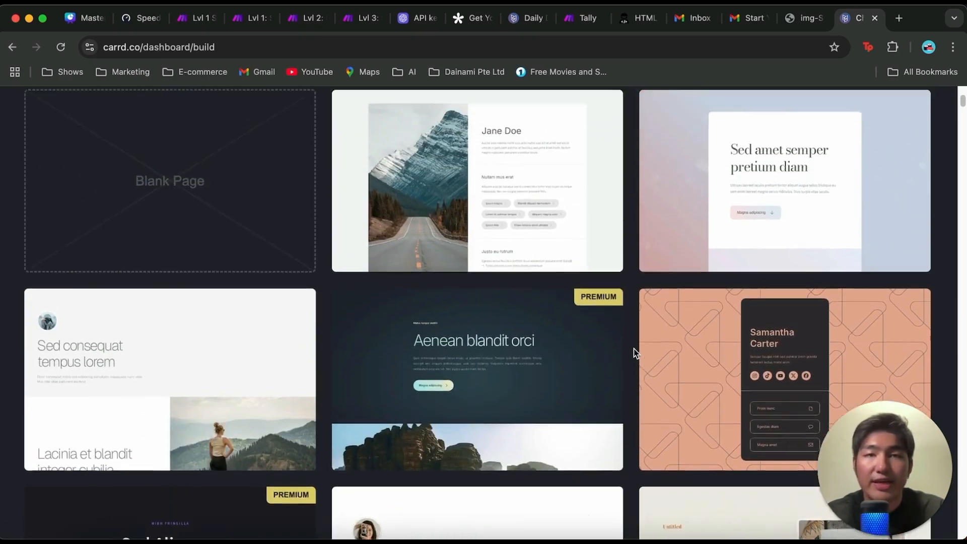
{"action": "scroll", "coordinate": [636, 352], "scroll_direction": "up", "scroll_amount": 7}
{"action": "scroll", "coordinate": [582, 282], "scroll_direction": "down", "scroll_amount": 1}
{"action": "scroll", "coordinate": [582, 282], "scroll_direction": "down", "scroll_amount": 1}
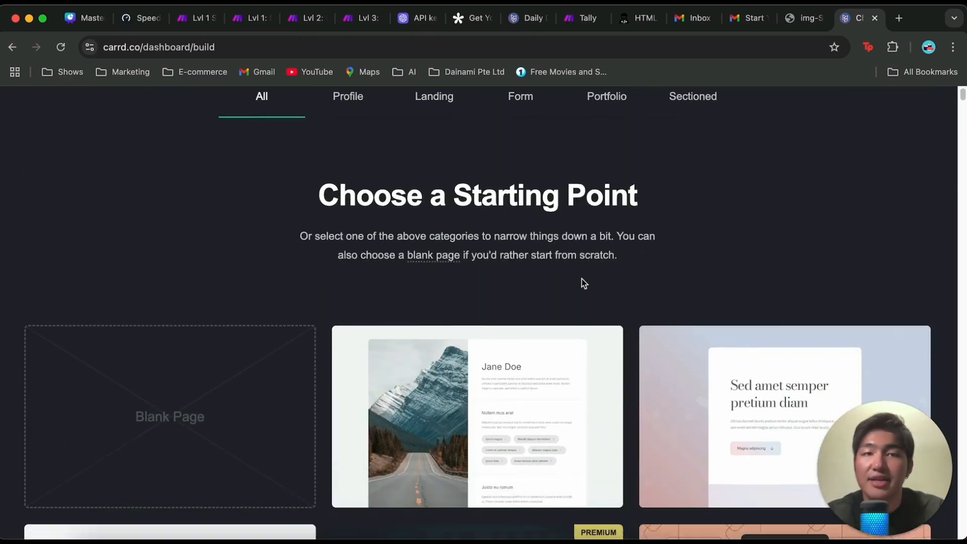
Step: Start a new site from the "Sed amet semper pretium diam" template
{"action": "scroll", "coordinate": [577, 272], "scroll_direction": "down", "scroll_amount": 2}
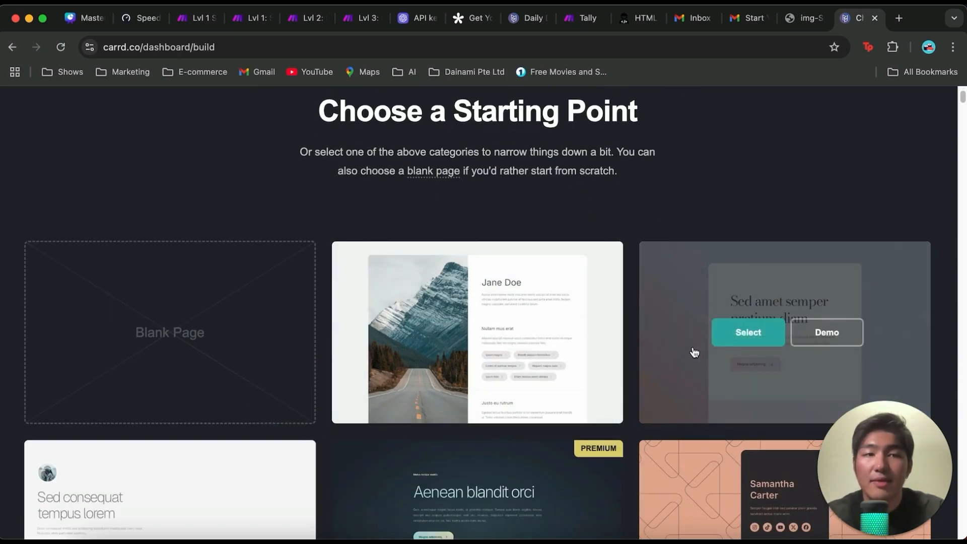
{"action": "scroll", "coordinate": [678, 347], "scroll_direction": "down", "scroll_amount": 2}
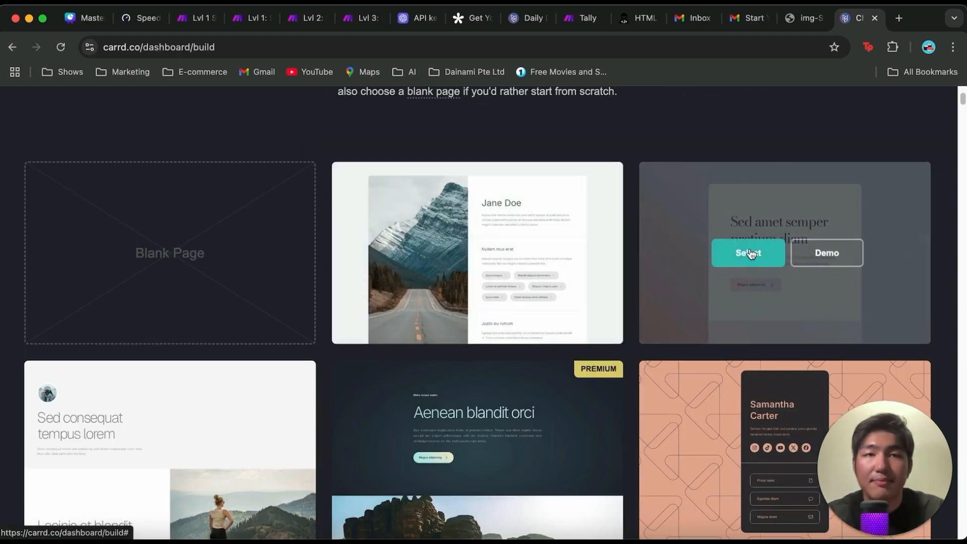
{"action": "left_click", "coordinate": [746, 265]}
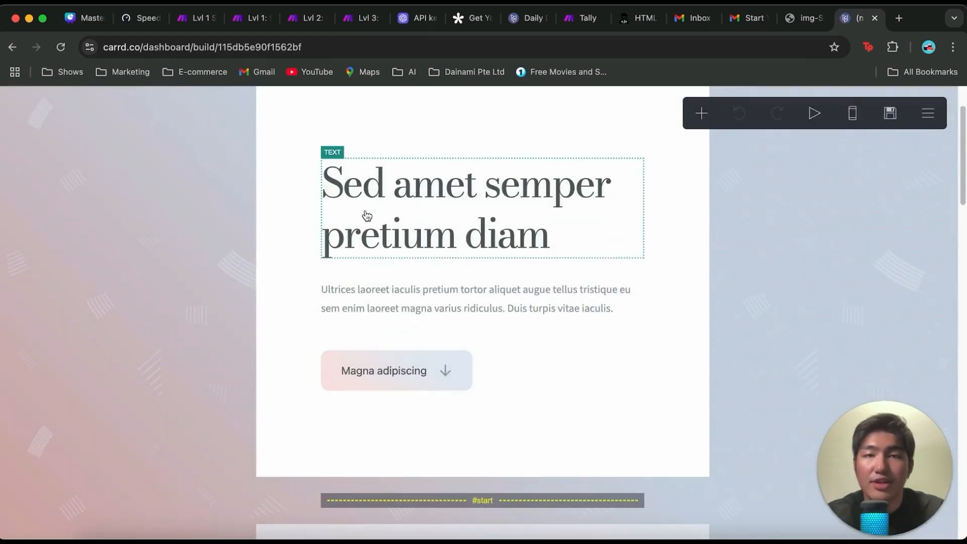
Step: Look over the template's editable title, paragraph and background elements
{"action": "left_click", "coordinate": [367, 215]}
{"action": "left_click", "coordinate": [428, 310]}
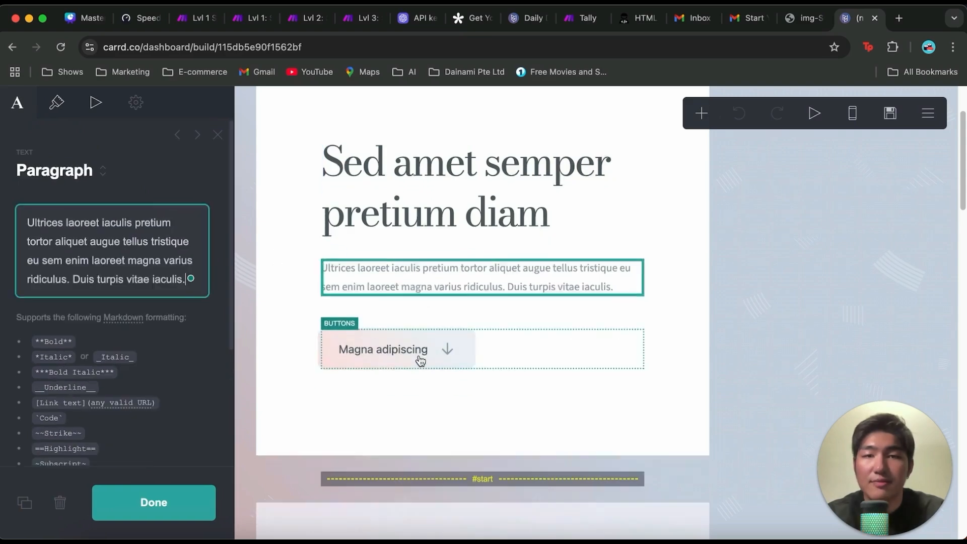
{"action": "scroll", "coordinate": [426, 342], "scroll_direction": "down", "scroll_amount": 2}
{"action": "scroll", "coordinate": [428, 326], "scroll_direction": "up", "scroll_amount": 4}
{"action": "left_click", "coordinate": [883, 134]}
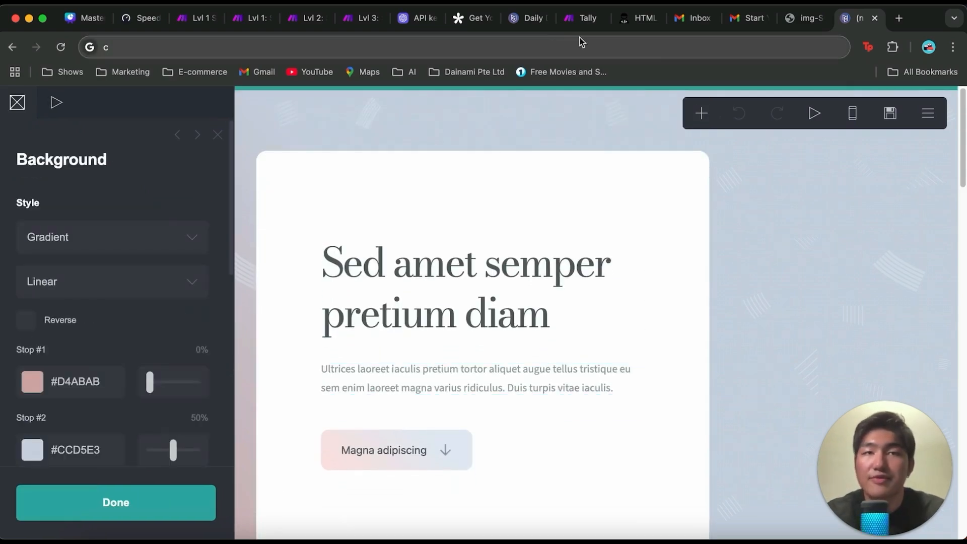
Step: Switch to the existing "Your Daily Dose of Inspiration!" page and review its title, paragraph and background settings
{"action": "left_click", "coordinate": [530, 20]}
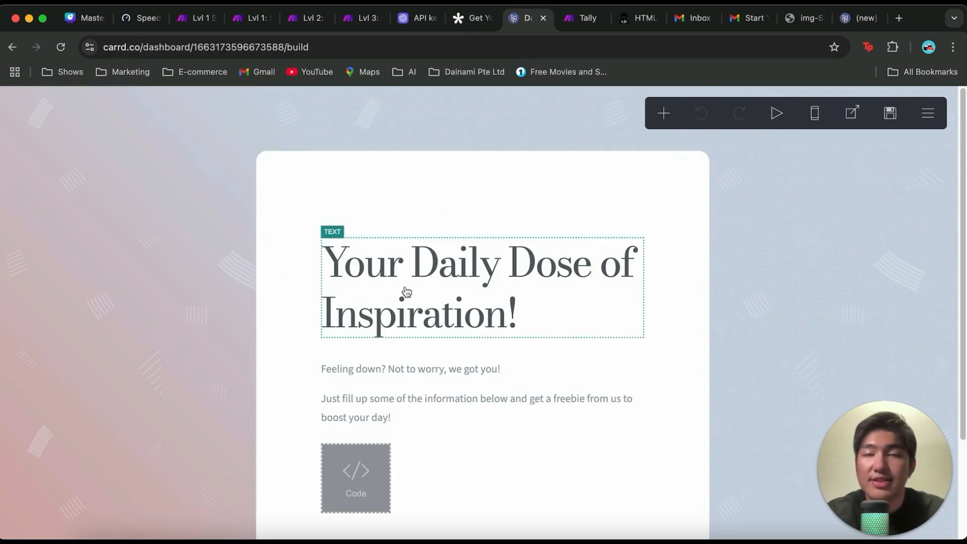
{"action": "scroll", "coordinate": [413, 328], "scroll_direction": "down", "scroll_amount": 5}
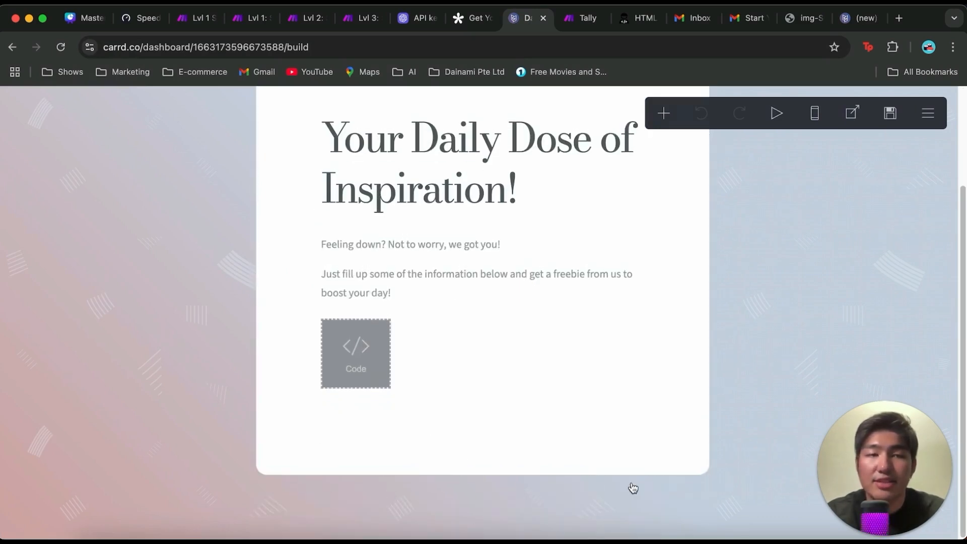
{"action": "scroll", "coordinate": [499, 513], "scroll_direction": "up", "scroll_amount": 3}
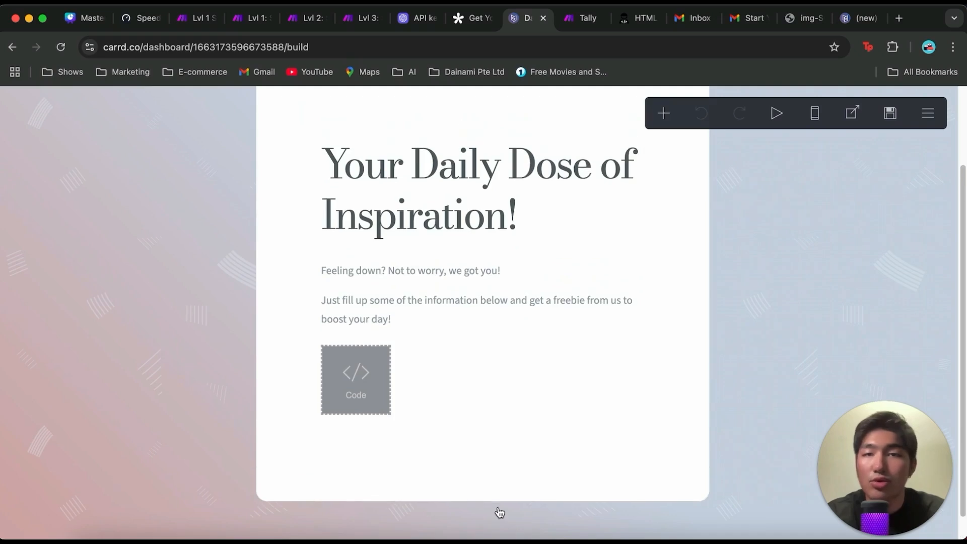
{"action": "left_click", "coordinate": [478, 233]}
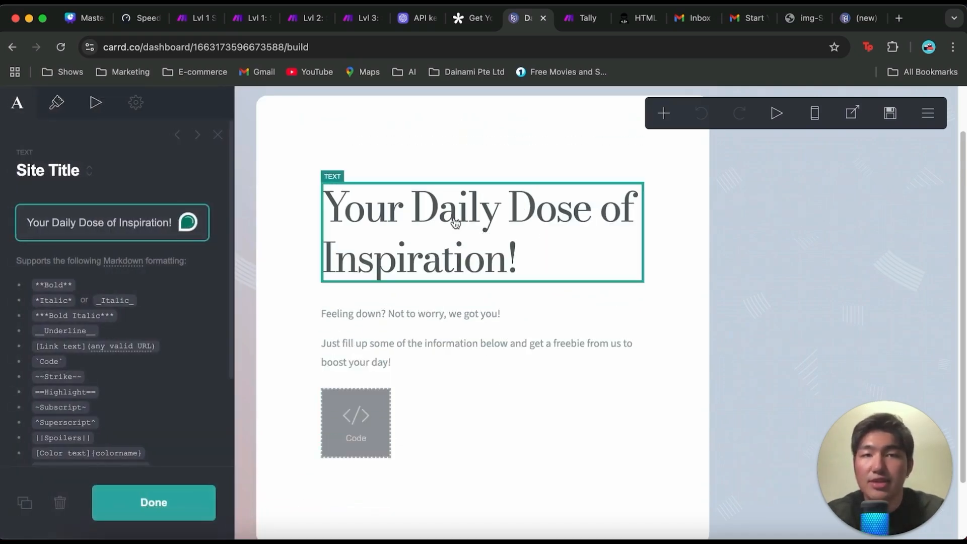
{"action": "left_click", "coordinate": [657, 259]}
{"action": "left_click", "coordinate": [415, 325]}
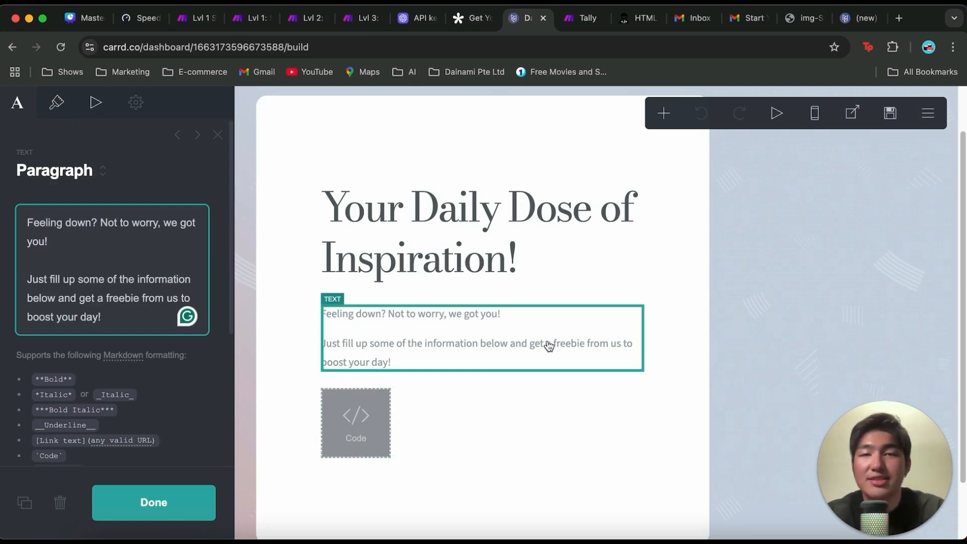
{"action": "left_click", "coordinate": [712, 324]}
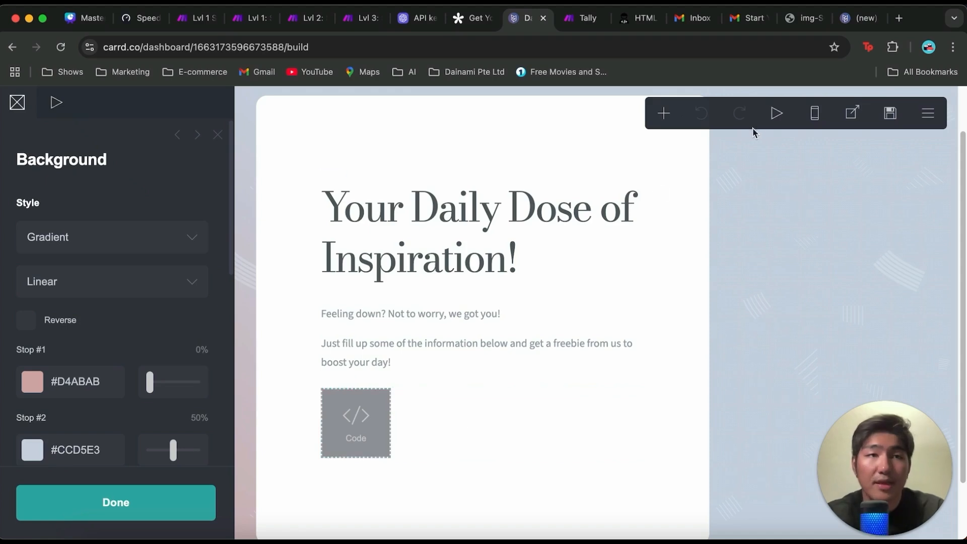
Step: Try adding an Embed element to the "Your Daily Dose of Inspiration!" page
{"action": "left_click", "coordinate": [670, 120]}
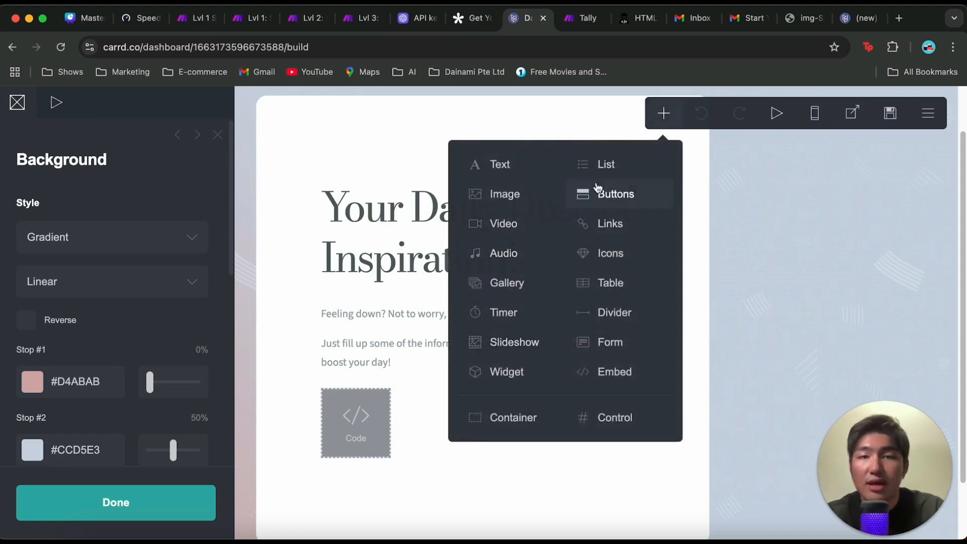
{"action": "left_click", "coordinate": [613, 373]}
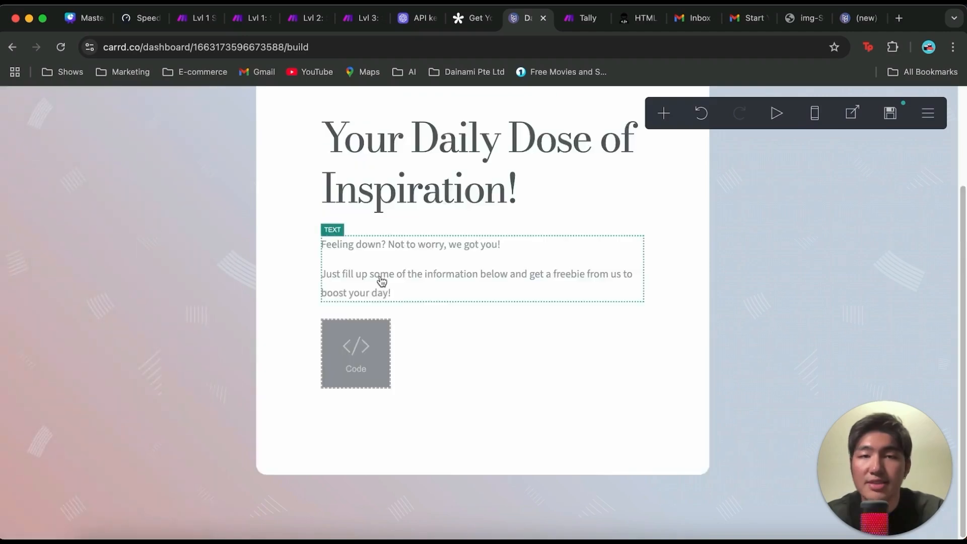
{"action": "scroll", "coordinate": [398, 275], "scroll_direction": "up", "scroll_amount": 3}
{"action": "scroll", "coordinate": [431, 240], "scroll_direction": "down", "scroll_amount": 2}
Step: Switch to the Tally form's sharing page, open the Standard embed and review its options and preview
{"action": "left_click", "coordinate": [471, 19]}
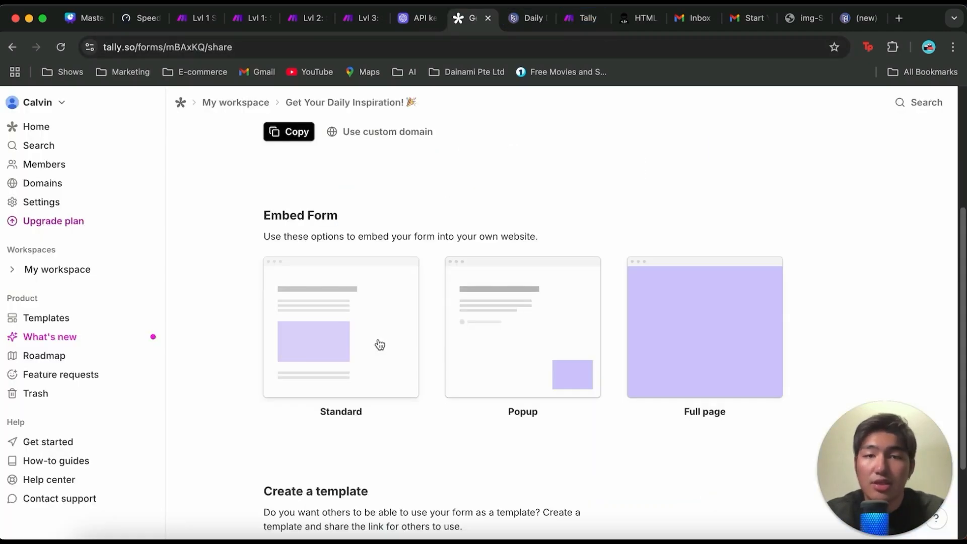
{"action": "left_click", "coordinate": [355, 330]}
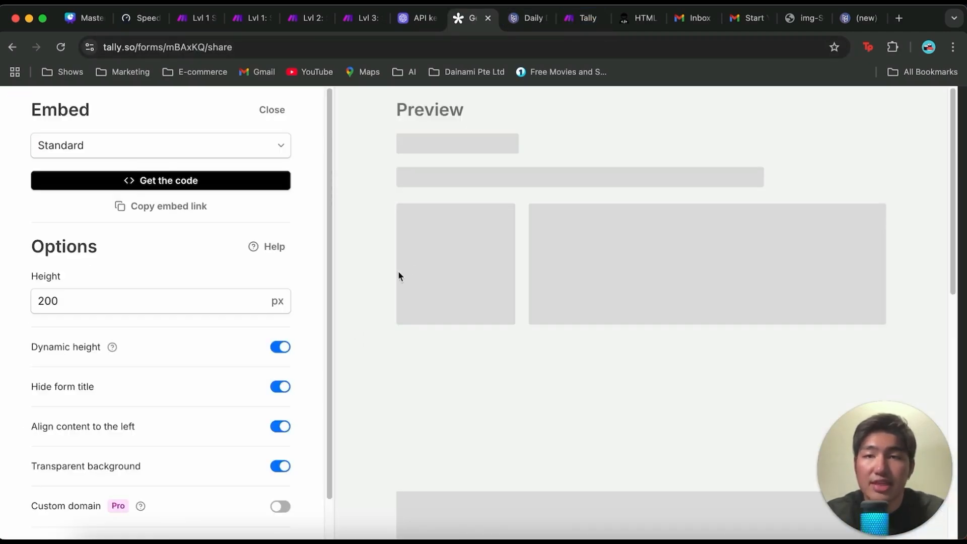
{"action": "scroll", "coordinate": [328, 298], "scroll_direction": "down", "scroll_amount": 1}
{"action": "scroll", "coordinate": [350, 341], "scroll_direction": "up", "scroll_amount": 4}
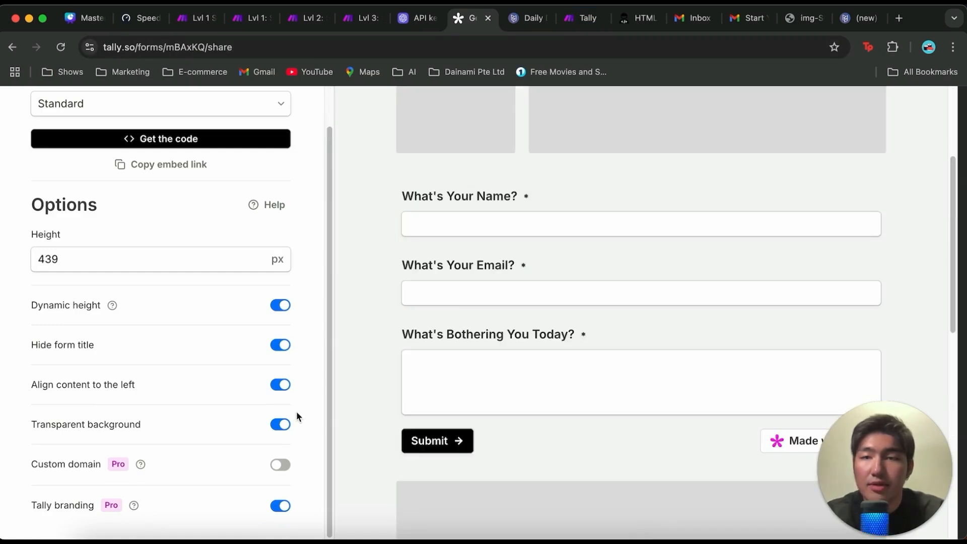
{"action": "scroll", "coordinate": [246, 399], "scroll_direction": "up", "scroll_amount": 1}
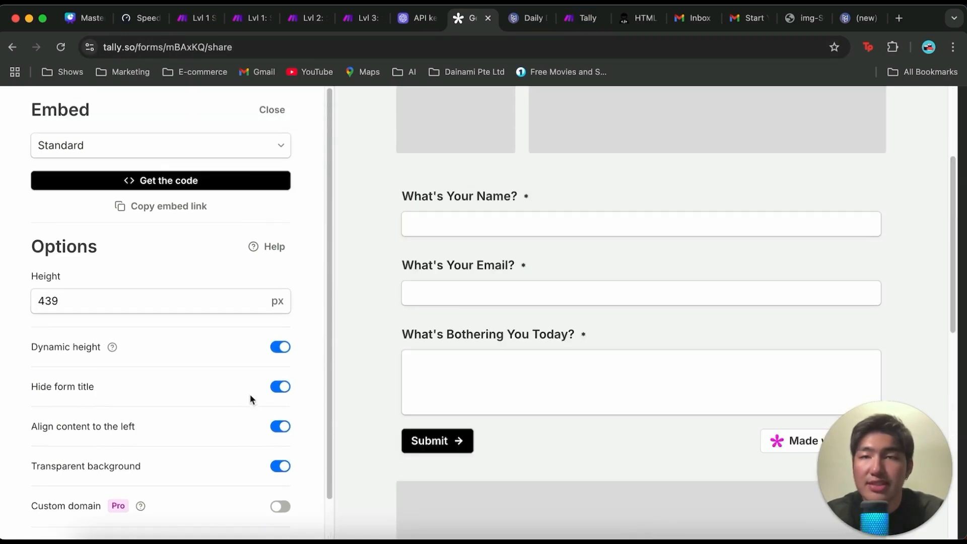
Step: Generate the Tally form's embed code and copy the HTML snippet
{"action": "left_click", "coordinate": [215, 185]}
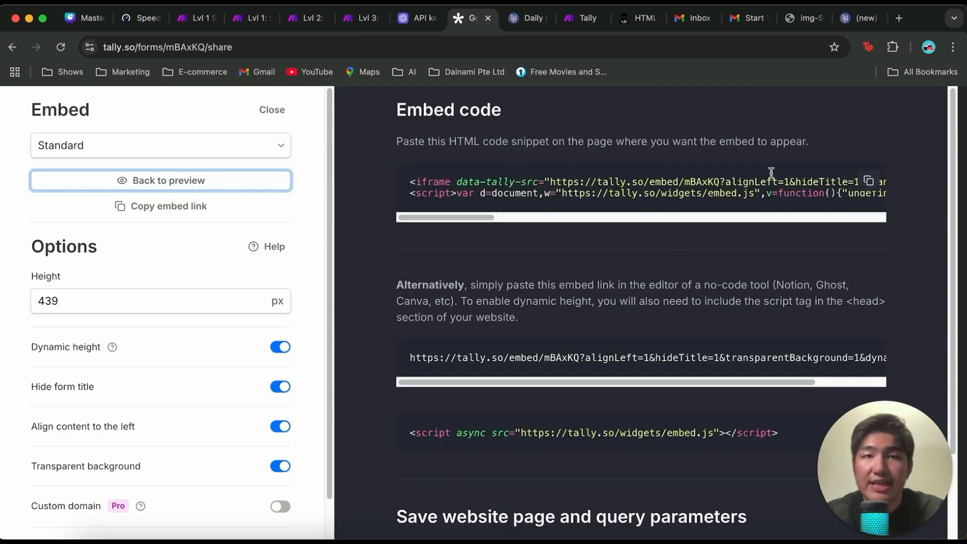
{"action": "left_click", "coordinate": [870, 183]}
{"action": "scroll", "coordinate": [707, 286], "scroll_direction": "down", "scroll_amount": 2}
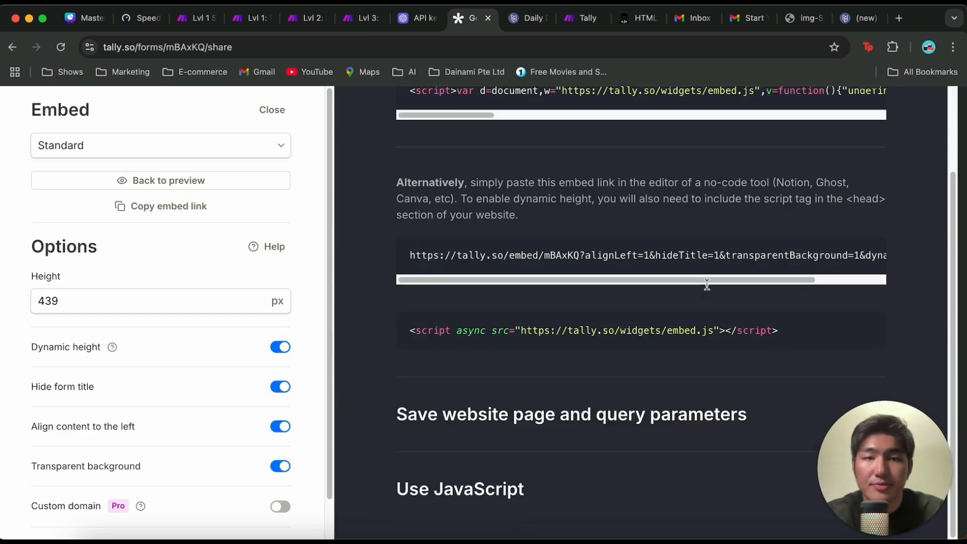
{"action": "scroll", "coordinate": [707, 285], "scroll_direction": "up", "scroll_amount": 2}
Step: Switch back to the Carrd page and review the Tally embed code in the code element below the paragraph
{"action": "left_click", "coordinate": [525, 24]}
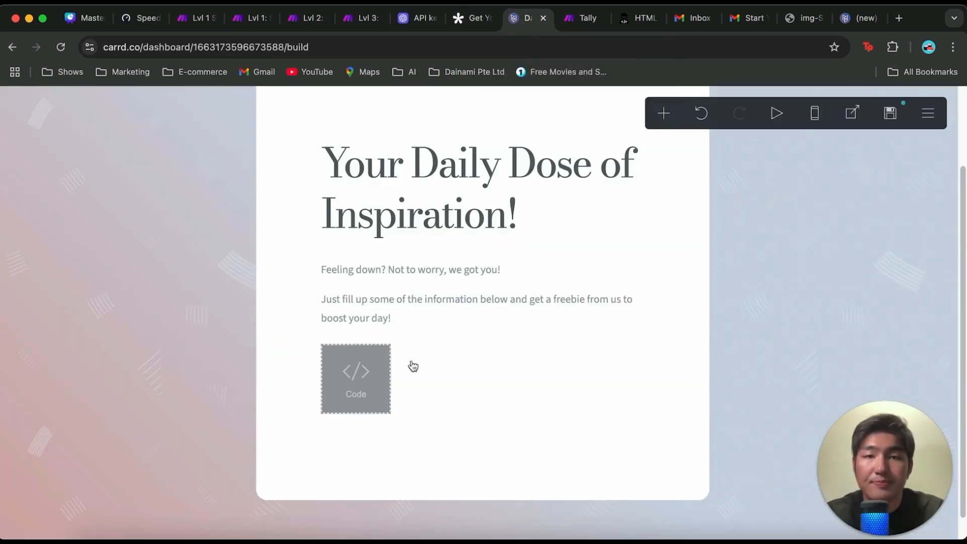
{"action": "left_click", "coordinate": [339, 382]}
{"action": "scroll", "coordinate": [115, 373], "scroll_direction": "down", "scroll_amount": 6}
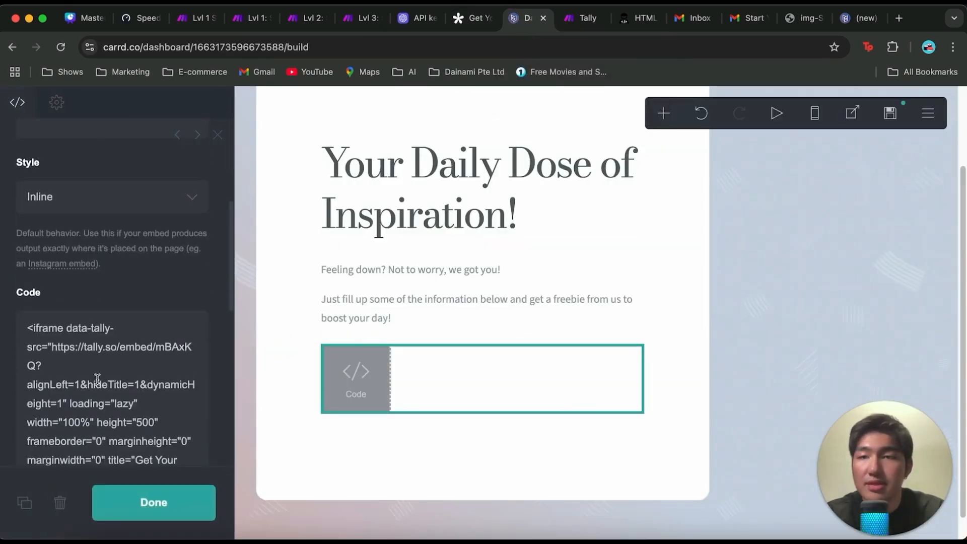
{"action": "left_click_drag", "start_coordinate": [30, 216], "coordinate": [137, 469]}
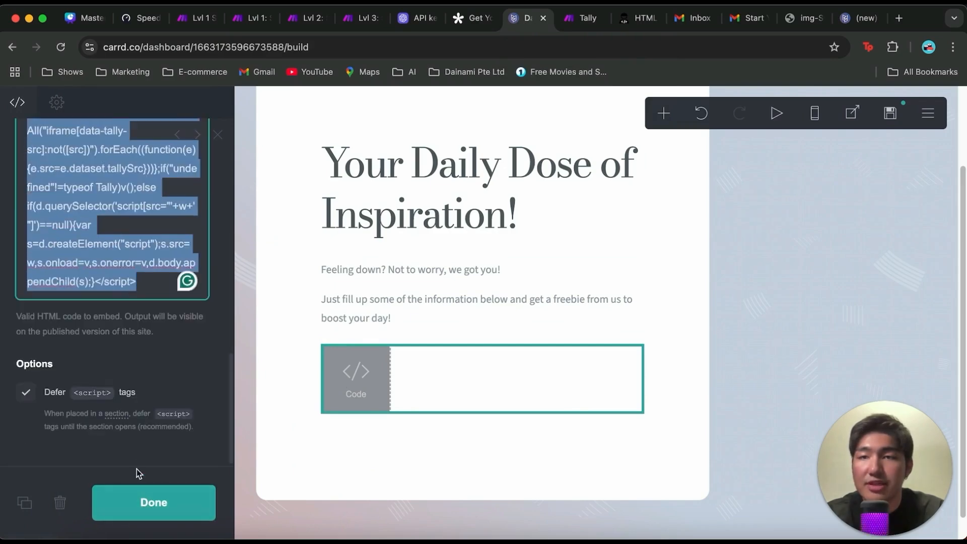
{"action": "left_click", "coordinate": [140, 346]}
{"action": "scroll", "coordinate": [101, 417], "scroll_direction": "up", "scroll_amount": 5}
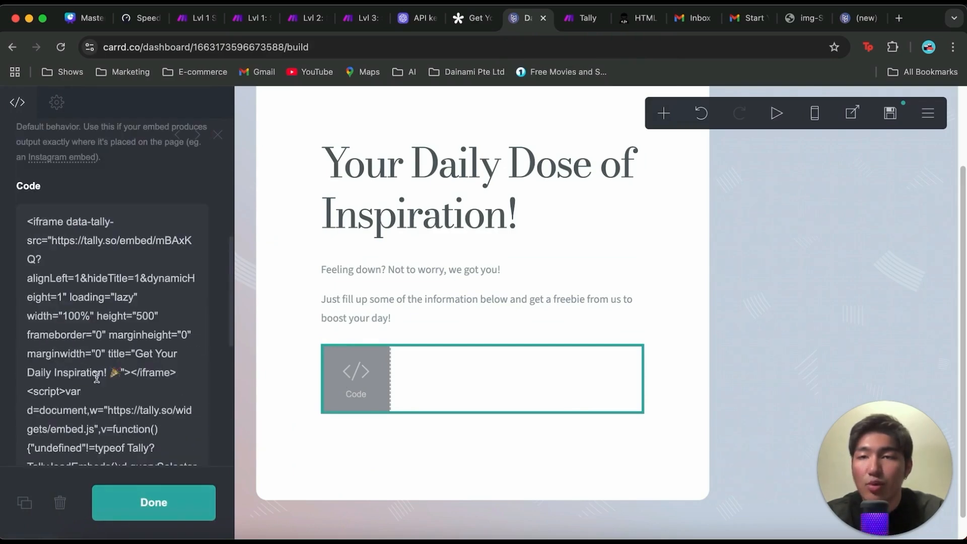
{"action": "left_click", "coordinate": [151, 503]}
Step: Publish the site's changes to the dailydoseofinspiration.carrd.co URL
{"action": "left_click", "coordinate": [890, 112]}
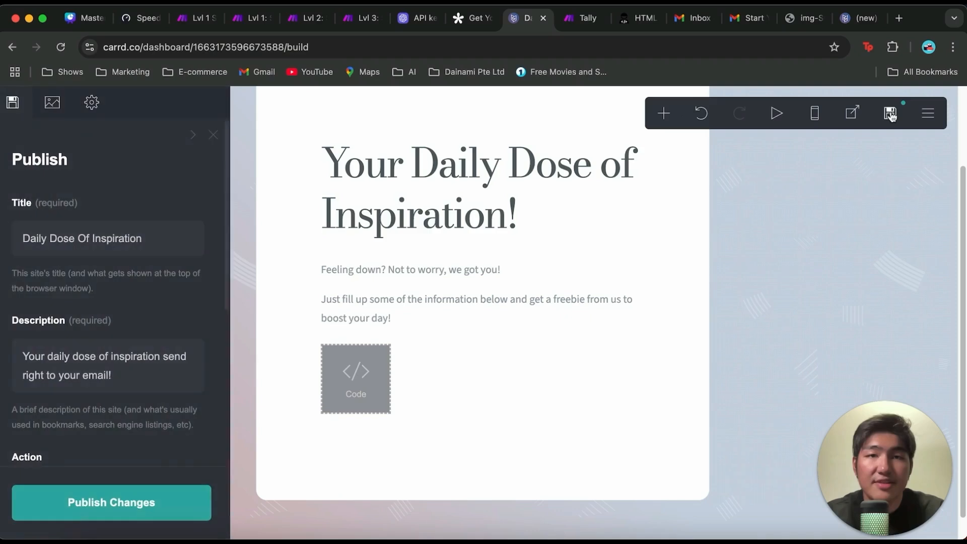
{"action": "scroll", "coordinate": [130, 277], "scroll_direction": "down", "scroll_amount": 5}
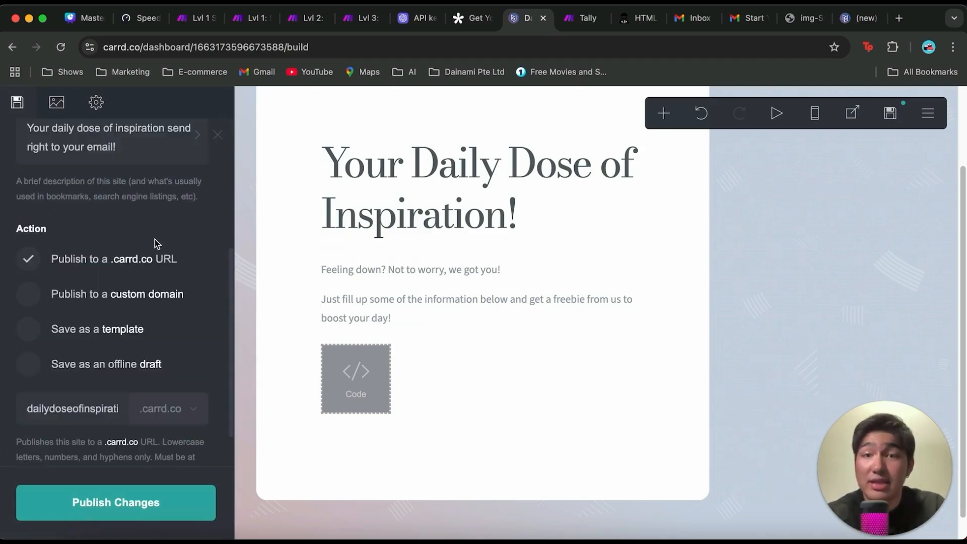
{"action": "left_click", "coordinate": [103, 409]}
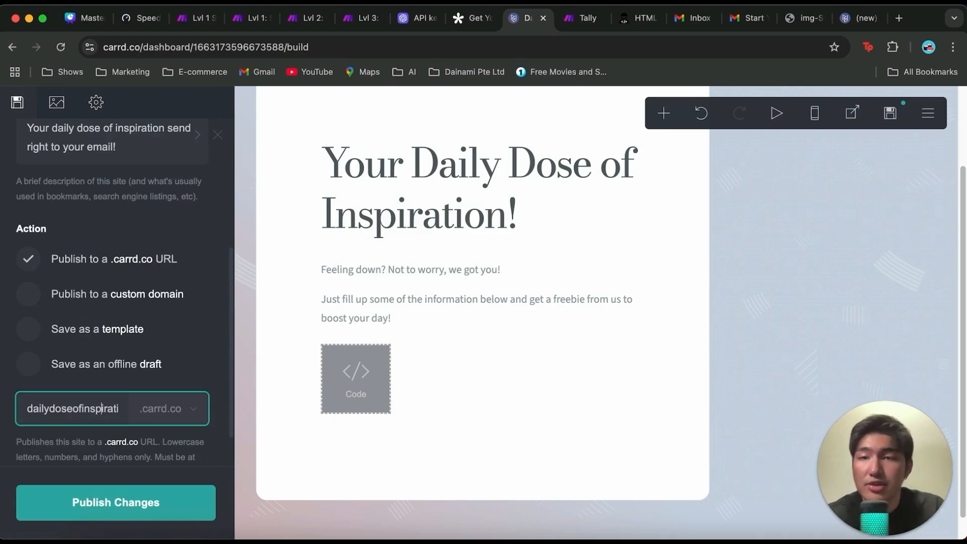
{"action": "key", "text": "Right"}
{"action": "key", "text": "Right"}
{"action": "key", "text": "Right"}
{"action": "key", "text": "Right"}
{"action": "key", "text": "Right"}
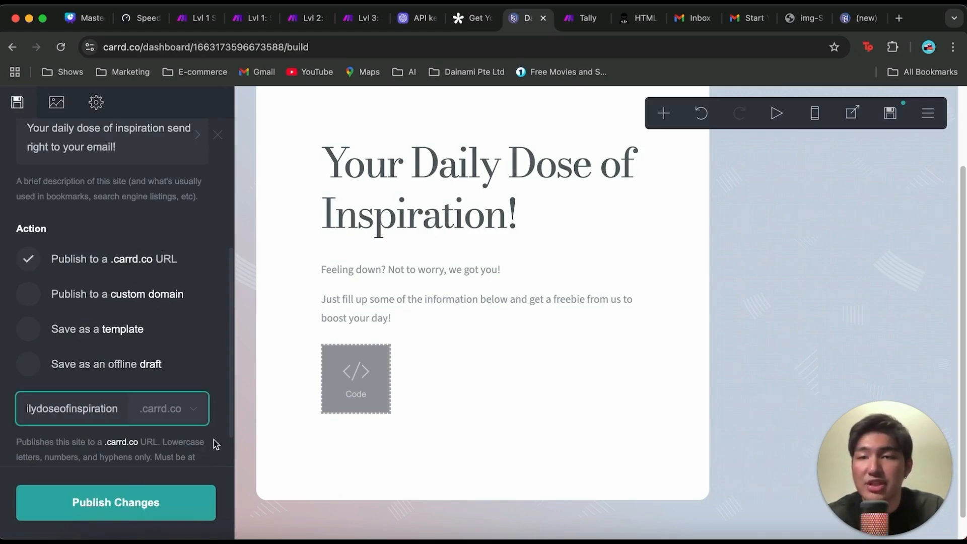
{"action": "left_click", "coordinate": [147, 504]}
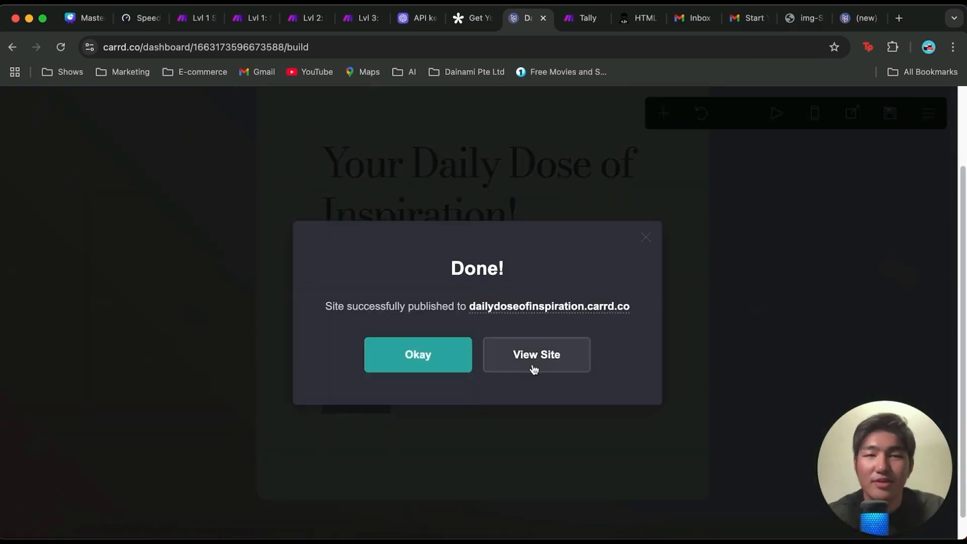
Step: Open the published landing page and look through its text and embedded form
{"action": "left_click", "coordinate": [534, 369]}
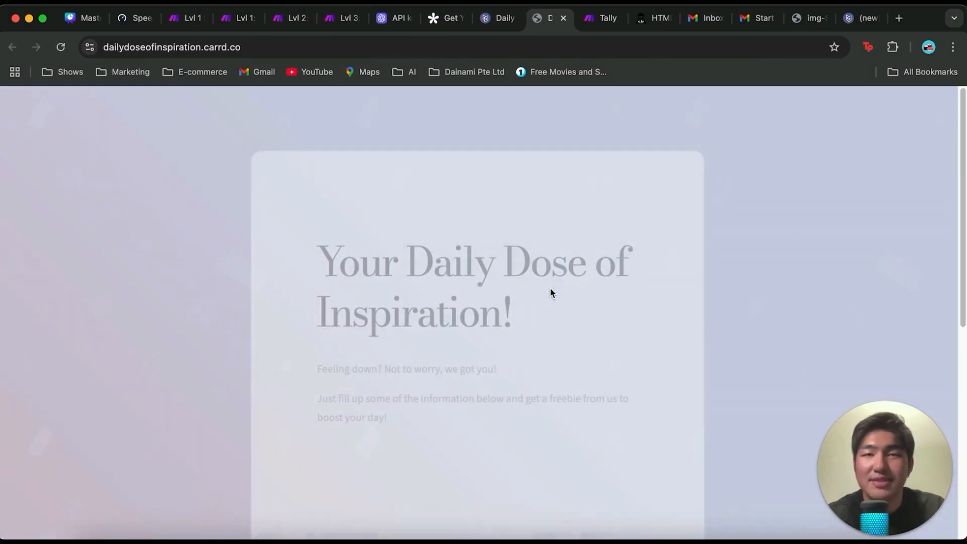
{"action": "scroll", "coordinate": [371, 181], "scroll_direction": "down", "scroll_amount": 2}
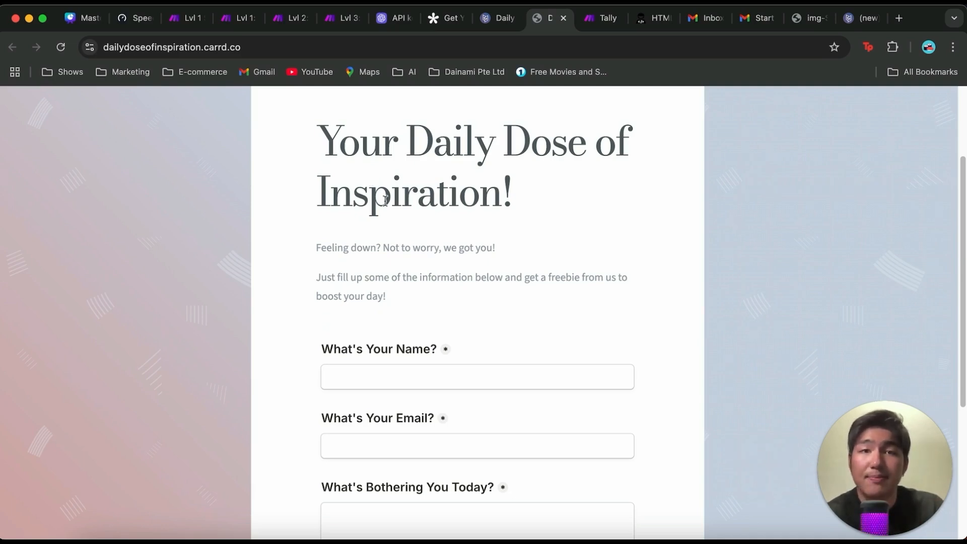
{"action": "scroll", "coordinate": [385, 200], "scroll_direction": "up", "scroll_amount": 2}
{"action": "scroll", "coordinate": [384, 201], "scroll_direction": "down", "scroll_amount": 3}
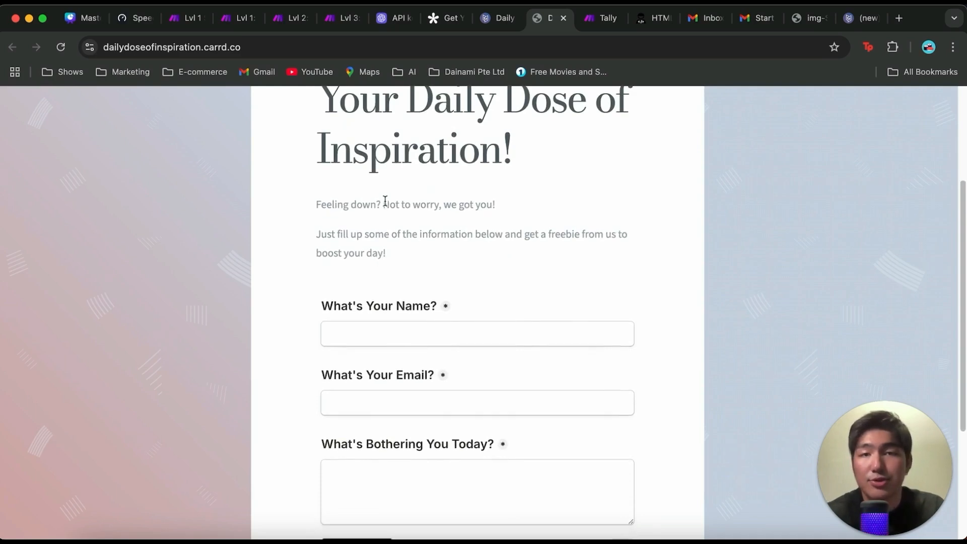
{"action": "scroll", "coordinate": [385, 201], "scroll_direction": "down", "scroll_amount": 4}
Step: Fill in the embedded form with the sender's name, email and "I am feeling down from work today.", and submit it
{"action": "left_click", "coordinate": [495, 141]}
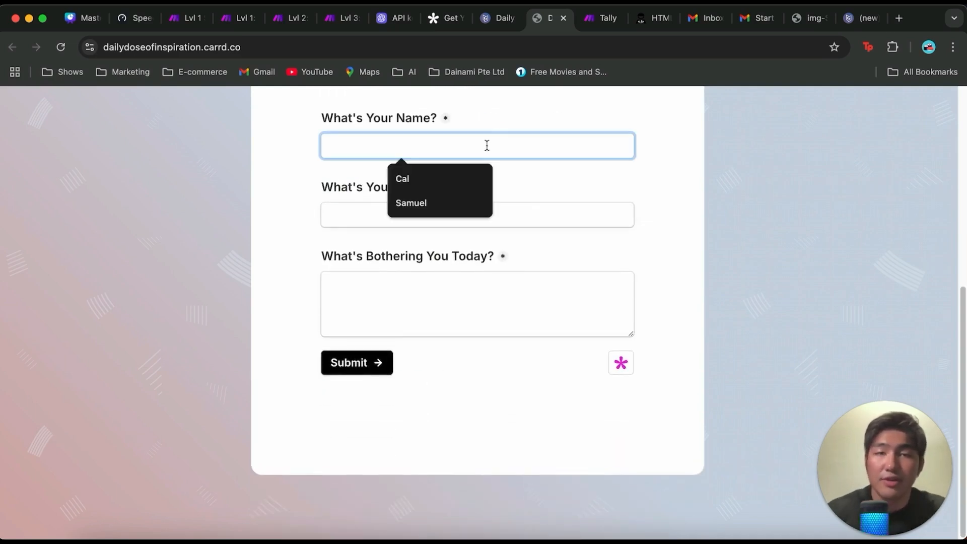
{"action": "left_click", "coordinate": [459, 171]}
{"action": "left_click", "coordinate": [457, 216]}
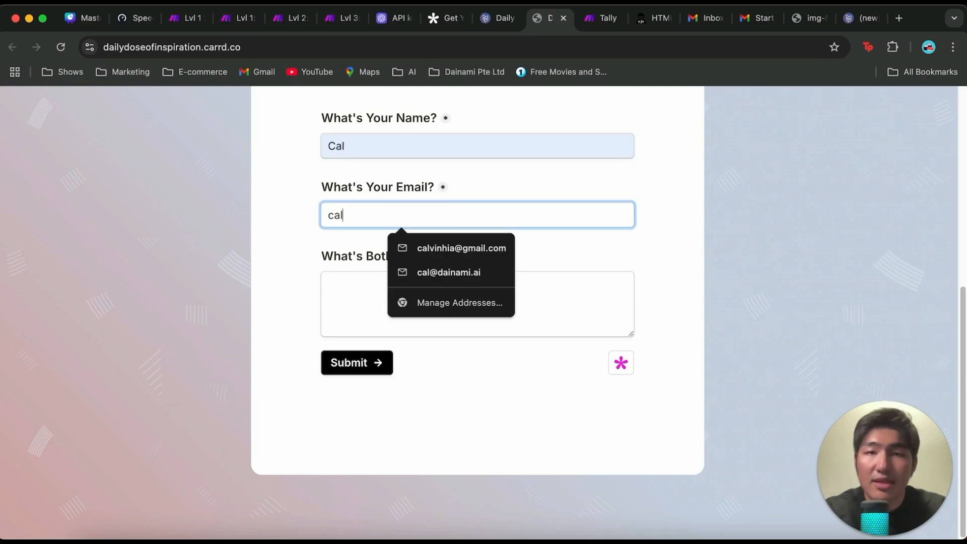
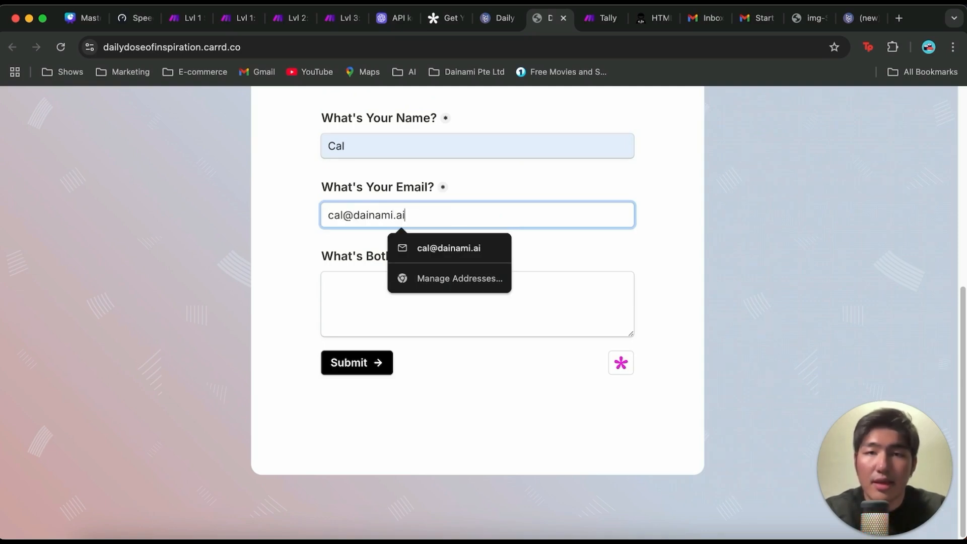
{"action": "left_click", "coordinate": [348, 299]}
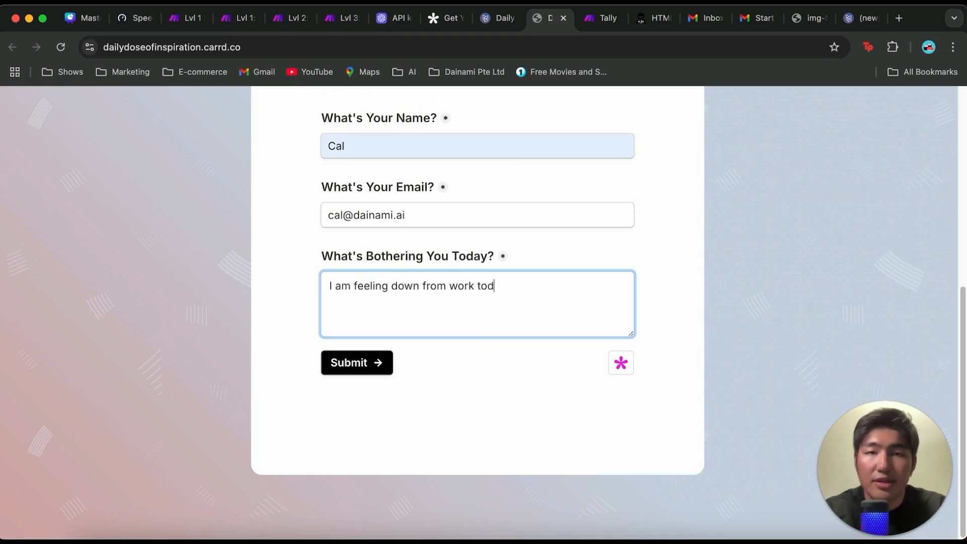
{"action": "left_click", "coordinate": [355, 363]}
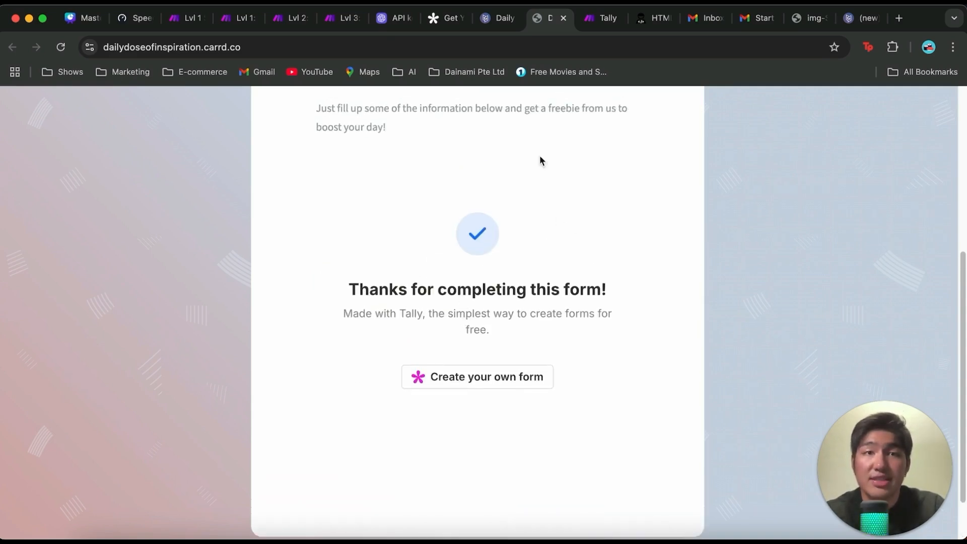
Step: Switch to Tally, leave the embed settings and review the newest response in the Get Your Daily Inspiration! form's summary
{"action": "left_click", "coordinate": [447, 18]}
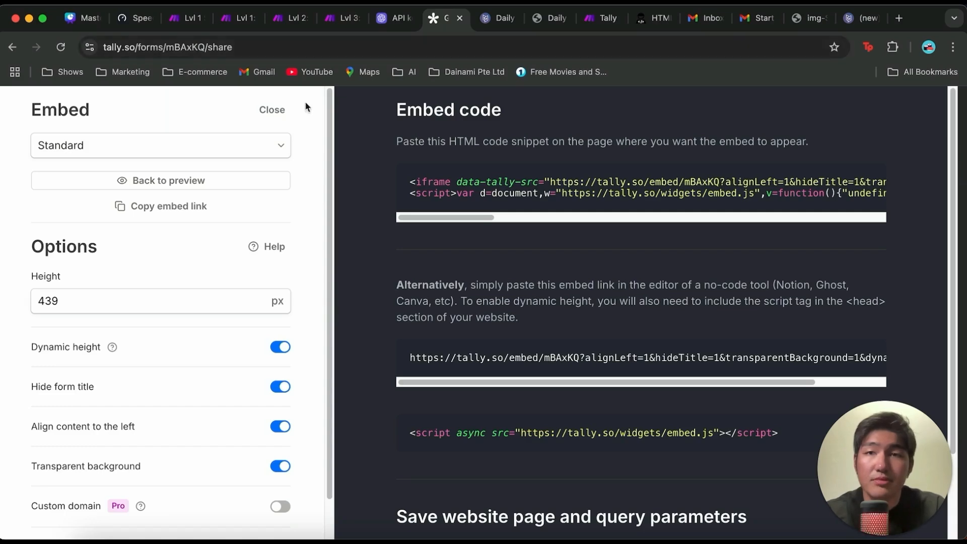
{"action": "left_click", "coordinate": [272, 110]}
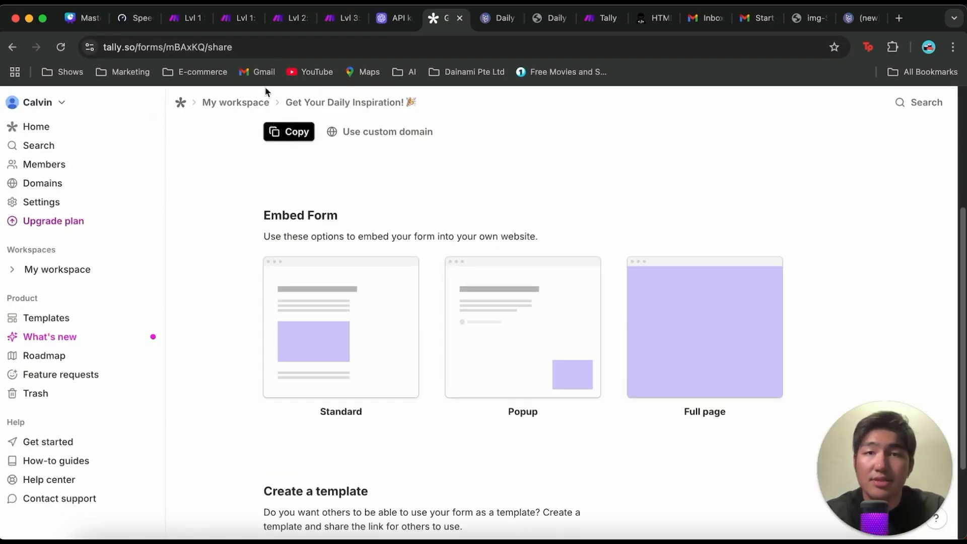
{"action": "left_click", "coordinate": [327, 104]}
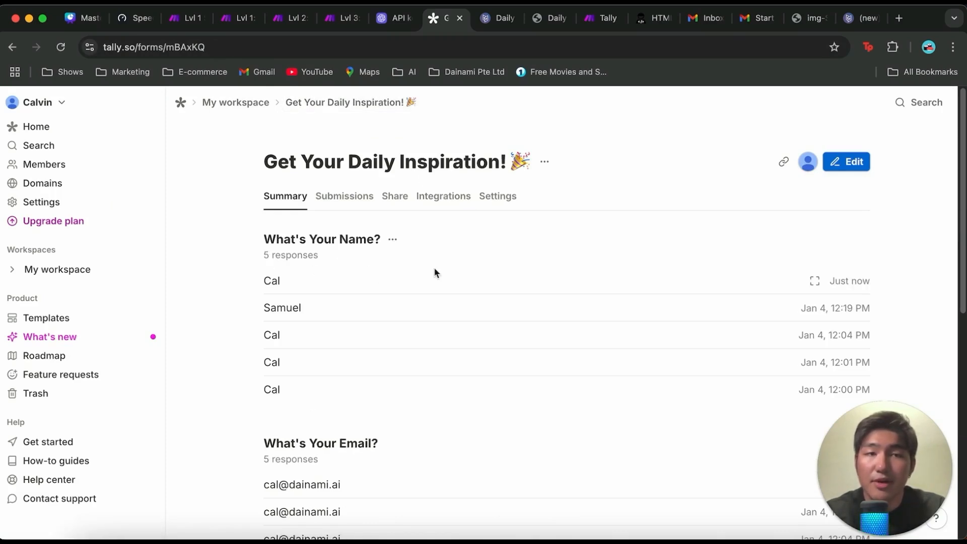
{"action": "left_click", "coordinate": [816, 281]}
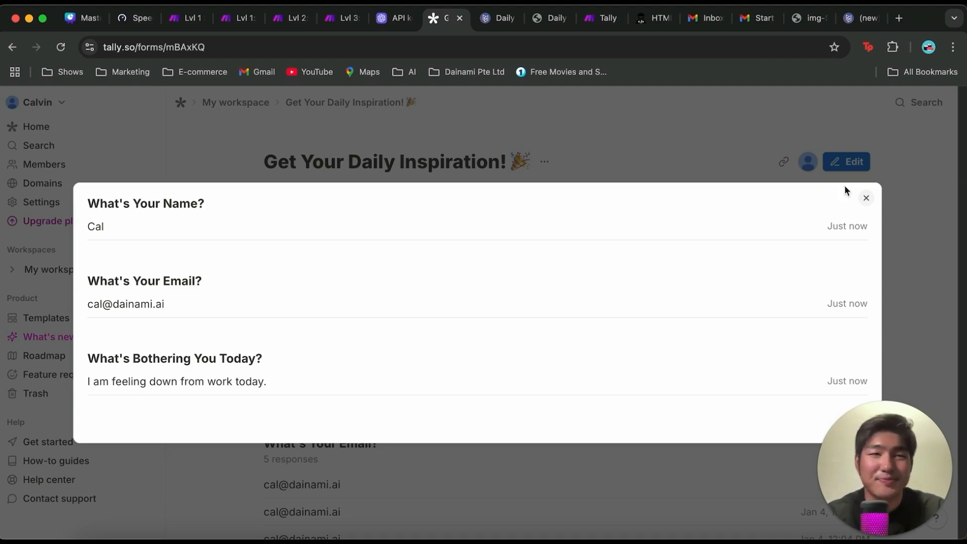
{"action": "left_click", "coordinate": [867, 198]}
Step: Switch to the Lvl 1 Send Email scenario in Make and delete the Inspirational Writer module despite its references
{"action": "left_click", "coordinate": [190, 19]}
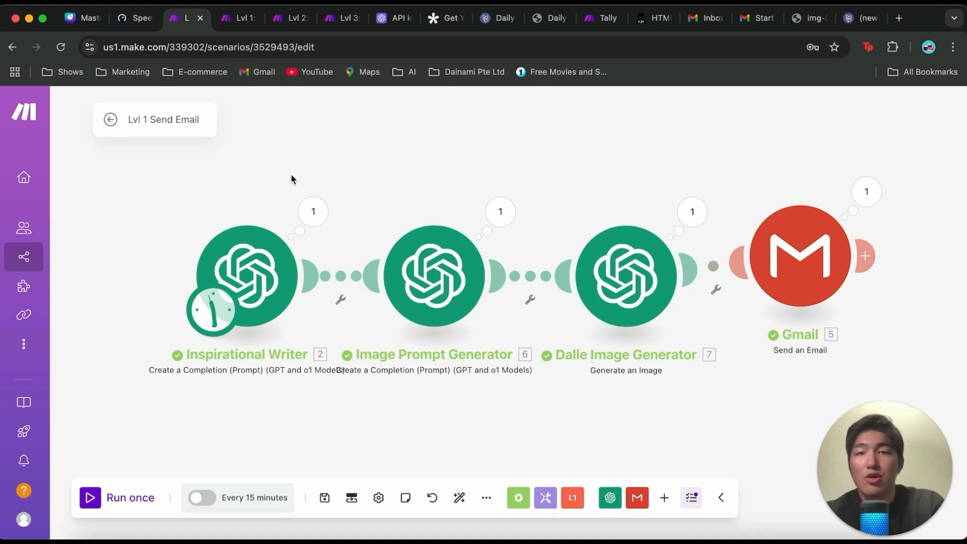
{"action": "left_click", "coordinate": [333, 283]}
{"action": "left_click_drag", "start_coordinate": [275, 283], "coordinate": [226, 282]}
{"action": "right_click", "coordinate": [226, 283]}
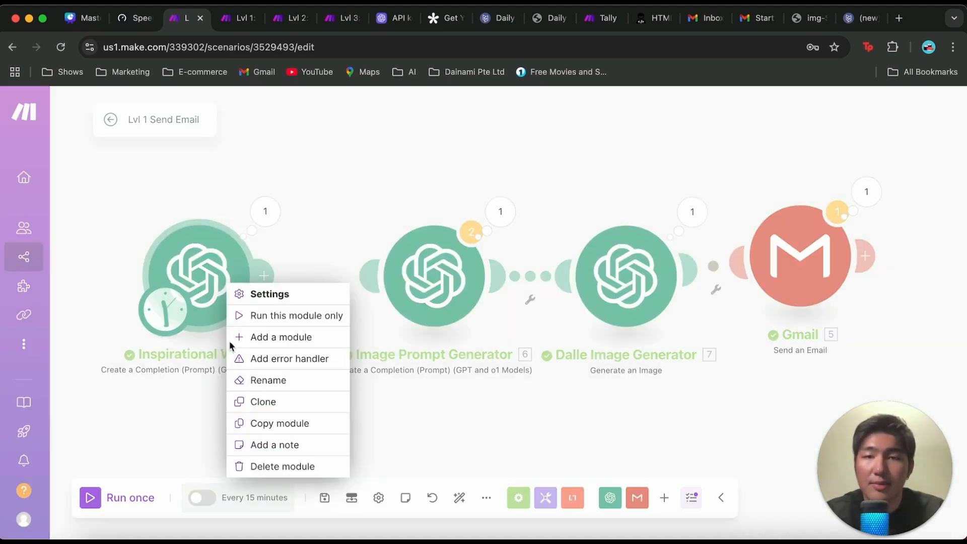
{"action": "left_click", "coordinate": [283, 464]}
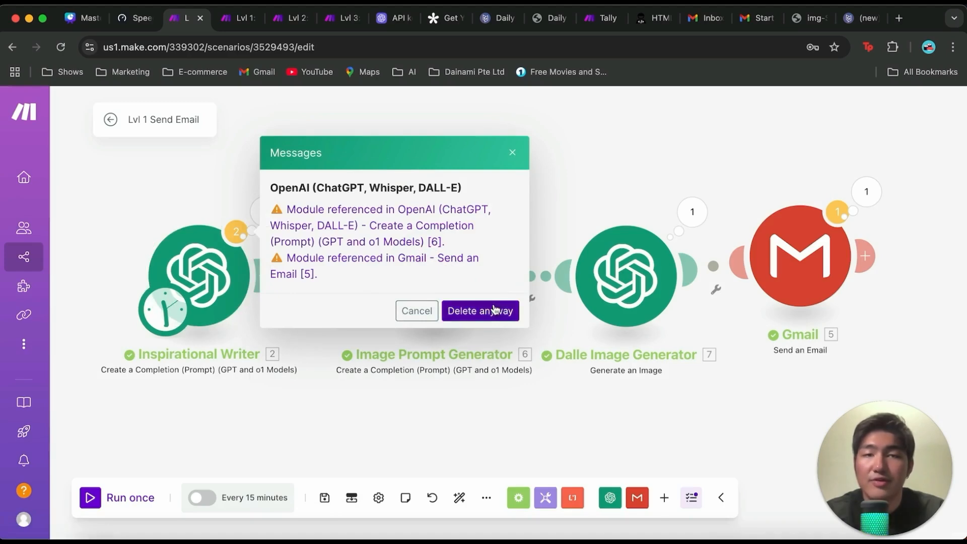
{"action": "left_click", "coordinate": [457, 313]}
Step: Set the scenario's empty first module to the Tally Watch New Responses trigger
{"action": "left_click", "coordinate": [198, 274]}
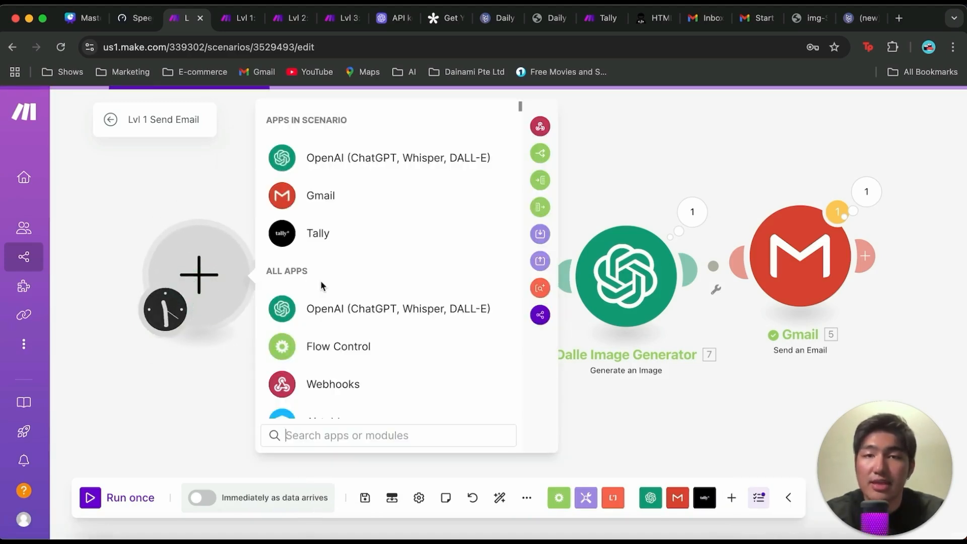
{"action": "left_click", "coordinate": [327, 232]}
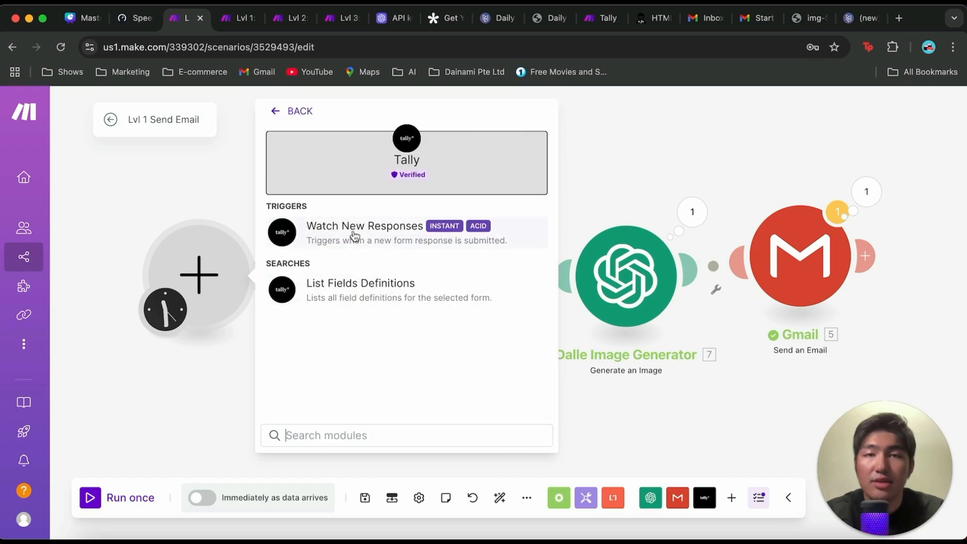
{"action": "left_click", "coordinate": [353, 232]}
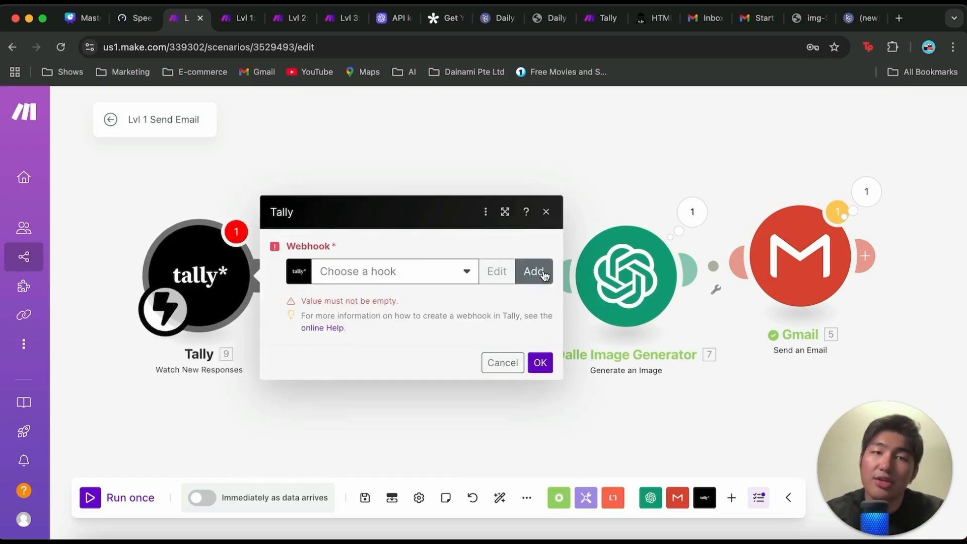
Step: Create a webhook named Daily Inspiration for the Get Your Daily Inspiration! form and save it in the Tally trigger
{"action": "left_click", "coordinate": [543, 273]}
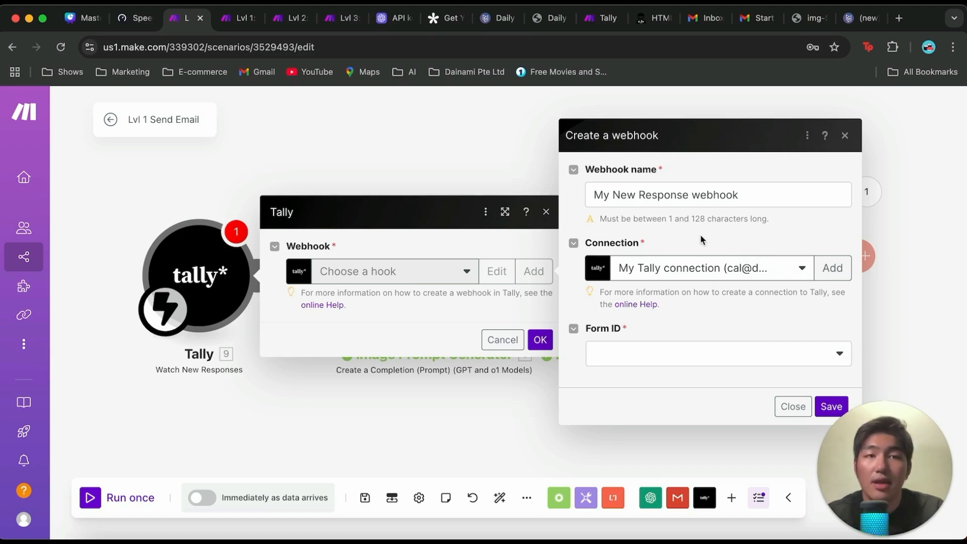
{"action": "left_click", "coordinate": [646, 358]}
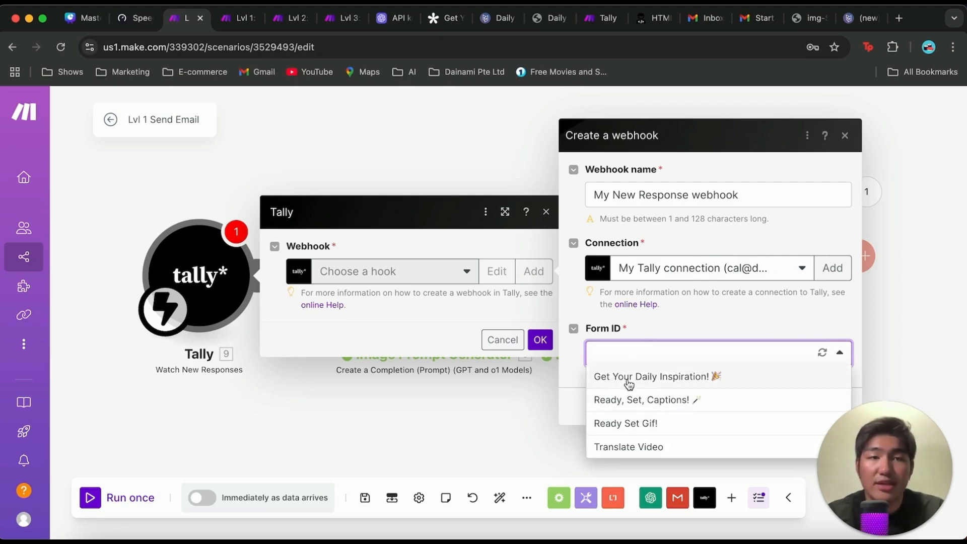
{"action": "left_click", "coordinate": [682, 382]}
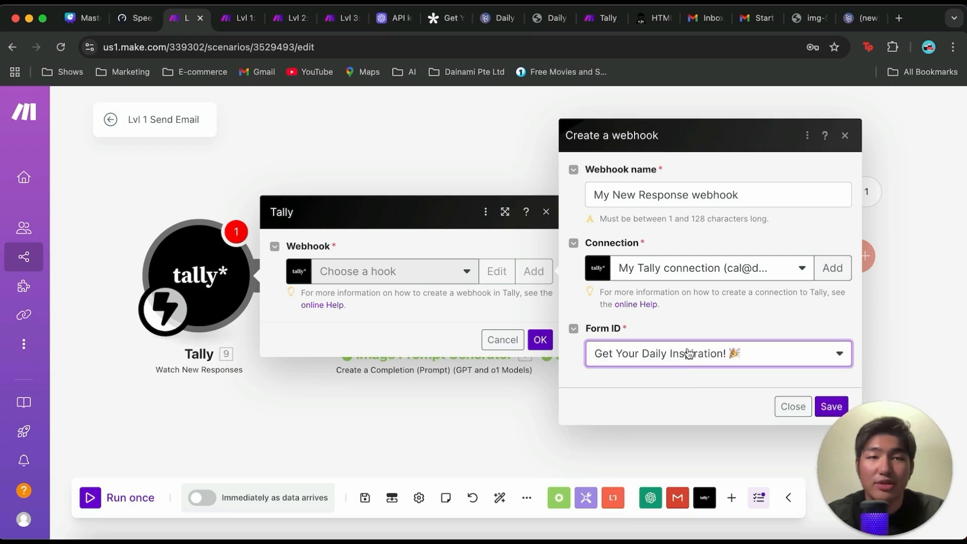
{"action": "triple_click", "coordinate": [672, 194]}
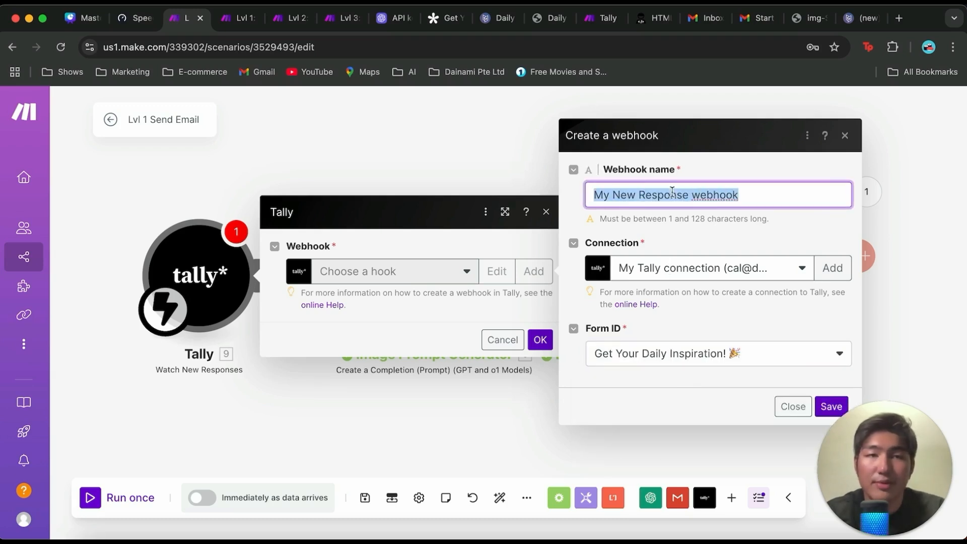
{"action": "type", "text": "Daily Inspir"}
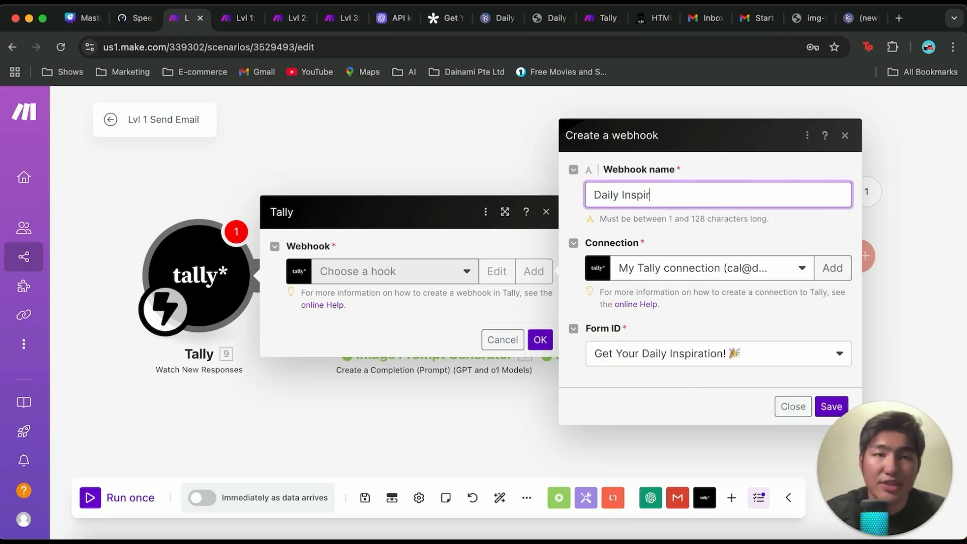
{"action": "type", "text": "ation"}
{"action": "left_click", "coordinate": [831, 405]}
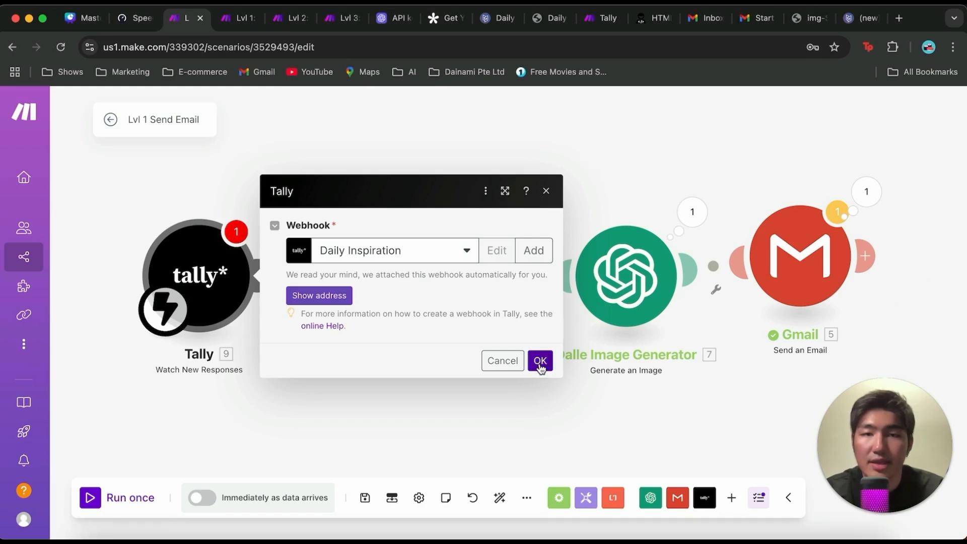
{"action": "left_click", "coordinate": [540, 361]}
Step: Move the Image Prompt Generator module up and away from the Tally trigger, and run the scenario once
{"action": "left_click_drag", "start_coordinate": [446, 275], "coordinate": [517, 172]}
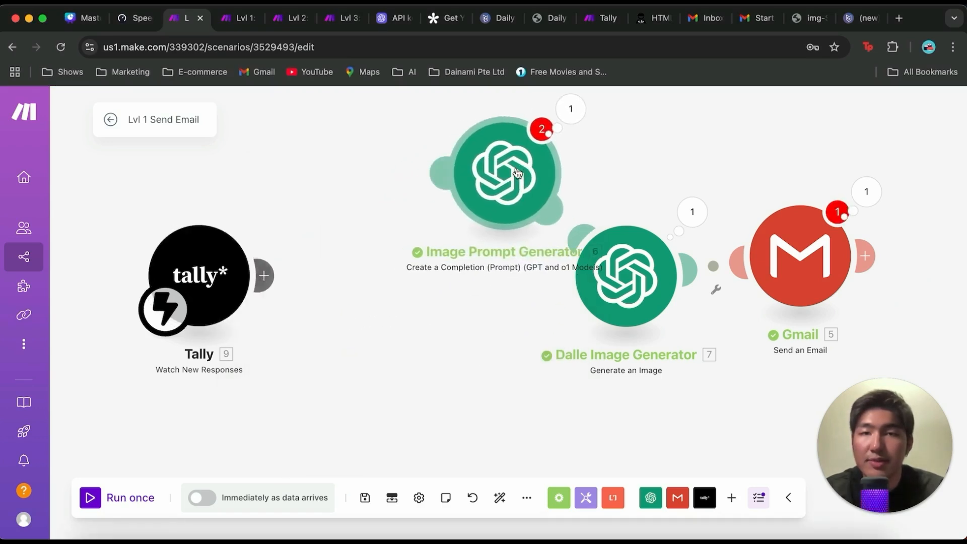
{"action": "left_click", "coordinate": [100, 498]}
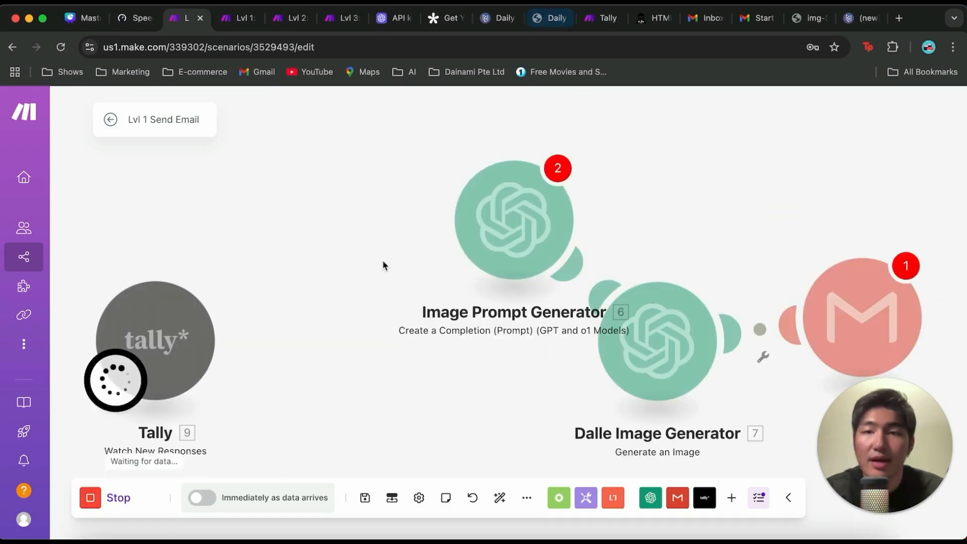
Step: Reload the published landing page and enter the sender's name and email address in the embedded form
{"action": "left_click", "coordinate": [551, 19]}
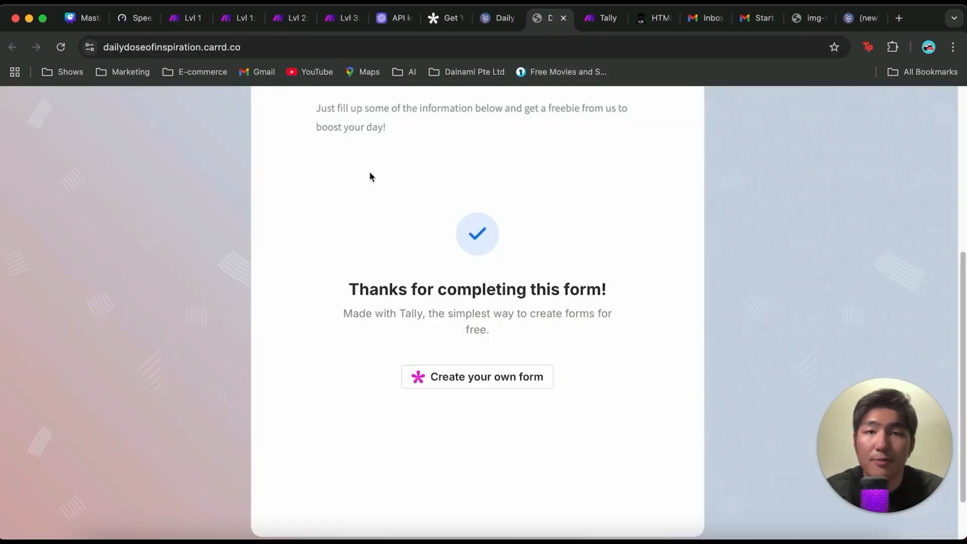
{"action": "left_click", "coordinate": [434, 55]}
{"action": "key", "text": "Return"}
{"action": "left_click", "coordinate": [453, 202]}
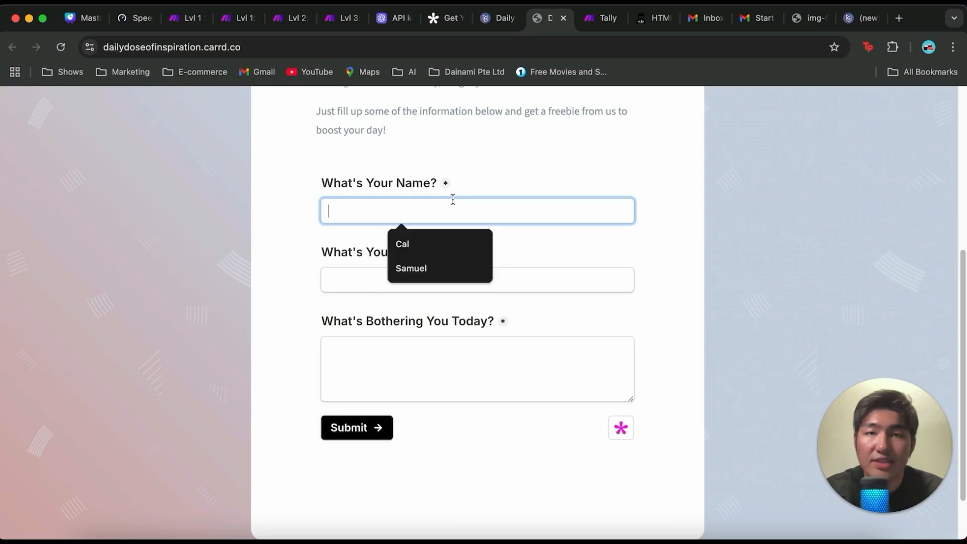
{"action": "type", "text": "c"}
{"action": "left_click", "coordinate": [412, 242]}
{"action": "left_click", "coordinate": [426, 277]}
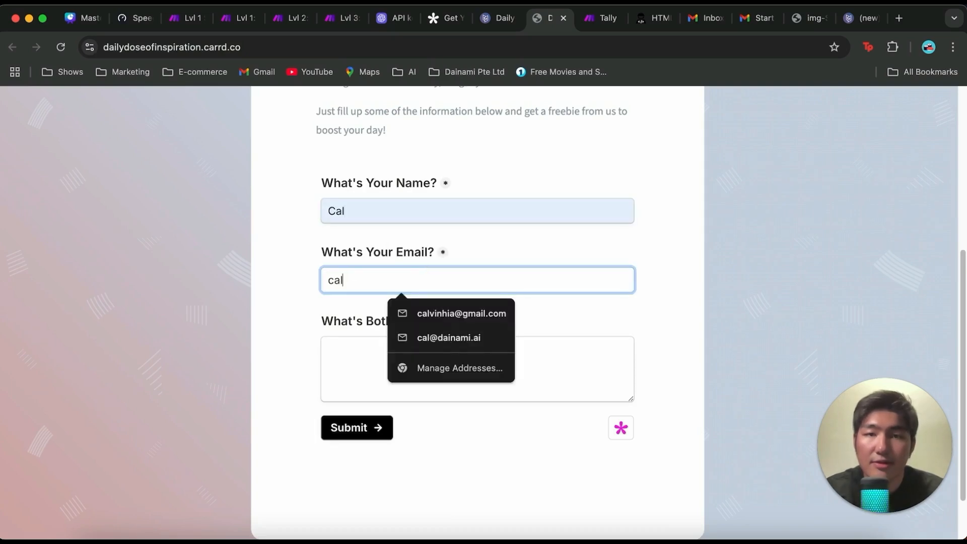
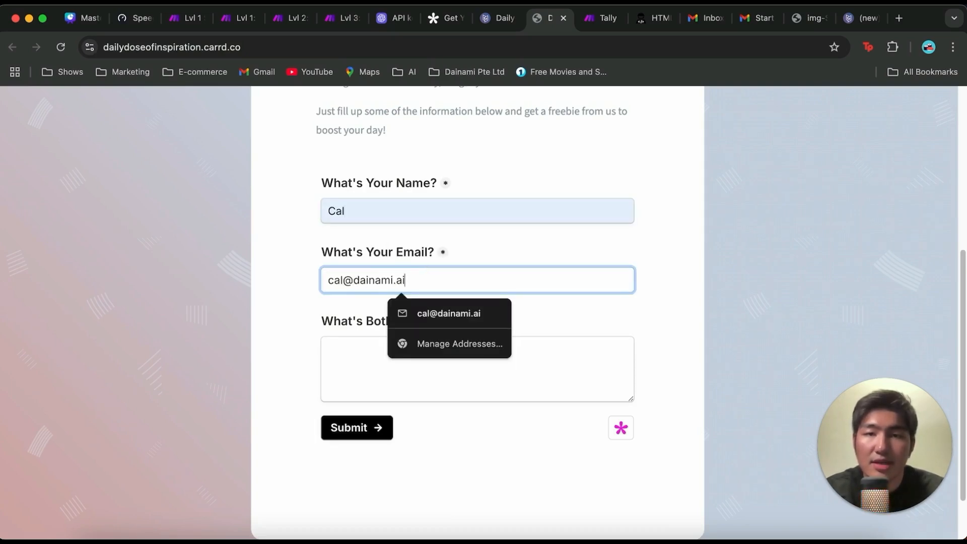
Step: Answer What's Bothering You Today? with "I am feeling down at work today." and submit the form
{"action": "left_click", "coordinate": [373, 345]}
{"action": "type", "text": "I am feelin"}
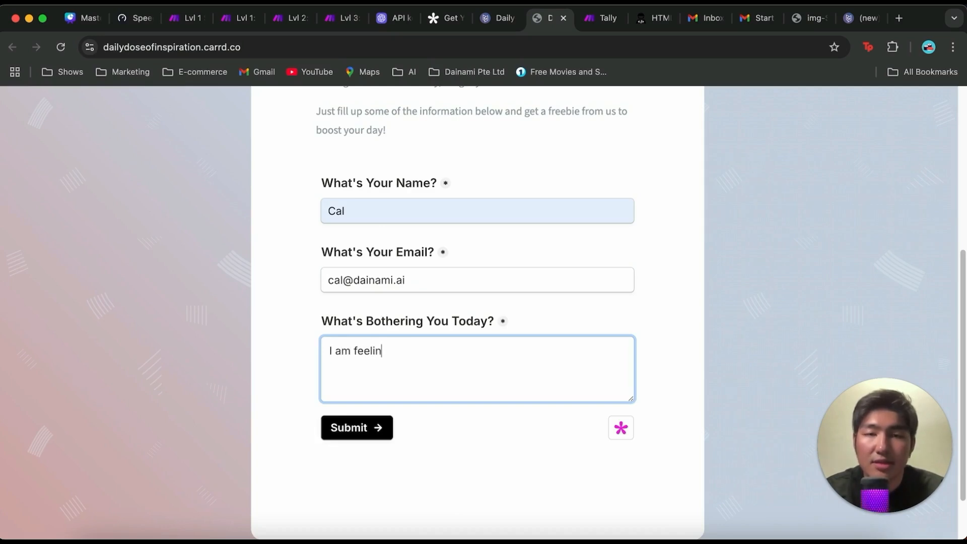
{"action": "type", "text": "g down at work d"}
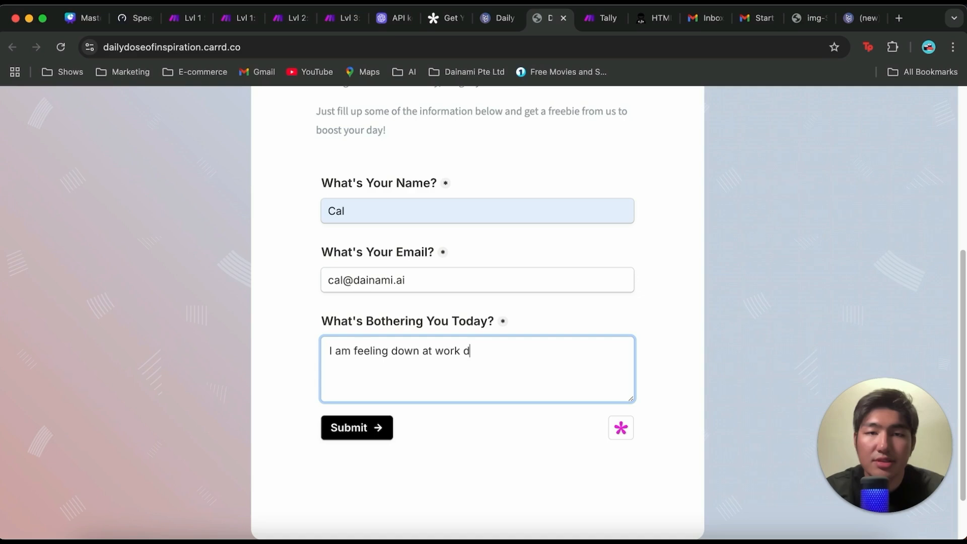
{"action": "key", "text": "BackSpace"}
{"action": "type", "text": "today."}
{"action": "left_click", "coordinate": [348, 427]}
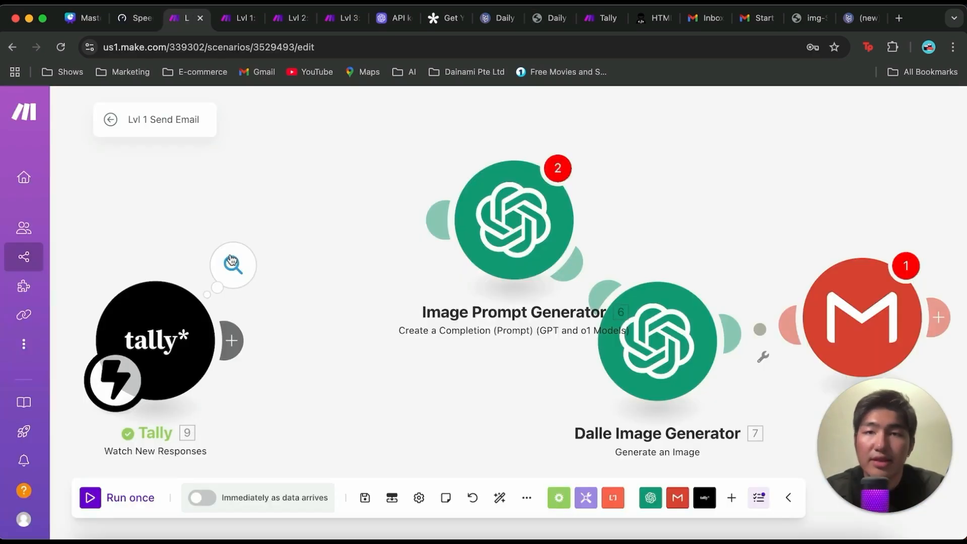
Step: Return to the Make scenario and examine the submitted form fields in the Tally trigger's output bundle
{"action": "left_click", "coordinate": [233, 265]}
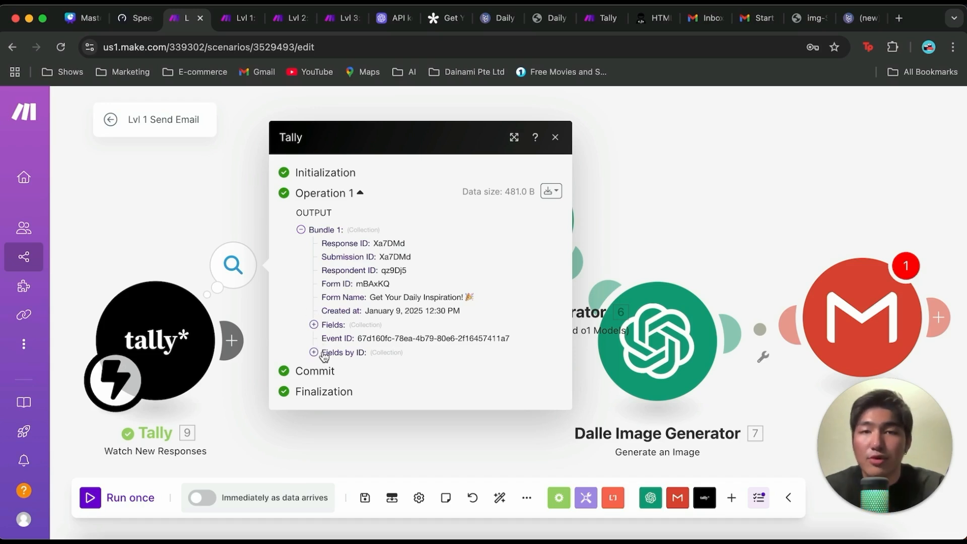
{"action": "left_click", "coordinate": [314, 326]}
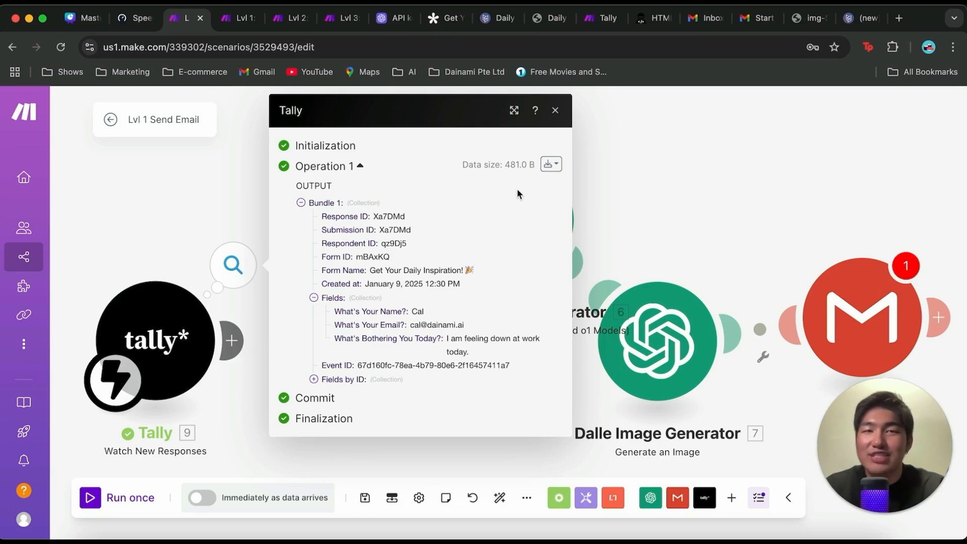
{"action": "left_click", "coordinate": [555, 111]}
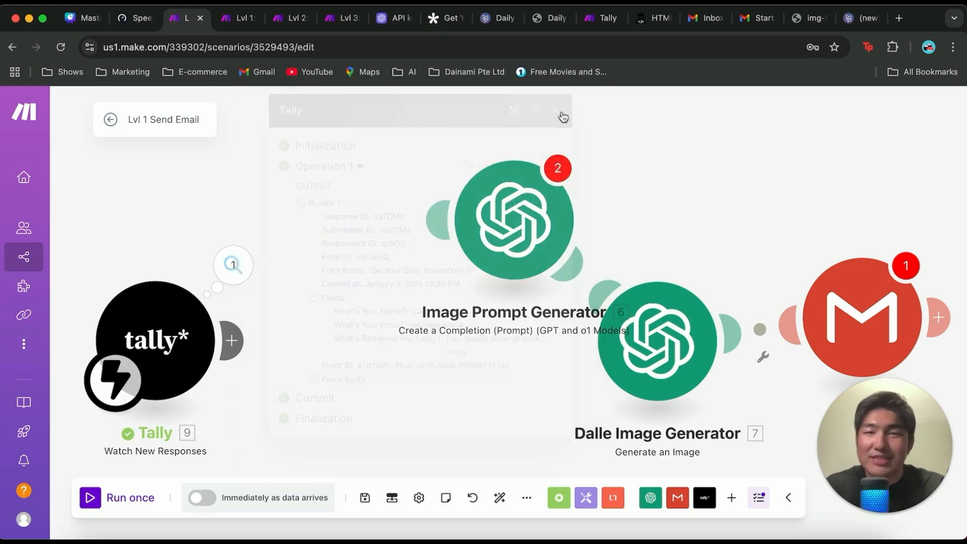
Step: Add an OpenAI chat completion module after the Tally trigger, using the gpt-4o model and a message with the User role
{"action": "left_click", "coordinate": [248, 343]}
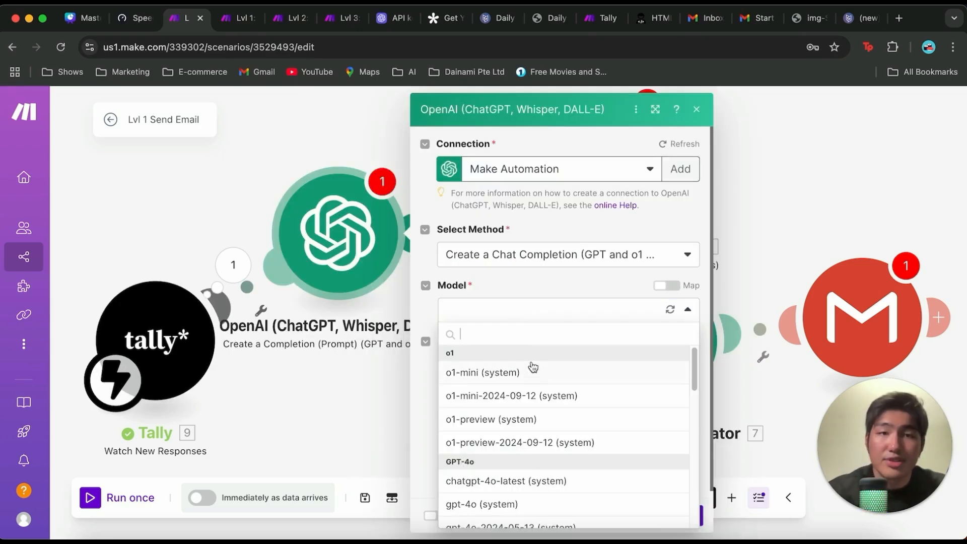
{"action": "scroll", "coordinate": [534, 395], "scroll_direction": "down", "scroll_amount": 3}
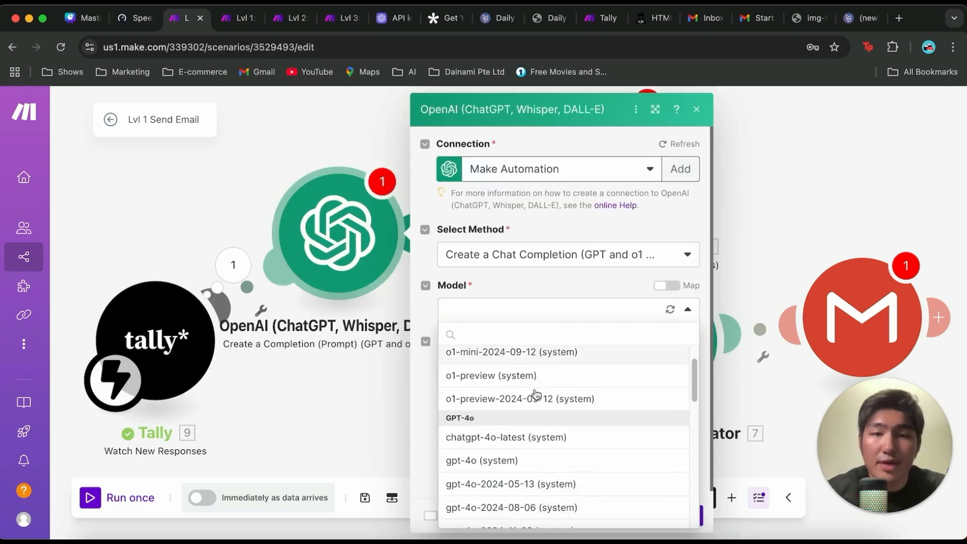
{"action": "left_click", "coordinate": [517, 434]}
{"action": "scroll", "coordinate": [562, 309], "scroll_direction": "down", "scroll_amount": 2}
{"action": "left_click", "coordinate": [462, 297]}
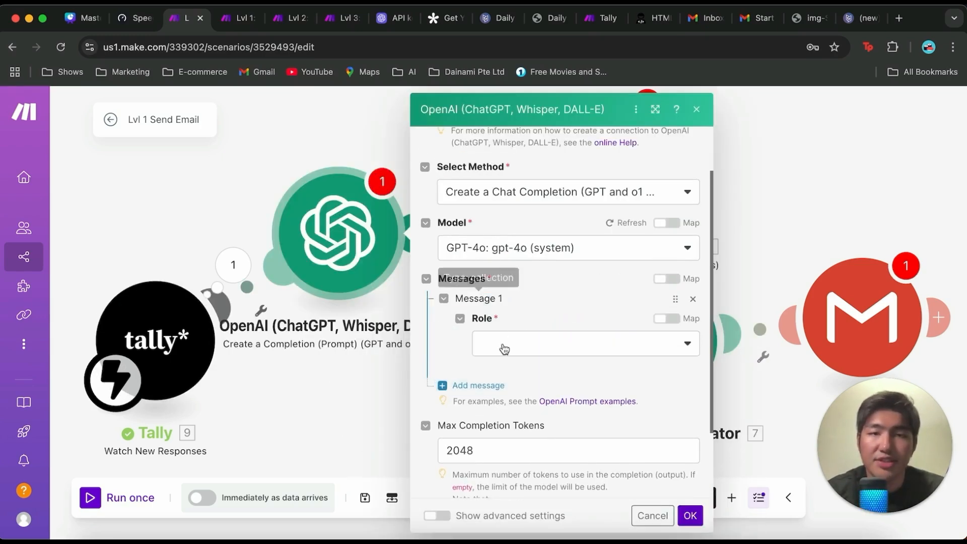
{"action": "left_click", "coordinate": [504, 347]}
{"action": "left_click", "coordinate": [520, 392]}
{"action": "scroll", "coordinate": [520, 323], "scroll_direction": "down", "scroll_amount": 1}
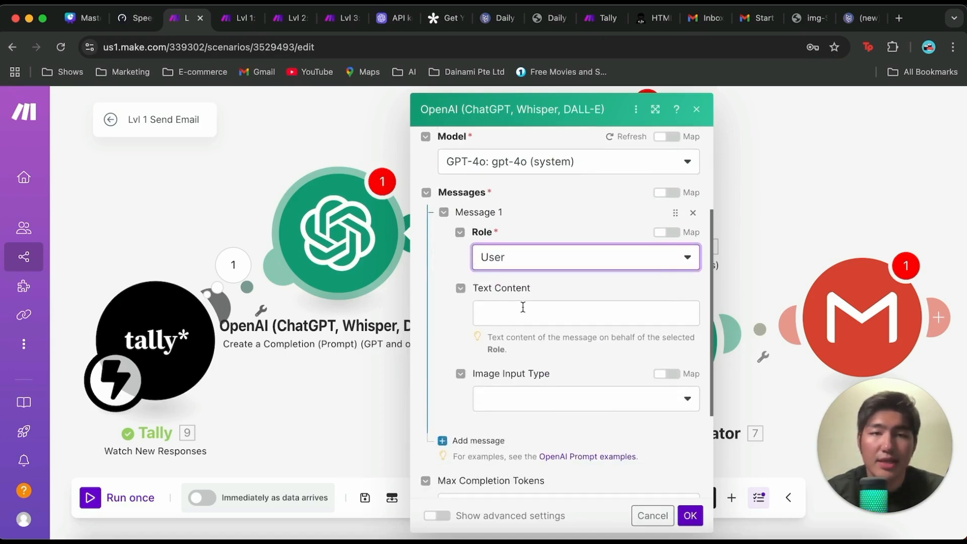
Step: Paste the motivational-quote prompt as the message's text content and remap its What's Bothering You Today? and What's Your Name? placeholders to the Tally fields
{"action": "left_click", "coordinate": [526, 311]}
{"action": "key", "text": "super+v"}
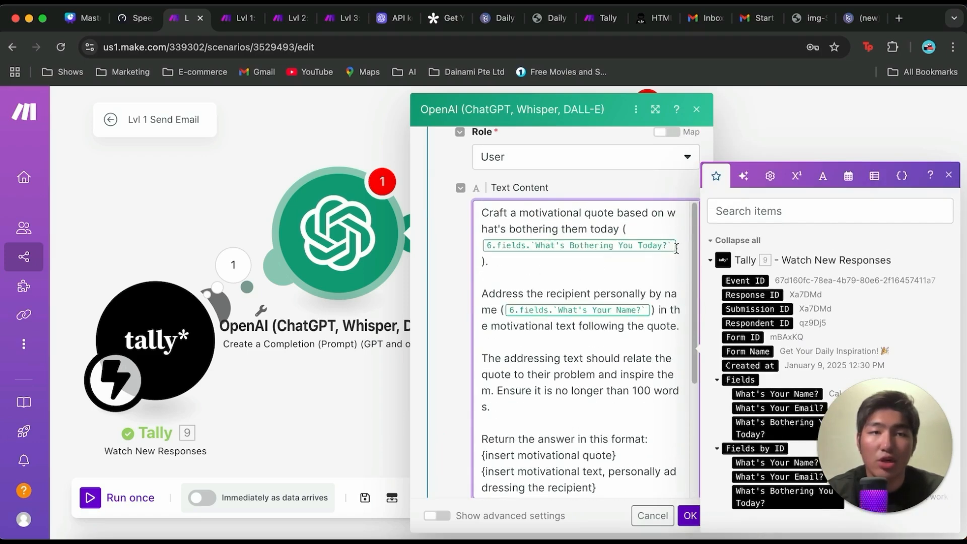
{"action": "left_click", "coordinate": [678, 247]}
{"action": "key", "text": "BackSpace"}
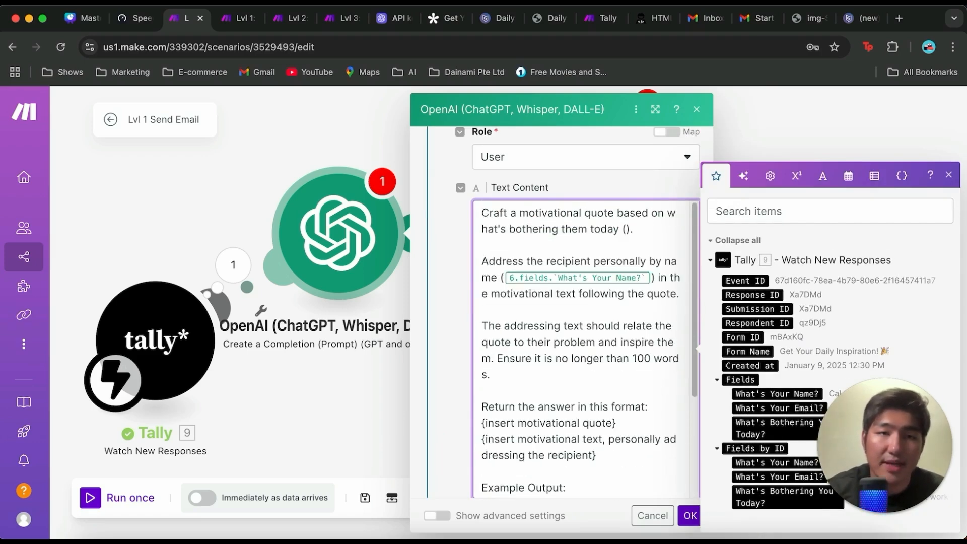
{"action": "left_click", "coordinate": [773, 422]}
{"action": "left_click", "coordinate": [659, 314]}
{"action": "key", "text": "BackSpace"}
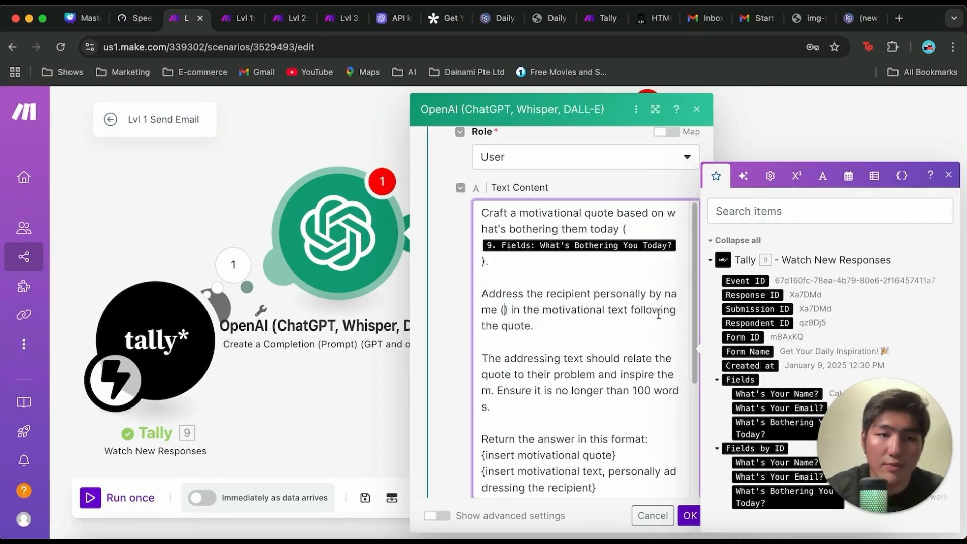
{"action": "left_click", "coordinate": [778, 394]}
Step: Review the prompt's instructions, mapped form fields, 100-word limit, answer format and example output
{"action": "scroll", "coordinate": [615, 366], "scroll_direction": "down", "scroll_amount": 5}
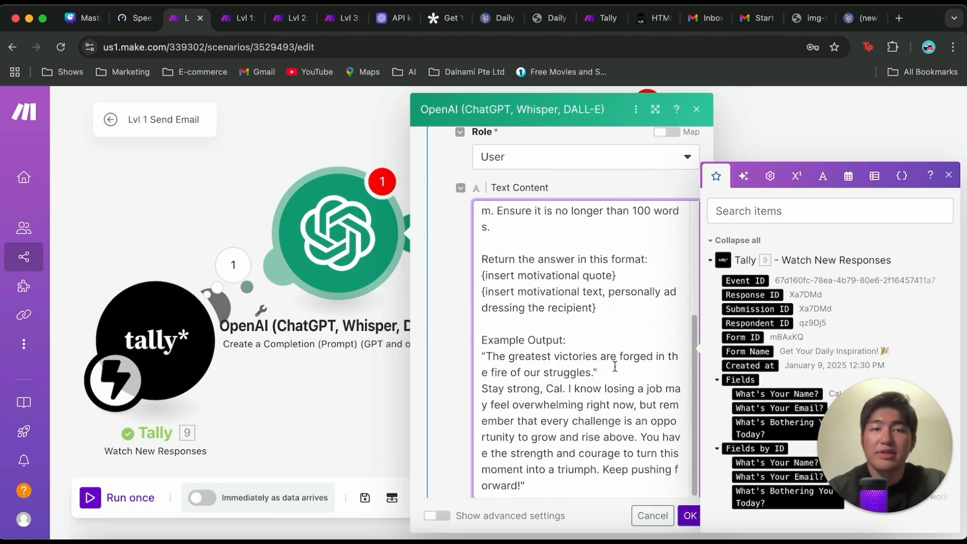
{"action": "scroll", "coordinate": [615, 366], "scroll_direction": "up", "scroll_amount": 5}
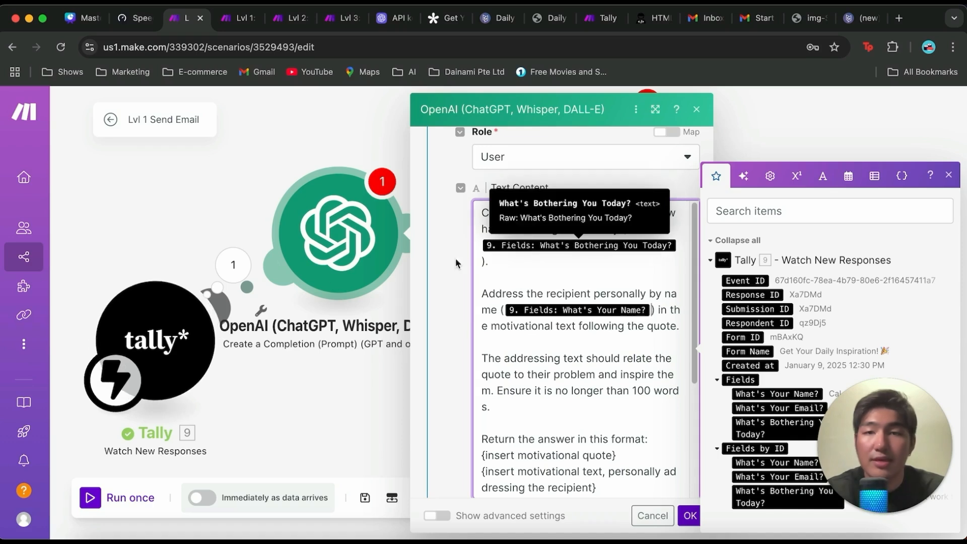
{"action": "scroll", "coordinate": [499, 280], "scroll_direction": "down", "scroll_amount": 1}
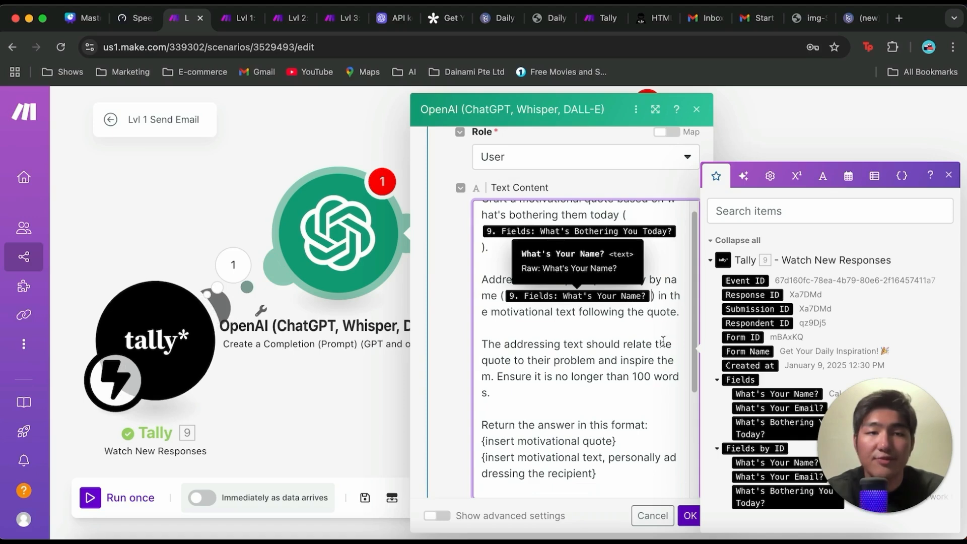
{"action": "scroll", "coordinate": [556, 343], "scroll_direction": "up", "scroll_amount": 1}
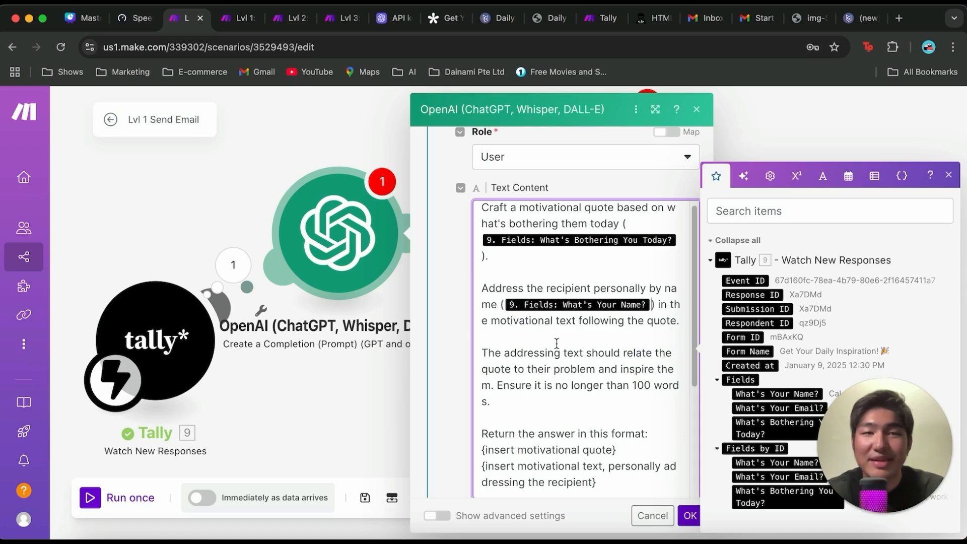
{"action": "scroll", "coordinate": [556, 343], "scroll_direction": "down", "scroll_amount": 4}
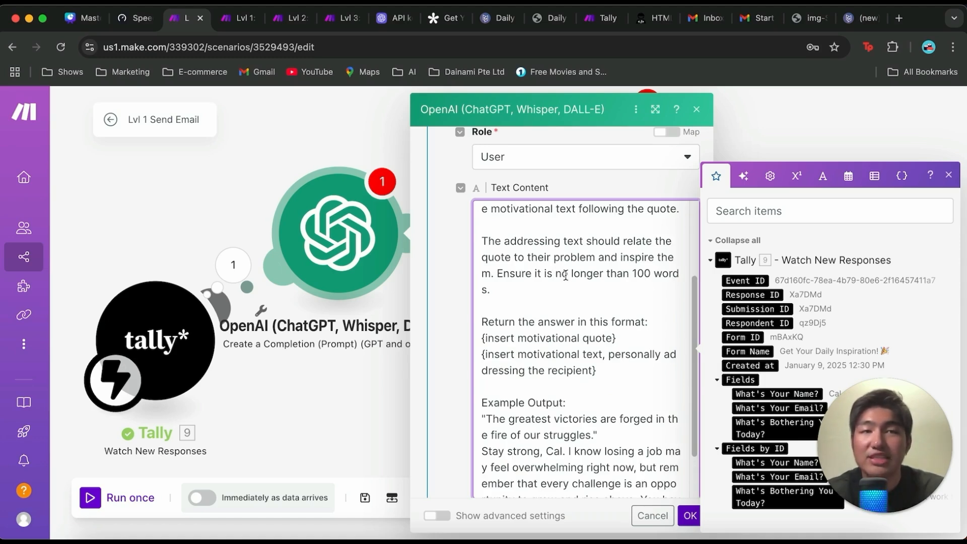
{"action": "scroll", "coordinate": [599, 286], "scroll_direction": "down", "scroll_amount": 1}
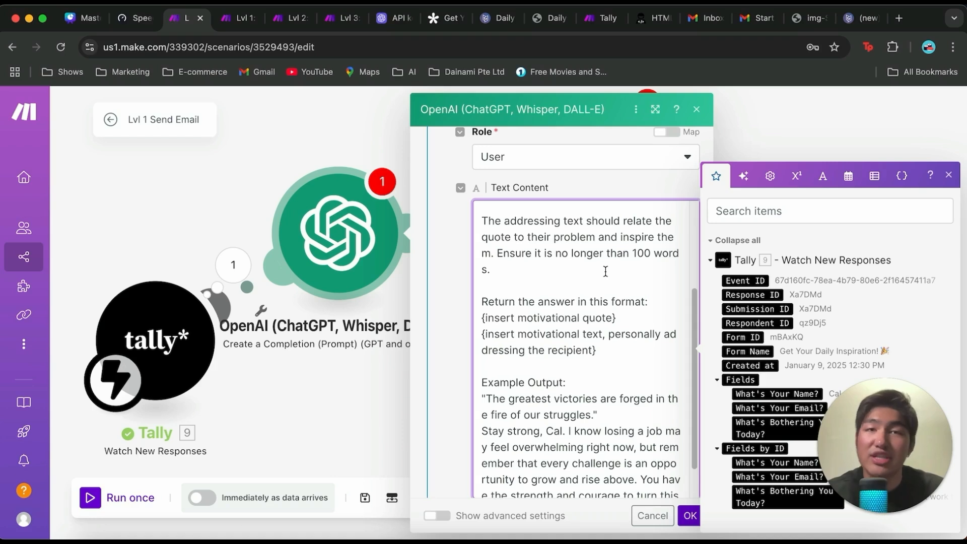
{"action": "scroll", "coordinate": [606, 271], "scroll_direction": "down", "scroll_amount": 2}
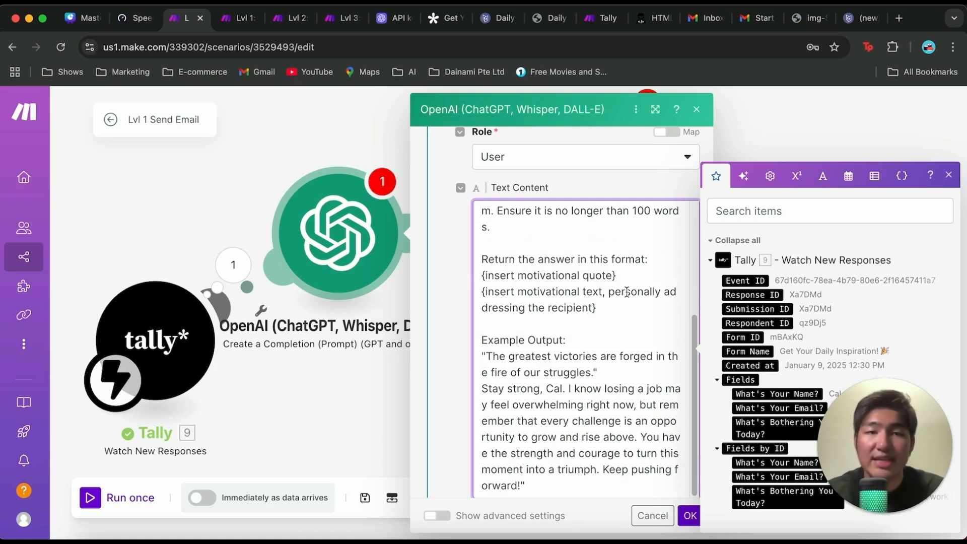
{"action": "scroll", "coordinate": [617, 312], "scroll_direction": "down", "scroll_amount": 1}
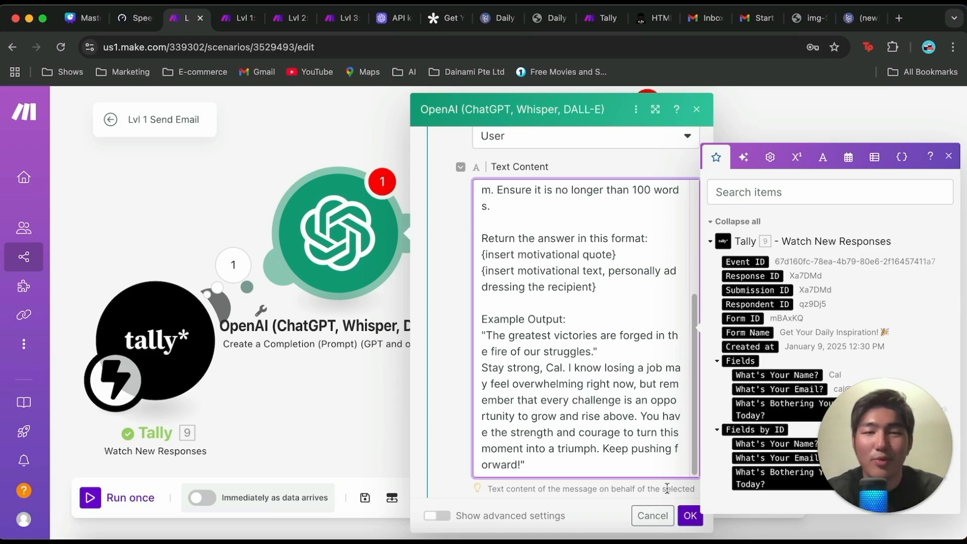
Step: Save the OpenAI module's settings, rename it "Mr Motivational" and move it level with the Tally trigger
{"action": "left_click", "coordinate": [690, 515]}
{"action": "right_click", "coordinate": [357, 255]}
{"action": "left_click", "coordinate": [378, 327]}
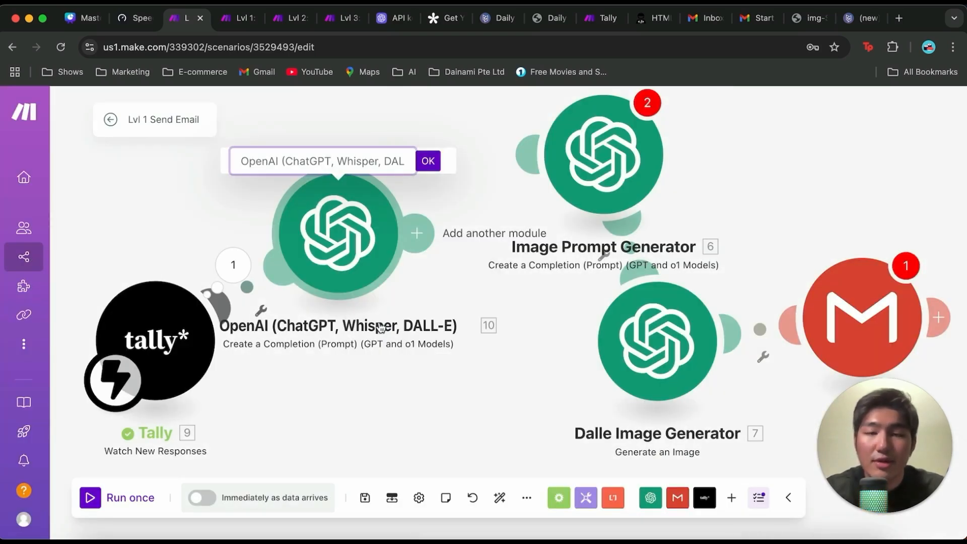
{"action": "type", "text": "Mr Motivational"}
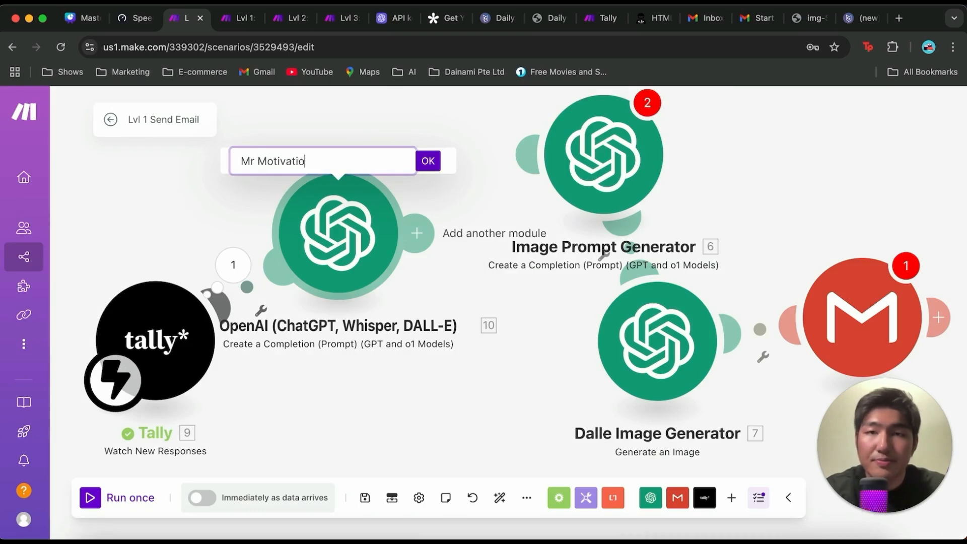
{"action": "key", "text": "Return"}
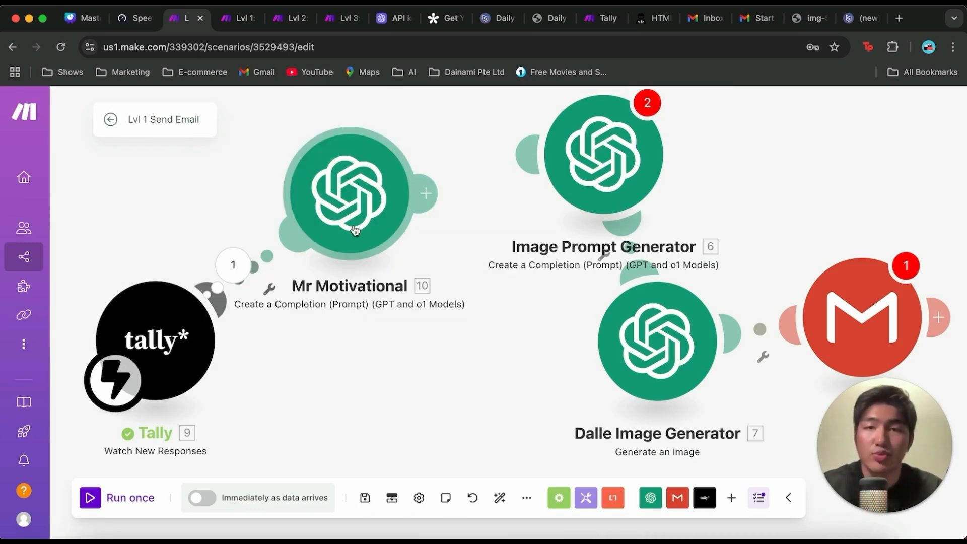
{"action": "left_click_drag", "start_coordinate": [356, 230], "coordinate": [373, 330]}
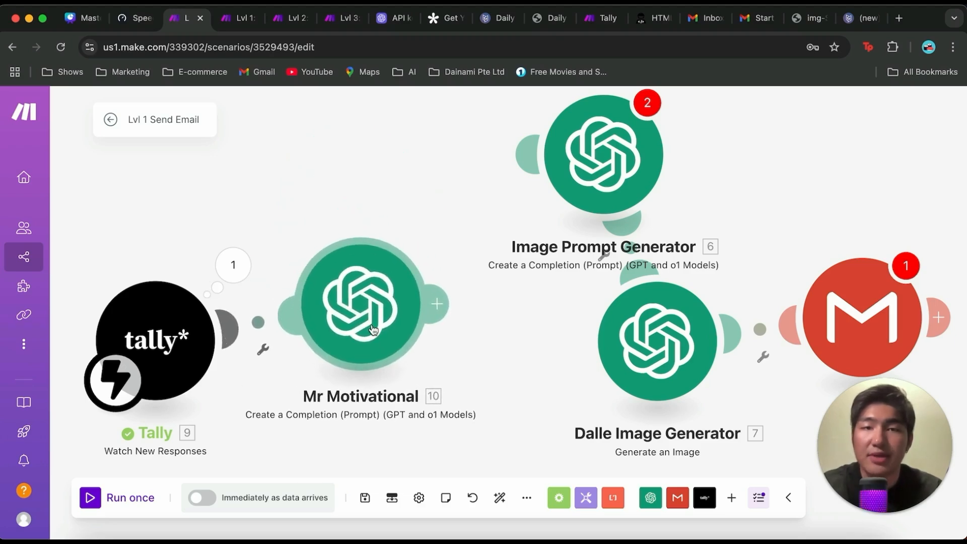
Step: Set up a run of only Mr Motivational, answering What's Bothering You Today? with "I am feeling down as I just lost my job today and am aimless."
{"action": "right_click", "coordinate": [374, 330]}
{"action": "left_click", "coordinate": [403, 359]}
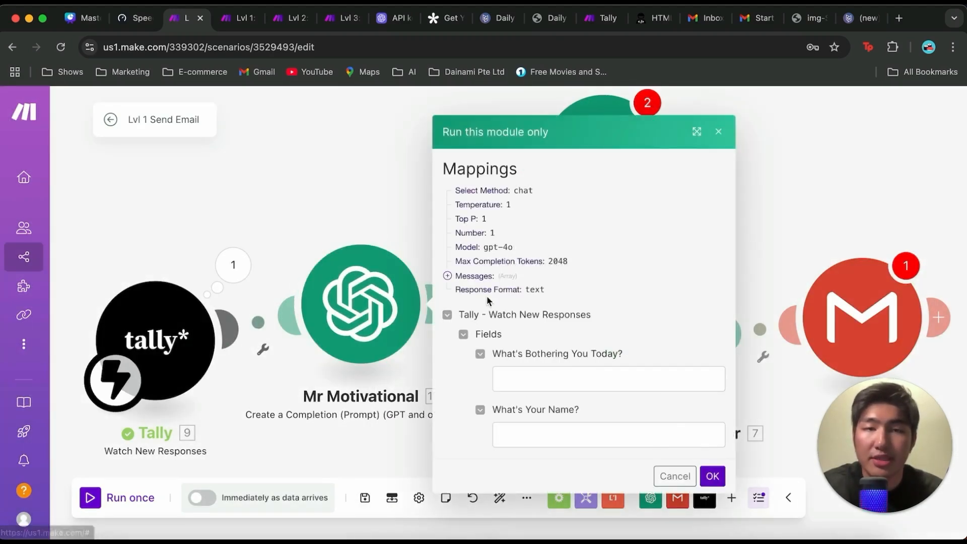
{"action": "left_click", "coordinate": [597, 374]}
{"action": "key", "text": "ctrl+v"}
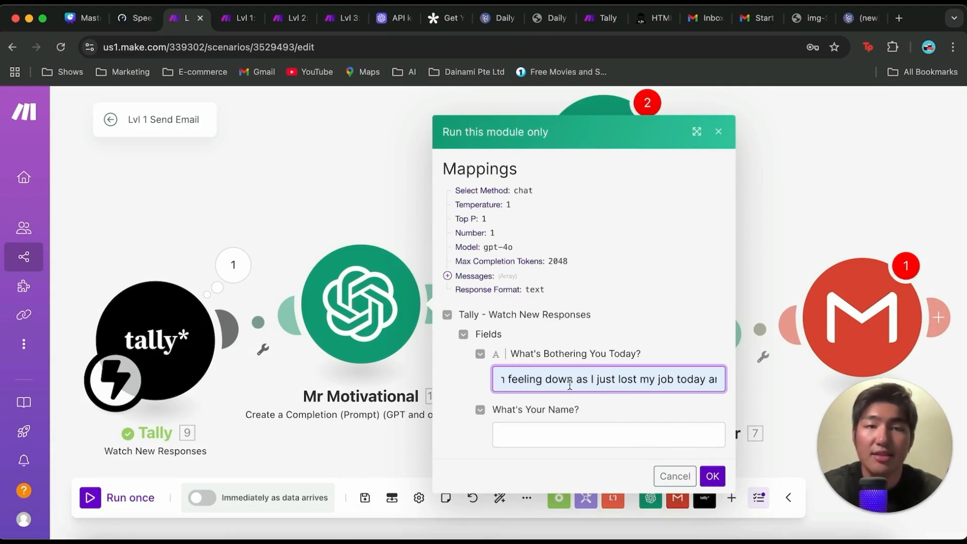
{"action": "scroll", "coordinate": [558, 384], "scroll_direction": "right", "scroll_amount": 1}
{"action": "scroll", "coordinate": [558, 384], "scroll_direction": "right", "scroll_amount": 3}
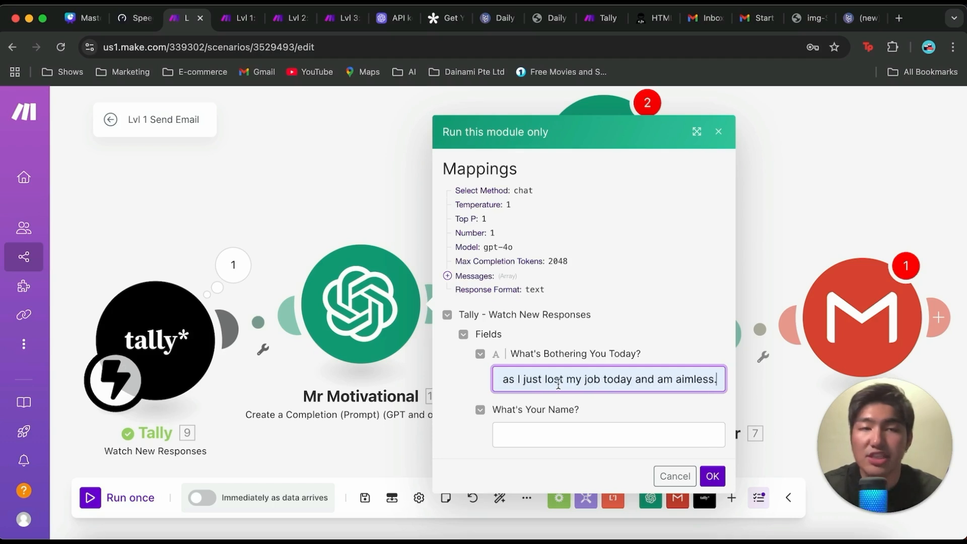
{"action": "scroll", "coordinate": [579, 373], "scroll_direction": "left", "scroll_amount": 5}
{"action": "scroll", "coordinate": [542, 375], "scroll_direction": "right", "scroll_amount": 3}
{"action": "scroll", "coordinate": [549, 381], "scroll_direction": "left", "scroll_amount": 3}
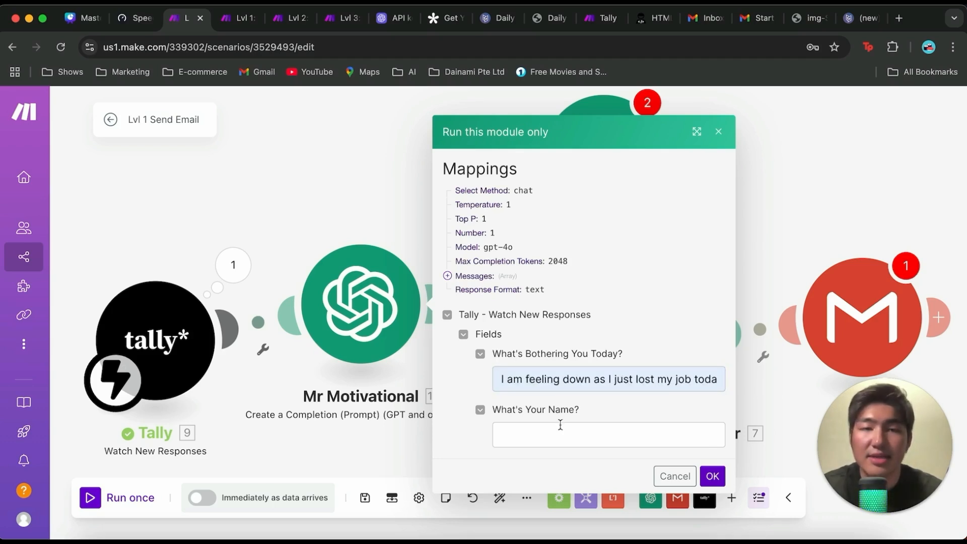
Step: Enter a sample first name for What's Your Name? and run the module
{"action": "left_click", "coordinate": [559, 434]}
{"action": "type", "text": "Samuel"}
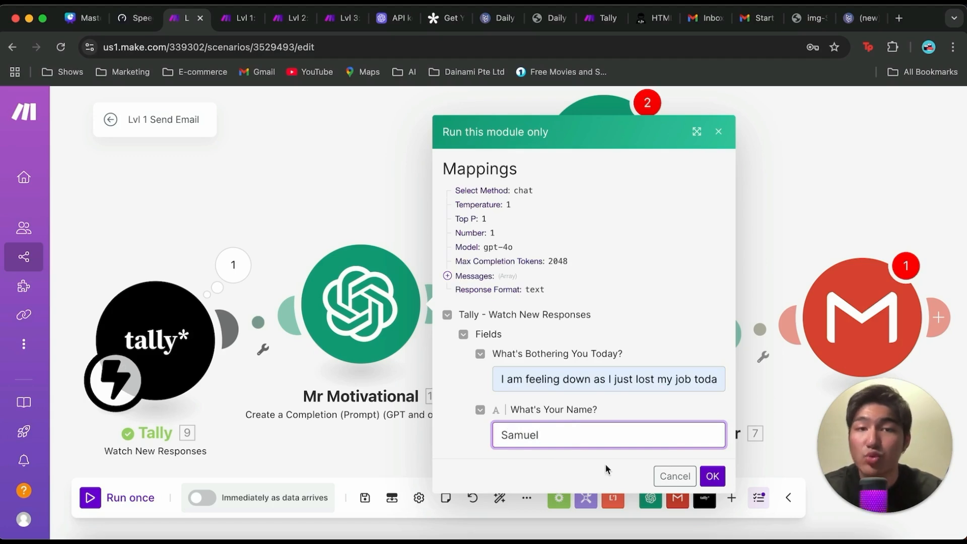
{"action": "left_click", "coordinate": [712, 476]}
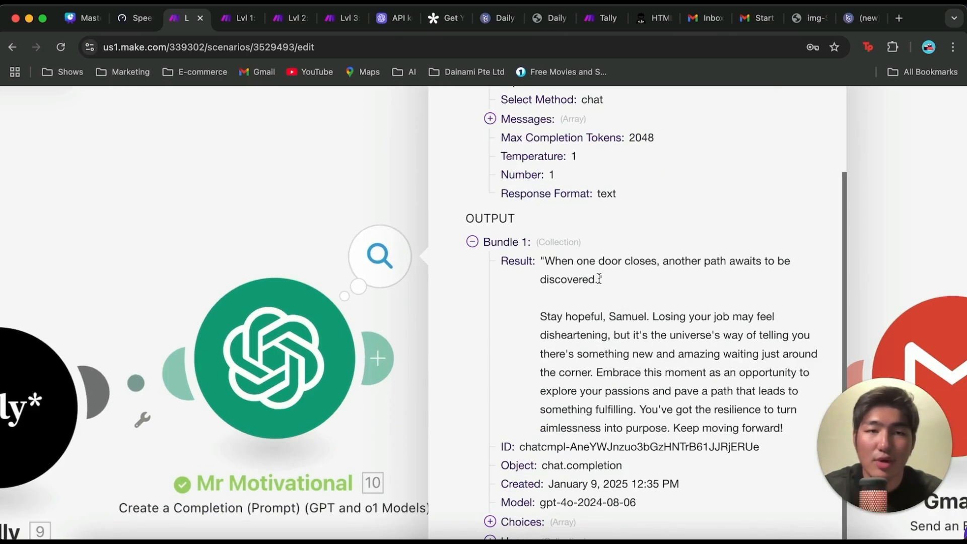
Step: Read the generated quote and personalised message in Mr Motivational's output bundle, and close the bundle view
{"action": "scroll", "coordinate": [599, 279], "scroll_direction": "right", "scroll_amount": 1}
{"action": "scroll", "coordinate": [599, 279], "scroll_direction": "down", "scroll_amount": 1}
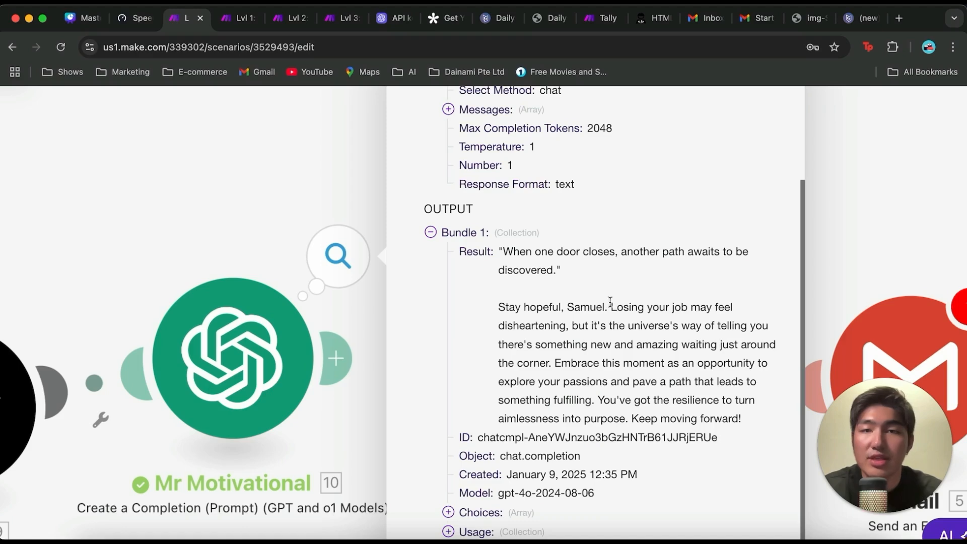
{"action": "scroll", "coordinate": [644, 293], "scroll_direction": "down", "scroll_amount": 2}
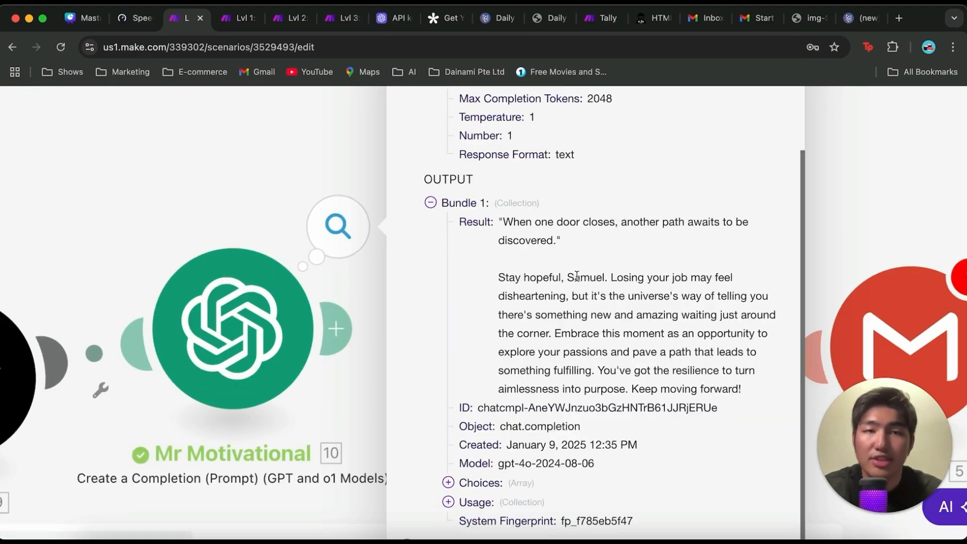
{"action": "scroll", "coordinate": [641, 301], "scroll_direction": "down", "scroll_amount": 1}
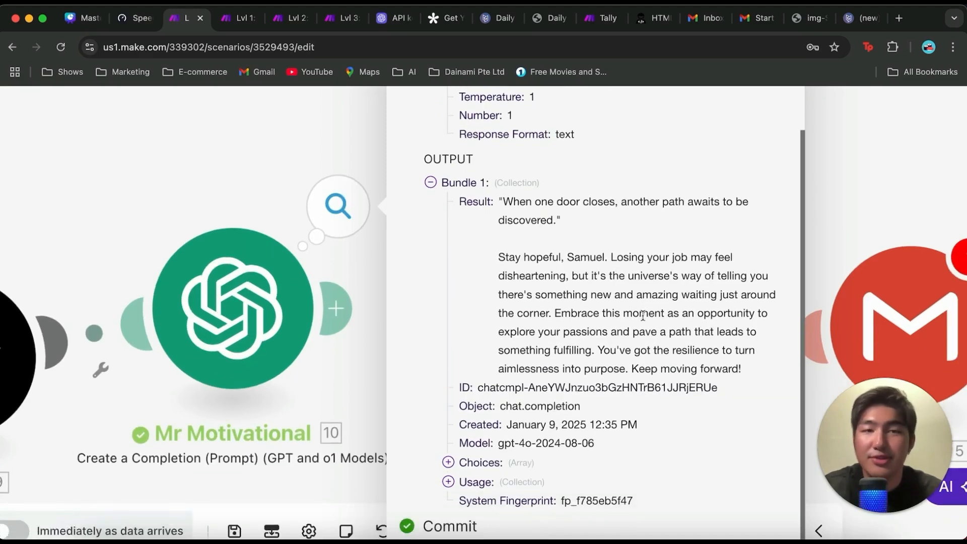
{"action": "left_click_drag", "start_coordinate": [611, 252], "coordinate": [653, 311]}
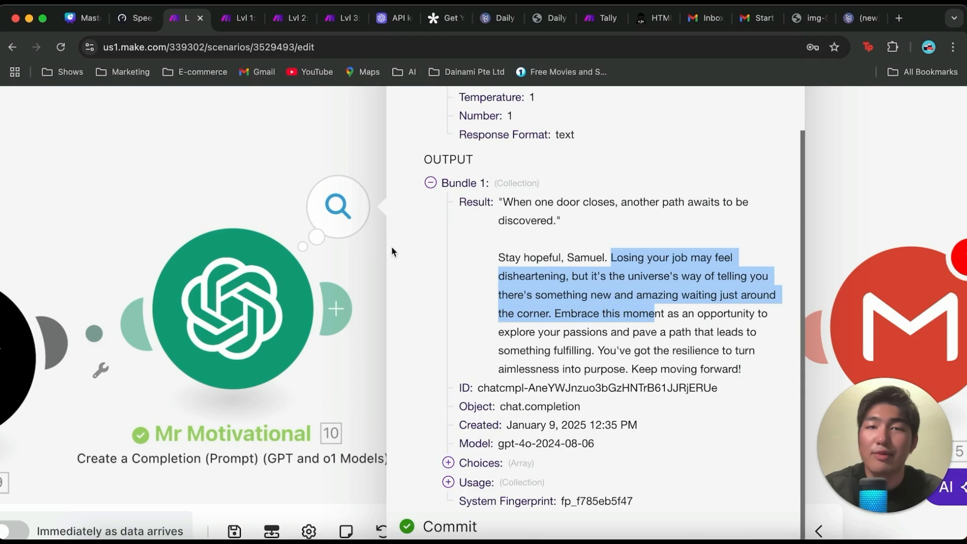
{"action": "left_click", "coordinate": [369, 252]}
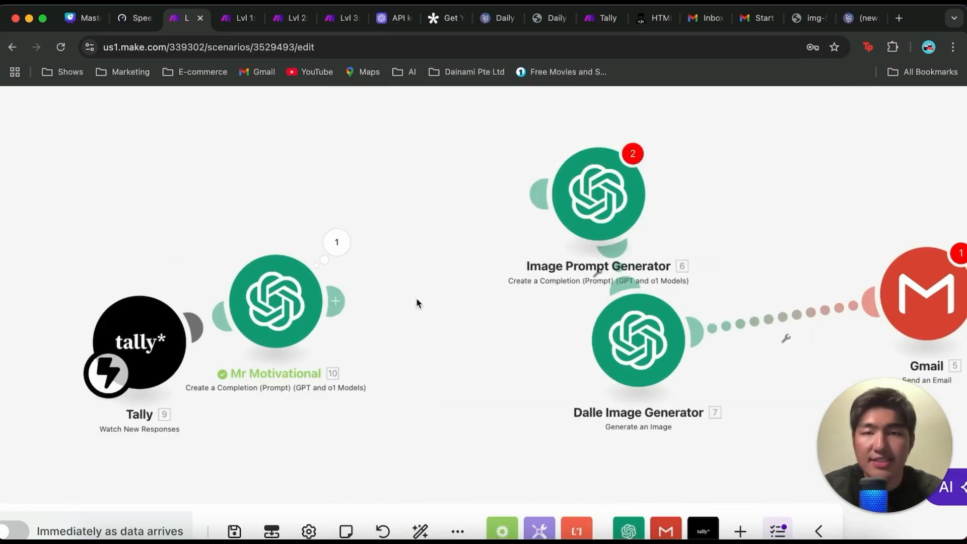
Step: Add another OpenAI chat completion module after Mr Motivational and set its model to gpt-4o
{"action": "left_click", "coordinate": [337, 305]}
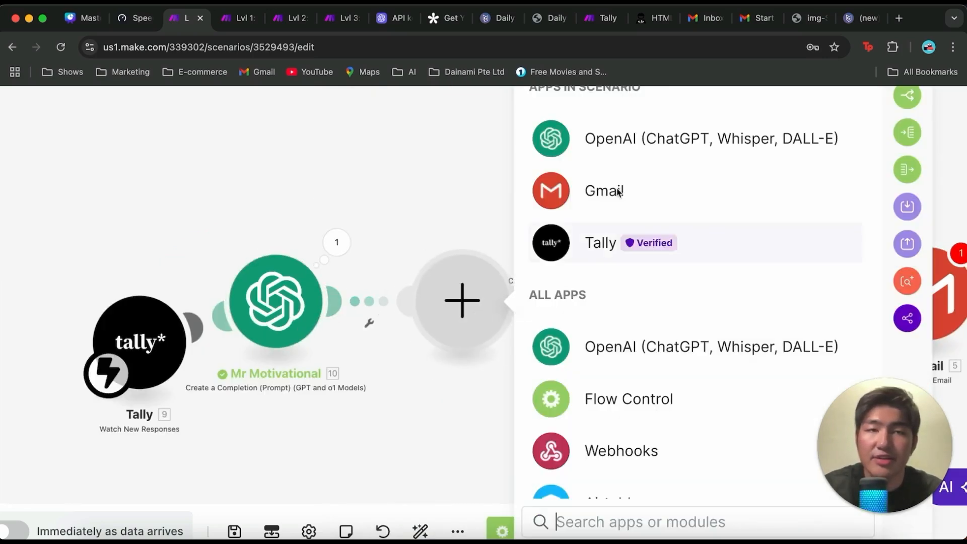
{"action": "left_click", "coordinate": [639, 146]}
{"action": "left_click", "coordinate": [652, 365]}
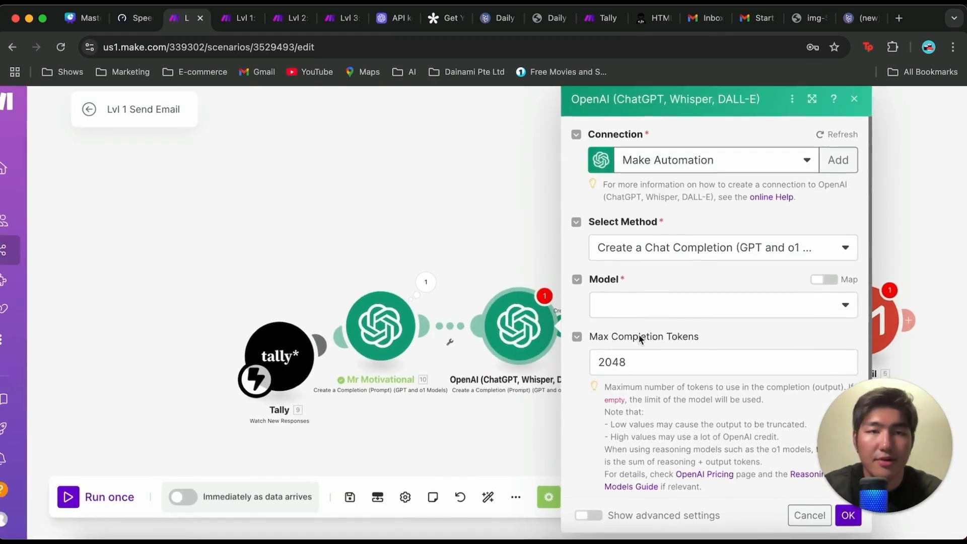
{"action": "left_click", "coordinate": [654, 309]}
{"action": "scroll", "coordinate": [629, 382], "scroll_direction": "down", "scroll_amount": 5}
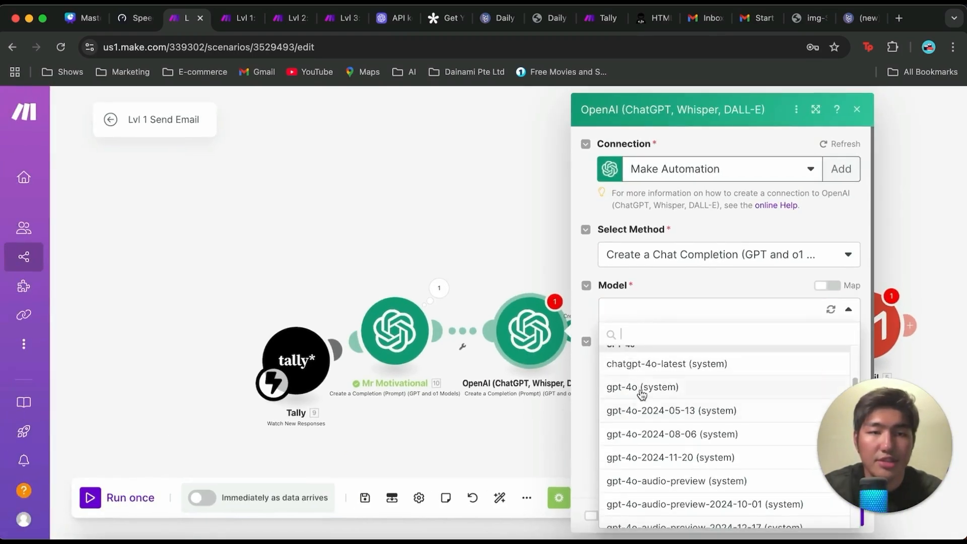
{"action": "left_click", "coordinate": [639, 391]}
{"action": "scroll", "coordinate": [649, 371], "scroll_direction": "down", "scroll_amount": 2}
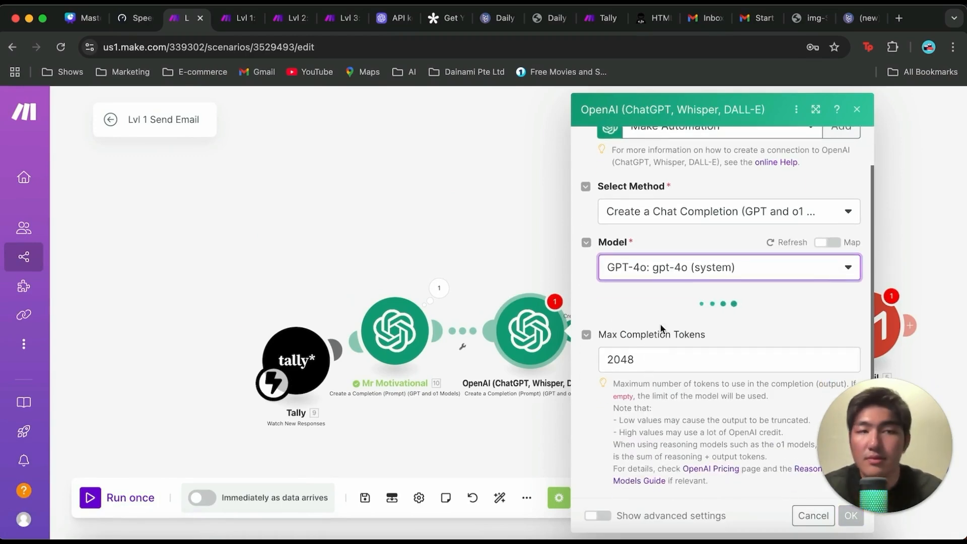
Step: Add a User-role message to the new OpenAI module and paste the email subject line writer prompt as its text content
{"action": "left_click", "coordinate": [651, 320]}
{"action": "left_click", "coordinate": [655, 363]}
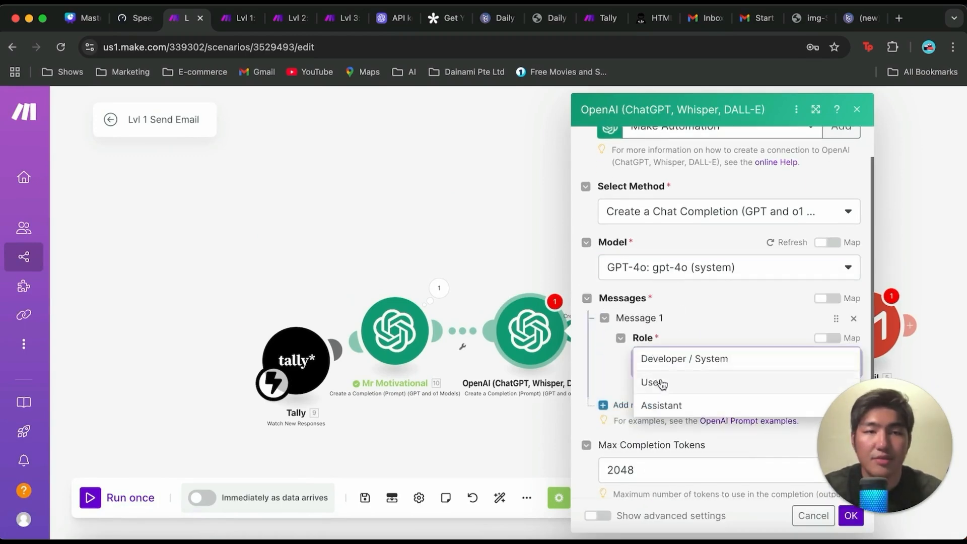
{"action": "left_click", "coordinate": [654, 383]}
{"action": "scroll", "coordinate": [663, 319], "scroll_direction": "down", "scroll_amount": 3}
{"action": "left_click", "coordinate": [665, 316]}
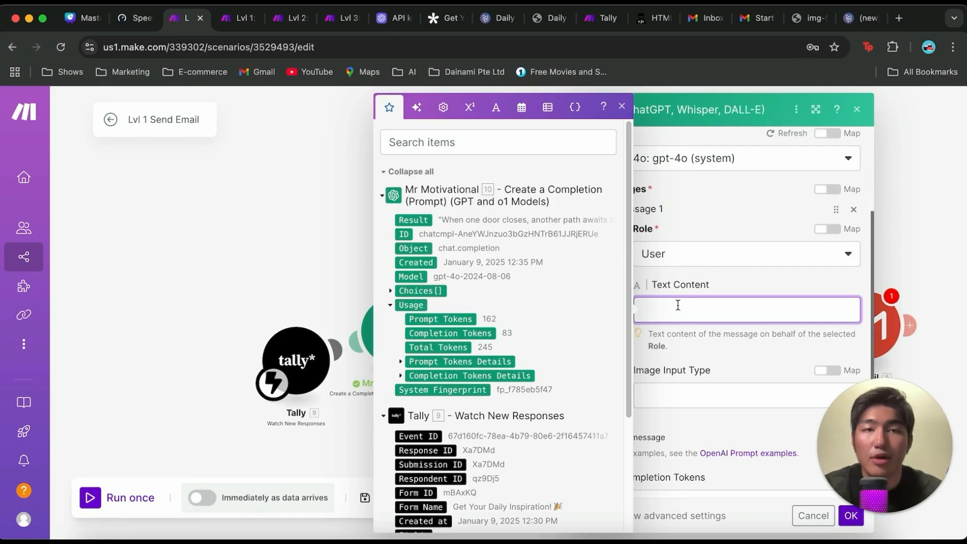
{"action": "type", "text": "You are a email subject line writer, specialise in crafting engaging, concised and personalised subject lines for emails.  Craft a positive, engaging and personalised subject line based on 7.result, motivating ther recipient (6.fields.`What's Your Name?`) based on the issues (6.fields.`What's Bothering You Today?`) the receipient is facing.  Keep the subject line to less than 10 words and make sure to have the receipient's name in it."}
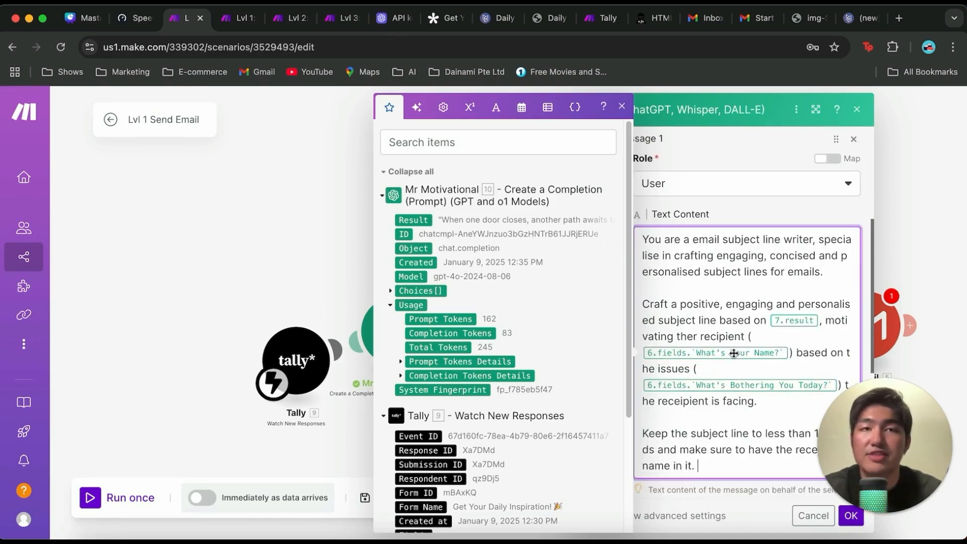
Step: Map the prompt's placeholders to Mr Motivational's Result and Tally's What's Your Name? and What's Bothering You Today? fields, and save the module
{"action": "scroll", "coordinate": [743, 356], "scroll_direction": "down", "scroll_amount": 1}
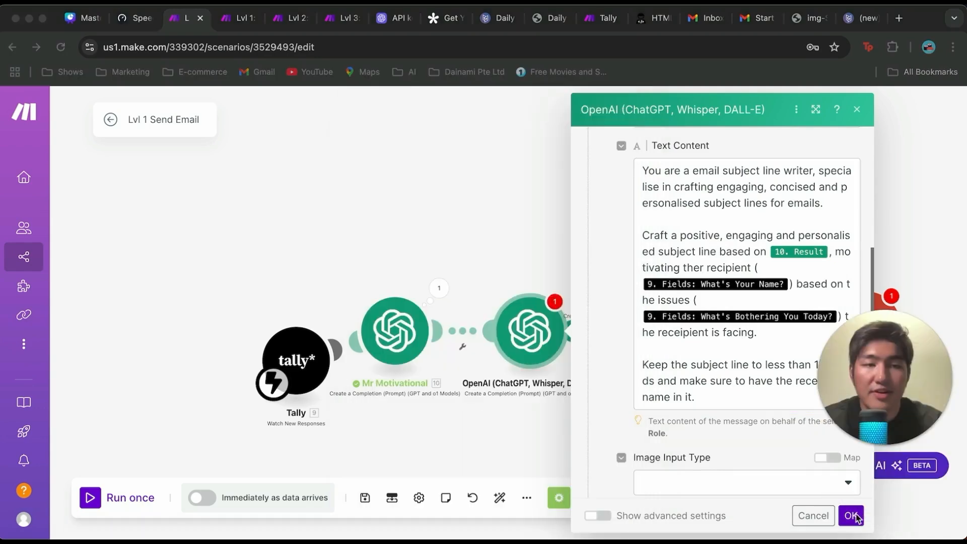
{"action": "left_click", "coordinate": [855, 517]}
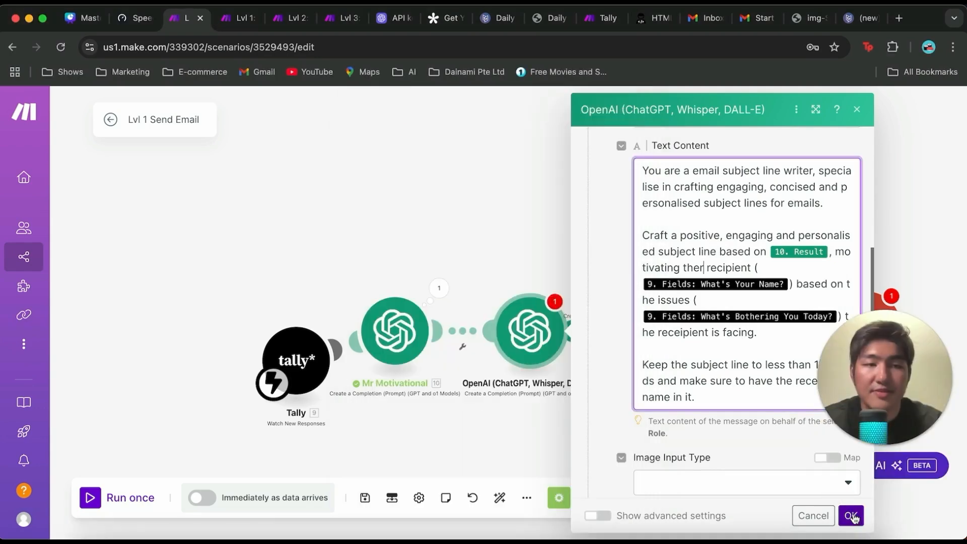
{"action": "left_click", "coordinate": [855, 517]}
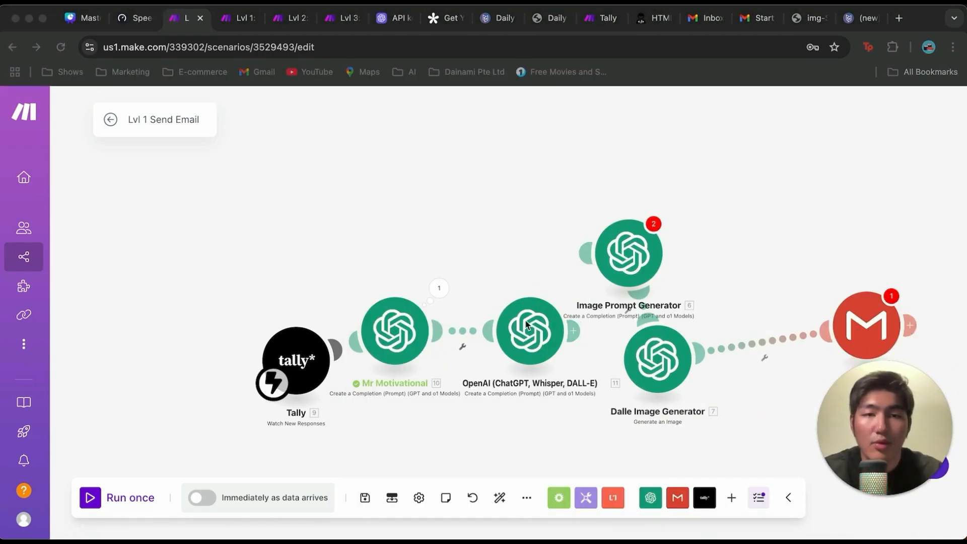
Step: Move the new OpenAI module above Mr Motivational and rename it Subject Line Writer
{"action": "left_click_drag", "start_coordinate": [520, 312], "coordinate": [478, 204]}
{"action": "type", "text": "S"}
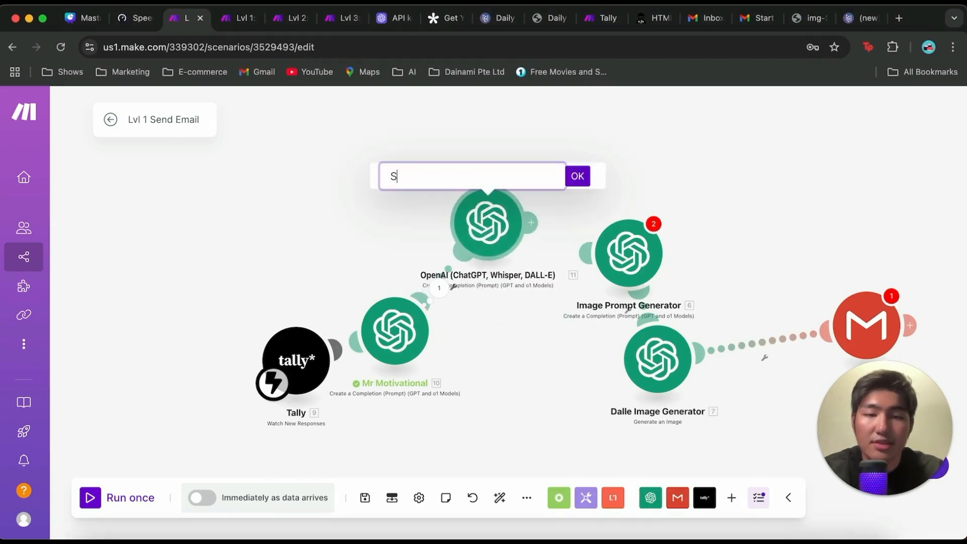
{"action": "type", "text": "ubject Line Writer"}
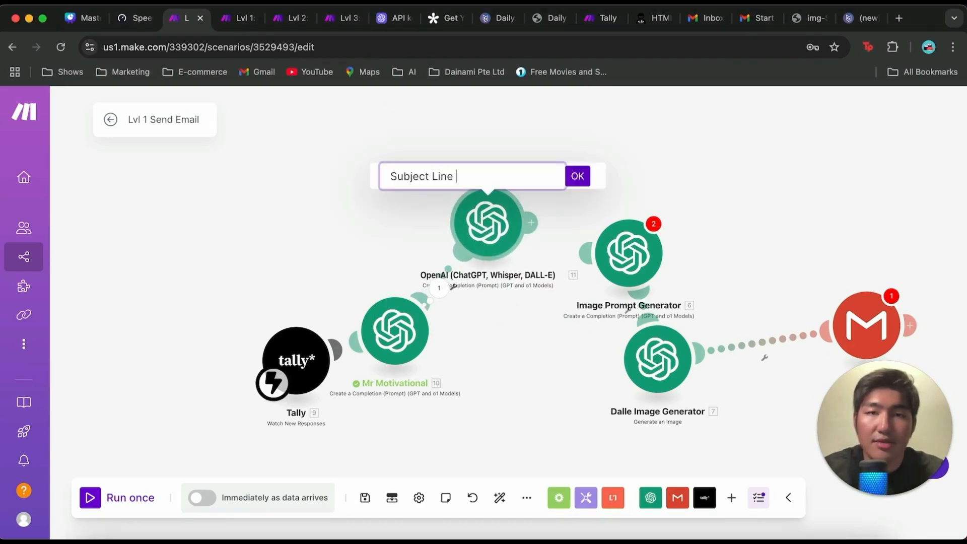
{"action": "key", "text": "Return"}
Step: Set up a run of only Subject Line Writer with a sample first name and the earlier "I am feeling down as I just lost my job today" answer
{"action": "right_click", "coordinate": [496, 237]}
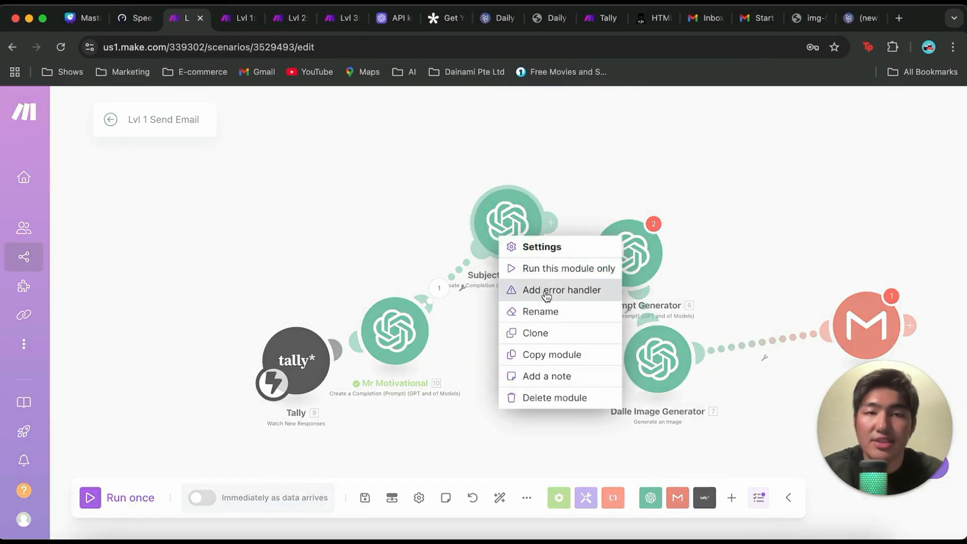
{"action": "left_click", "coordinate": [565, 269]}
{"action": "scroll", "coordinate": [646, 341], "scroll_direction": "down", "scroll_amount": 1}
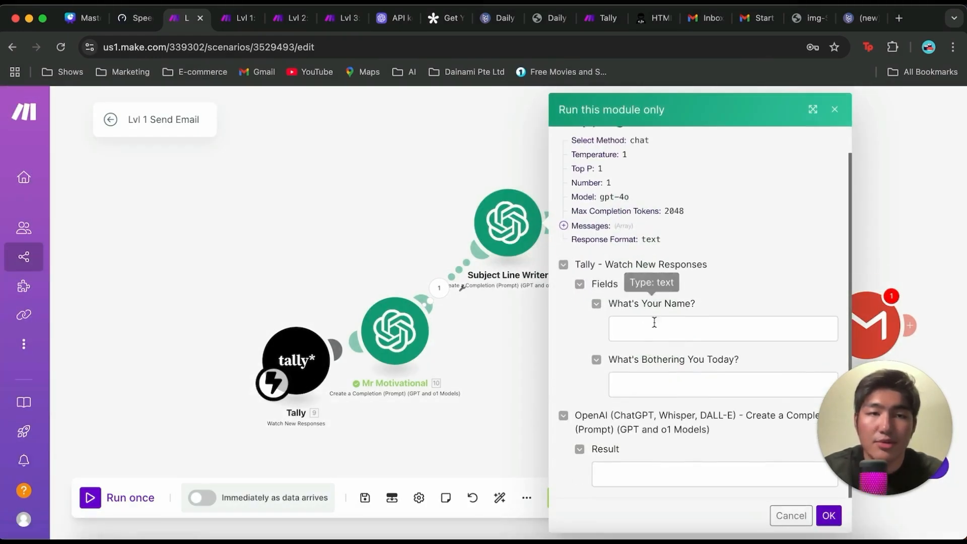
{"action": "left_click", "coordinate": [652, 328]}
{"action": "type", "text": "Samuel"}
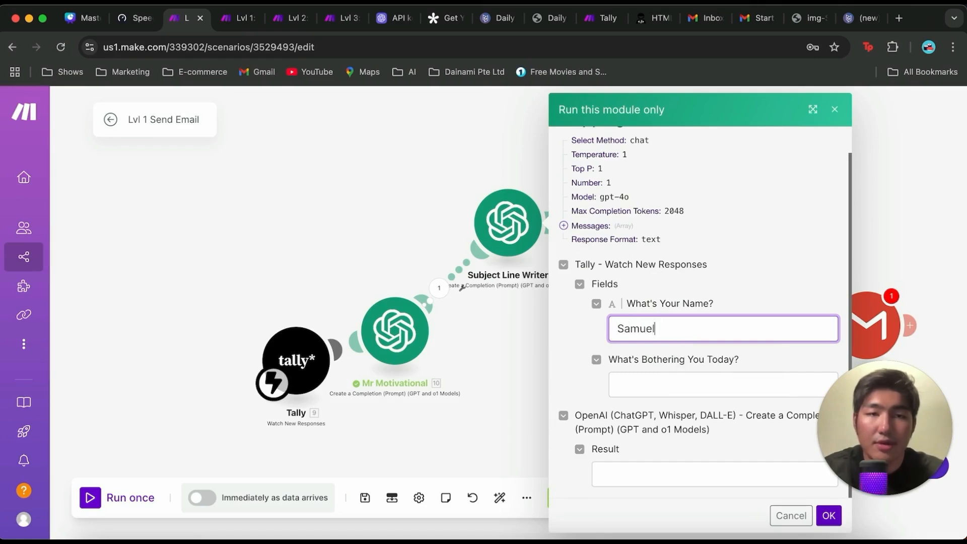
{"action": "left_click", "coordinate": [654, 385]}
{"action": "left_click", "coordinate": [700, 418]}
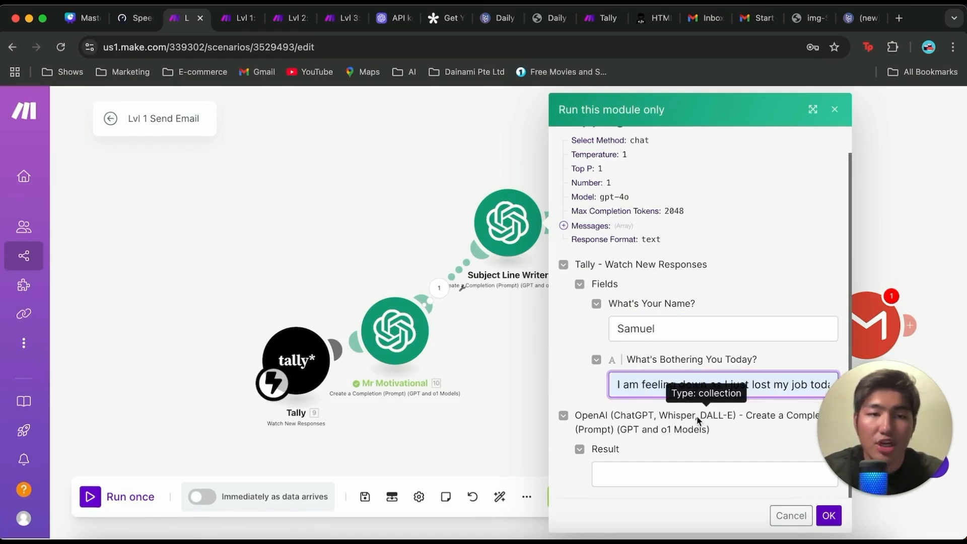
Step: Copy the generated quote and message from Mr Motivational's output bundle for the Result input, and close the bundle view
{"action": "left_click", "coordinate": [661, 479]}
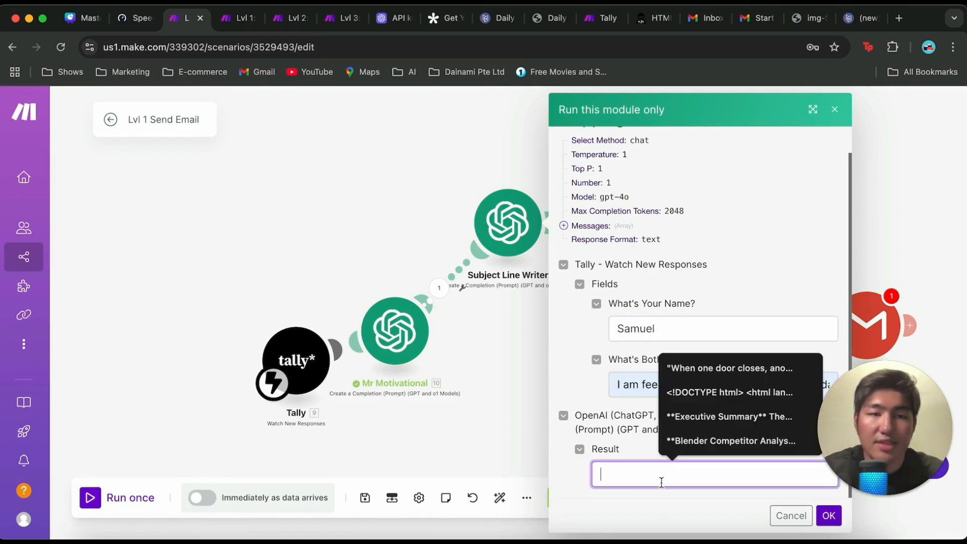
{"action": "left_click", "coordinate": [439, 288]}
{"action": "scroll", "coordinate": [547, 350], "scroll_direction": "down", "scroll_amount": 1}
{"action": "scroll", "coordinate": [547, 350], "scroll_direction": "down", "scroll_amount": 3}
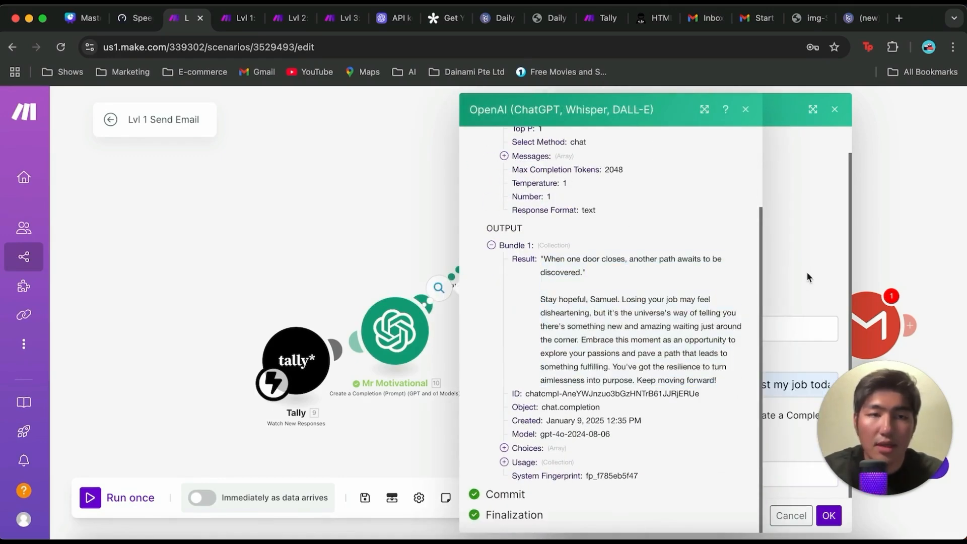
{"action": "left_click", "coordinate": [746, 109]}
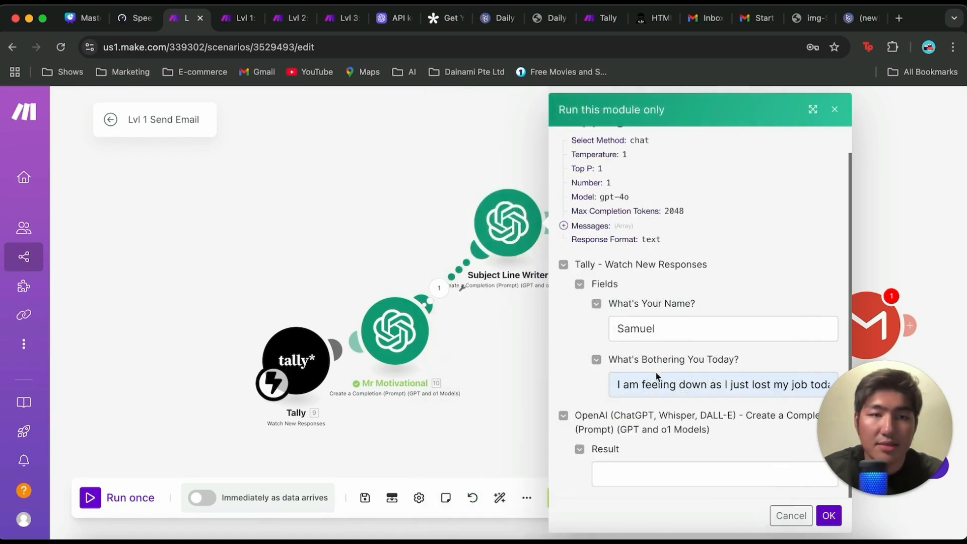
Step: Run Subject Line Writer with the copied message as the Result input, and read the generated subject line in its output bundle
{"action": "left_click", "coordinate": [643, 463]}
{"action": "key", "text": "super+v"}
{"action": "left_click", "coordinate": [826, 515]}
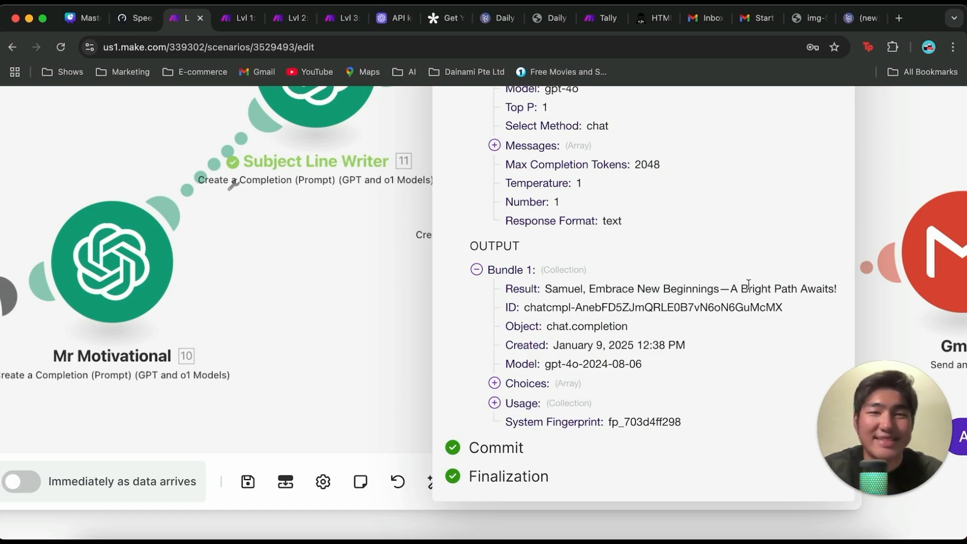
{"action": "left_click_drag", "start_coordinate": [547, 288], "coordinate": [837, 294]}
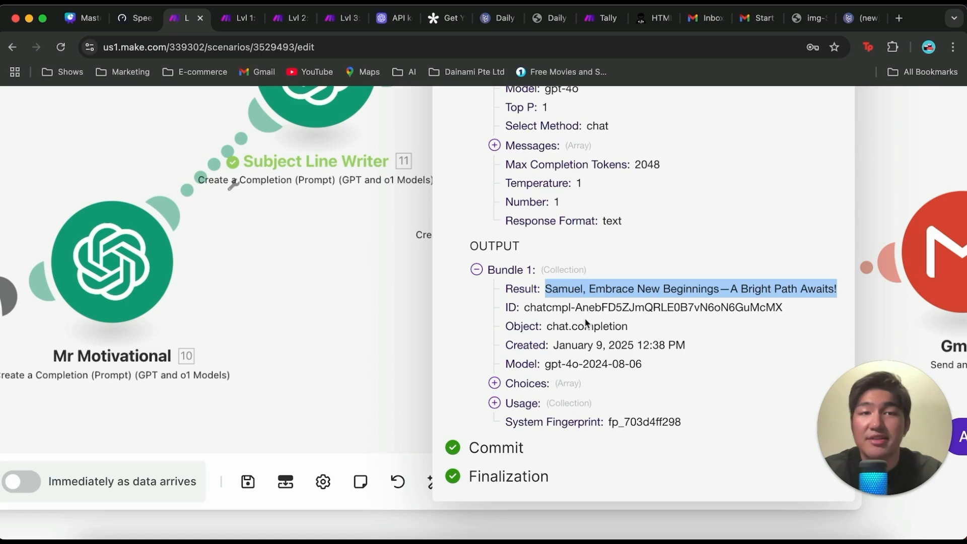
{"action": "left_click", "coordinate": [601, 288]}
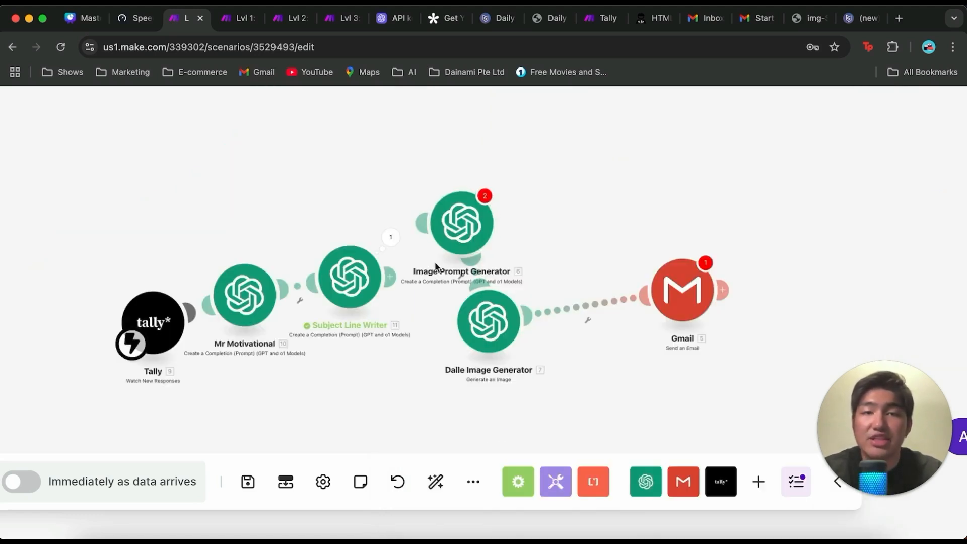
Step: Connect Subject Line Writer to Image Prompt Generator and arrange the image modules in order along the chain
{"action": "left_click_drag", "start_coordinate": [391, 276], "coordinate": [431, 218]}
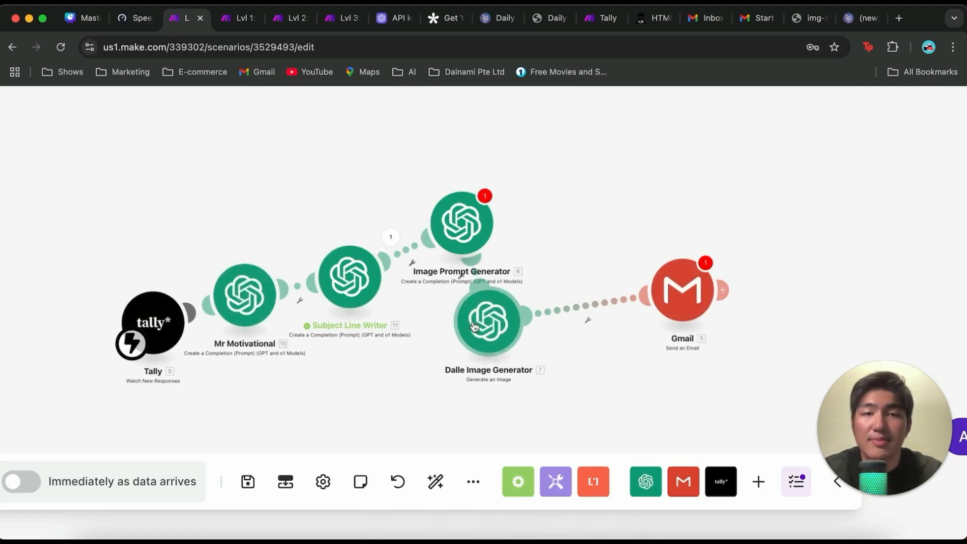
{"action": "left_click_drag", "start_coordinate": [475, 326], "coordinate": [565, 254]}
{"action": "left_click_drag", "start_coordinate": [475, 225], "coordinate": [479, 302]}
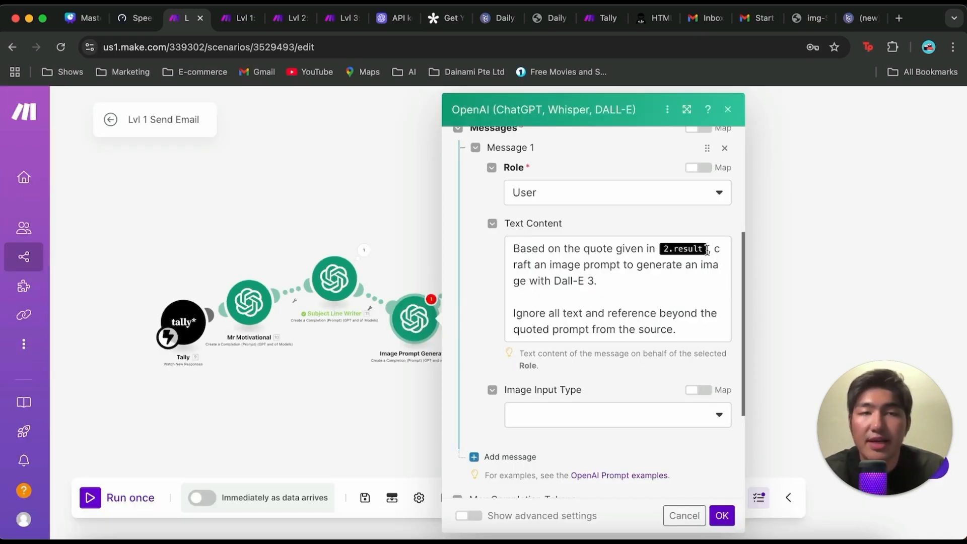
Step: Replace the outdated 2.result reference in Image Prompt Generator's prompt with Mr Motivational's Result, and confirm the Dalle Image Generator's settings
{"action": "left_click", "coordinate": [707, 250]}
{"action": "key", "text": "BackSpace"}
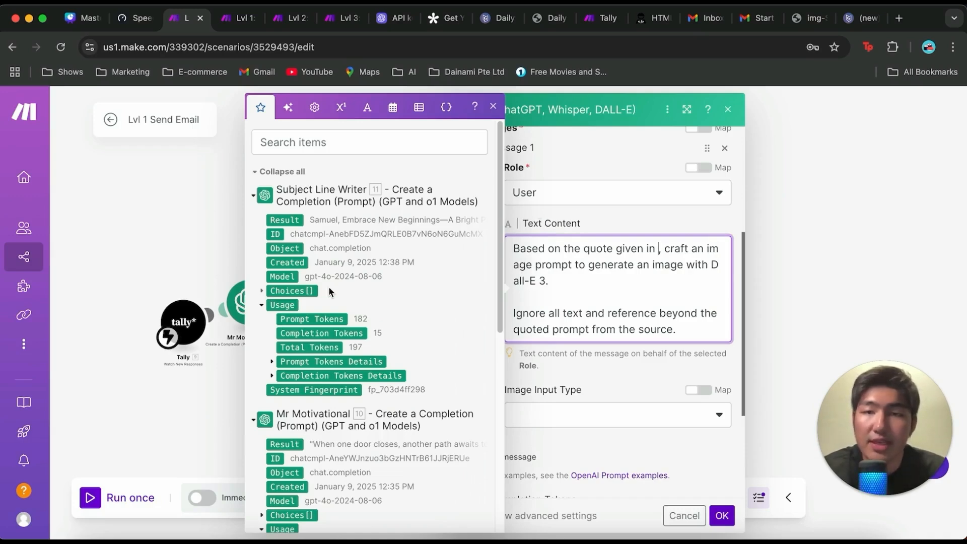
{"action": "scroll", "coordinate": [331, 292], "scroll_direction": "down", "scroll_amount": 3}
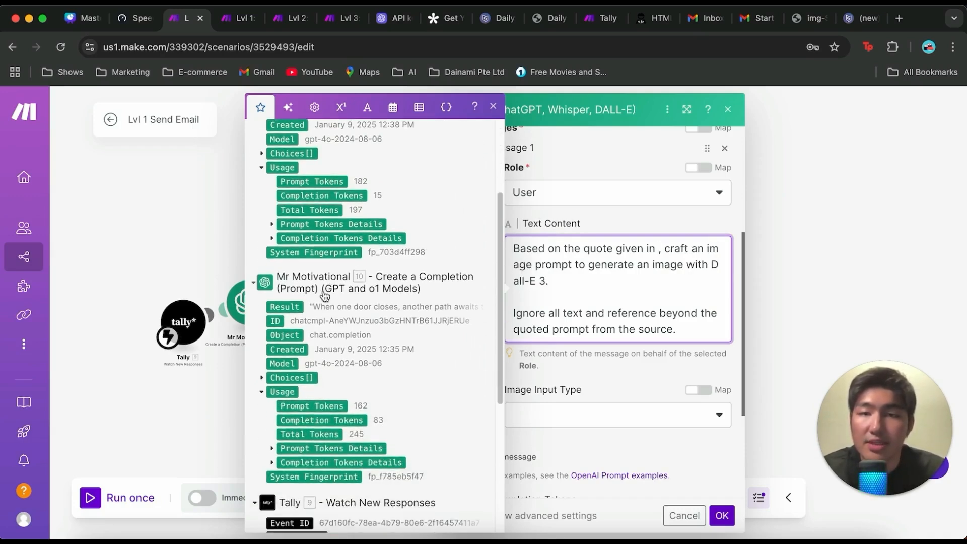
{"action": "left_click", "coordinate": [294, 307]}
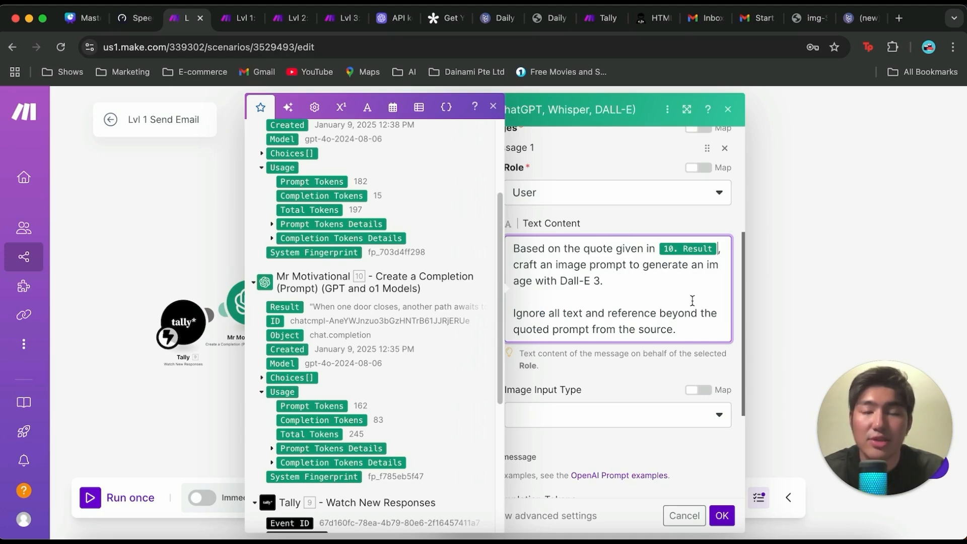
{"action": "left_click", "coordinate": [722, 515]}
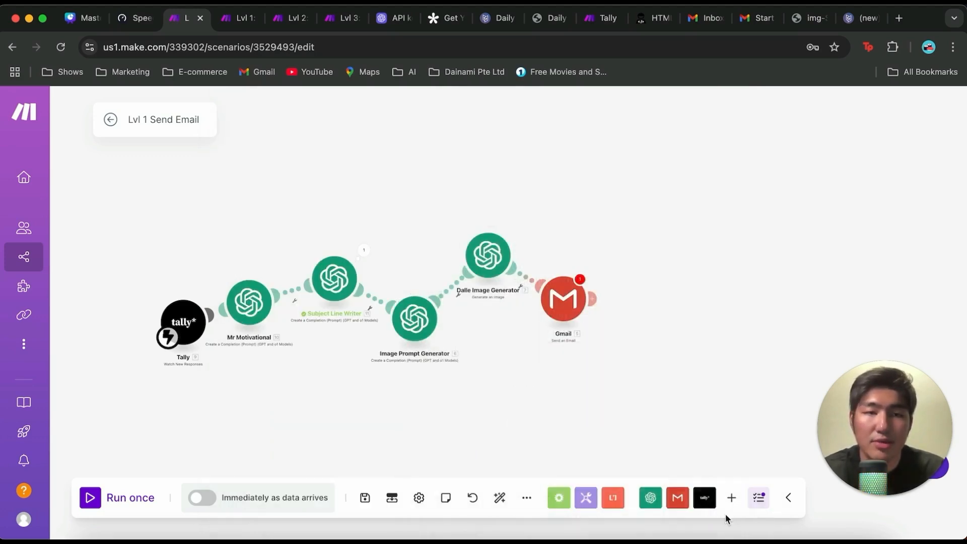
{"action": "left_click", "coordinate": [492, 254]}
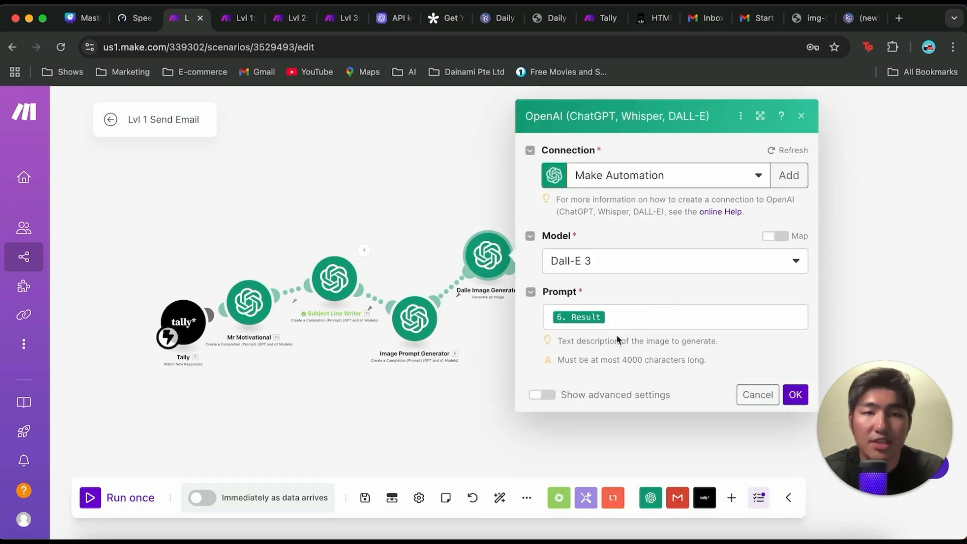
{"action": "left_click", "coordinate": [796, 396]}
Step: Replace the Gmail module's subject with the Result of Subject Line Writer
{"action": "left_click", "coordinate": [563, 302]}
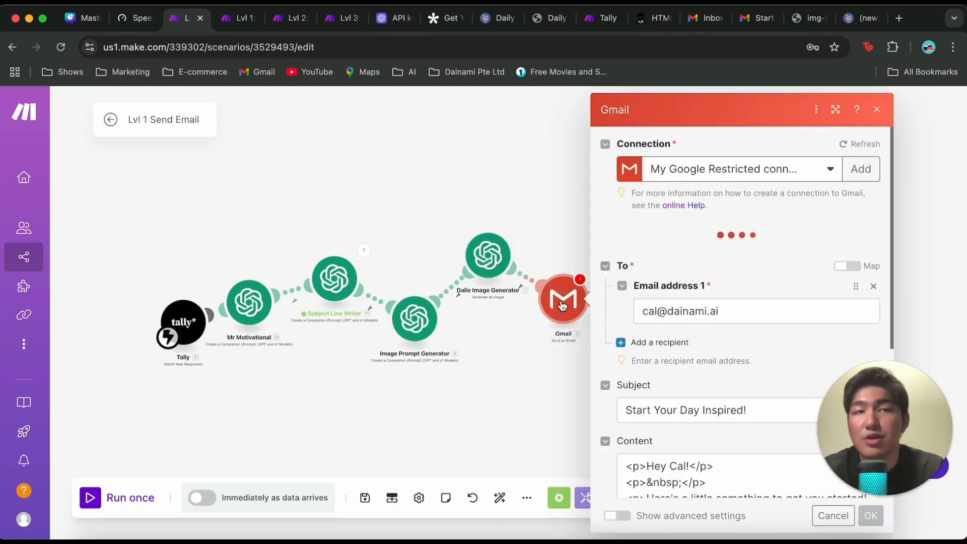
{"action": "scroll", "coordinate": [715, 282], "scroll_direction": "down", "scroll_amount": 5}
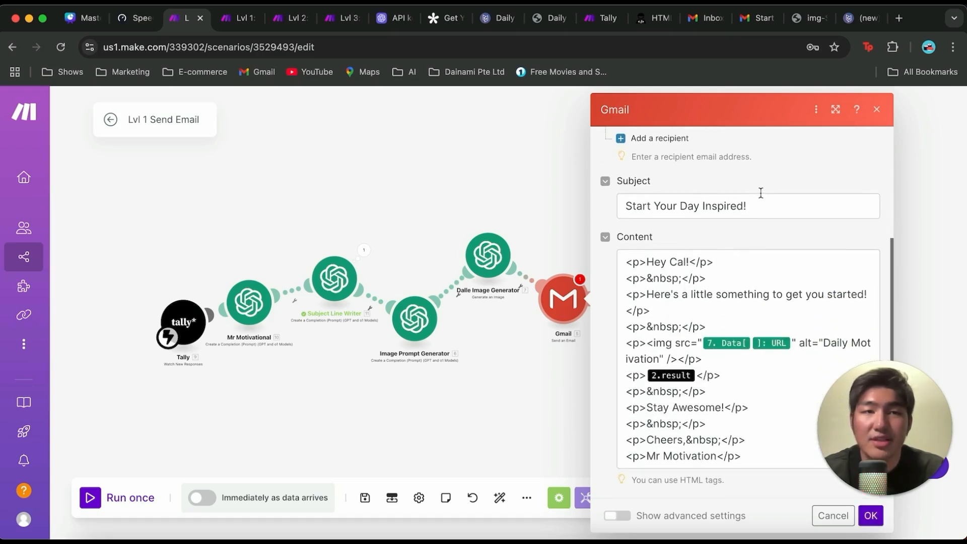
{"action": "left_click", "coordinate": [756, 208]}
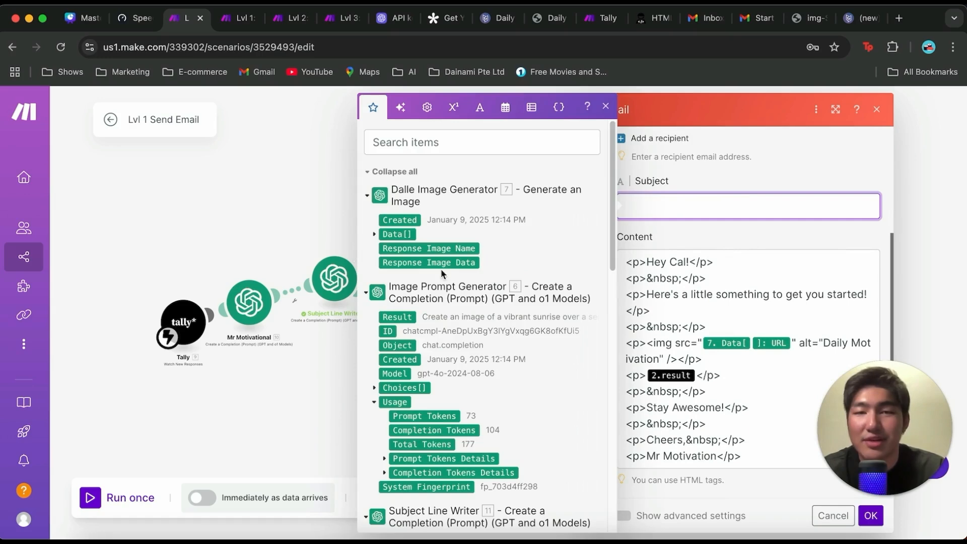
{"action": "scroll", "coordinate": [442, 273], "scroll_direction": "down", "scroll_amount": 6}
{"action": "left_click", "coordinate": [397, 250]}
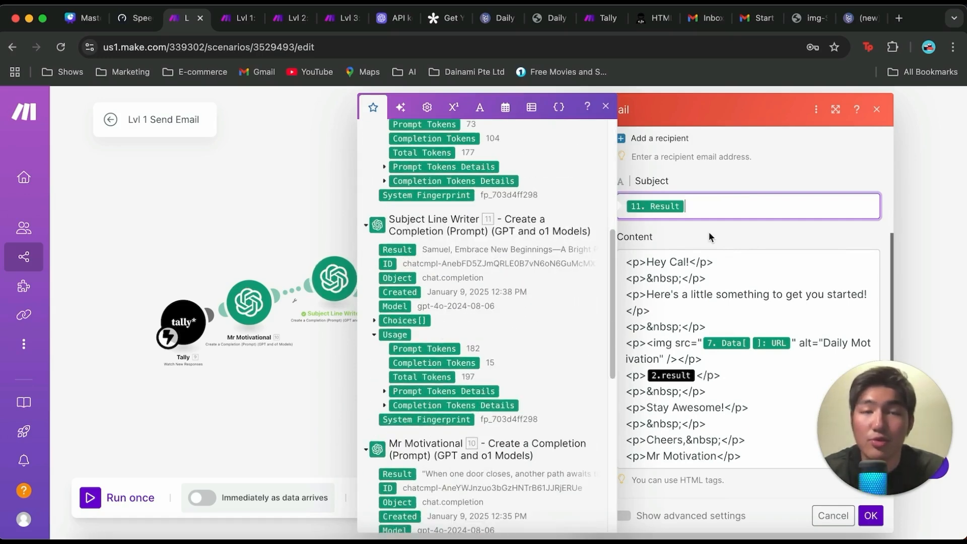
Step: Replace the entire Gmail content with the copied HTML template that greets the recipient with "Here's a little something for you!"
{"action": "scroll", "coordinate": [731, 259], "scroll_direction": "down", "scroll_amount": 2}
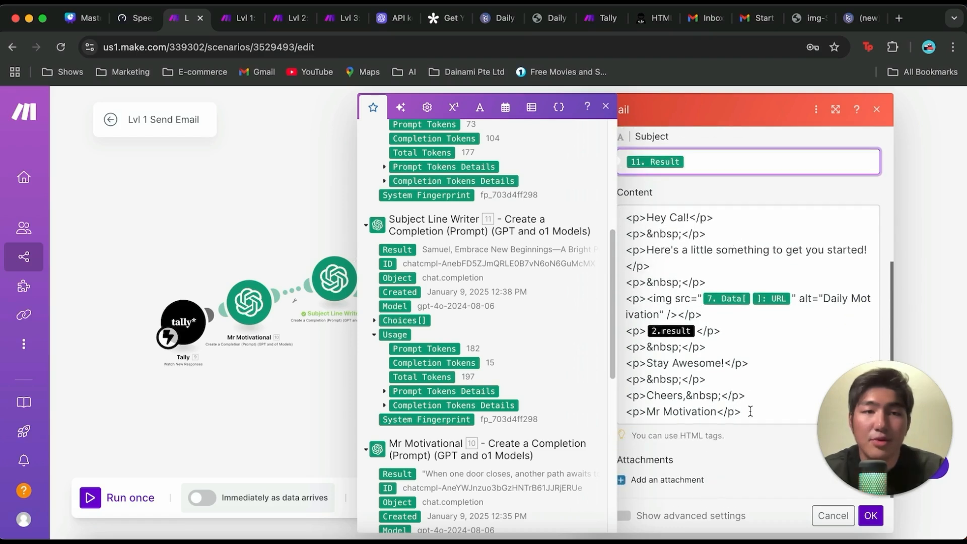
{"action": "left_click_drag", "start_coordinate": [750, 412], "coordinate": [636, 220]}
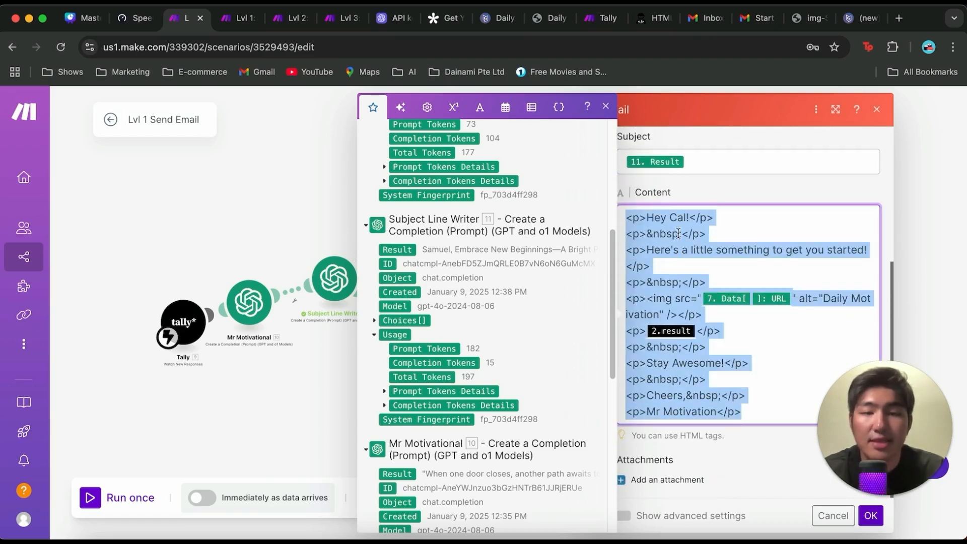
{"action": "type", "text": "<p>Hey fields.`What's Your Name?`!</p> <p>&nbsp;</p> <p>Here's a little something for you!</p> <p>&nbsp;</p> <p><img src=\"3. 3.data[ ]: url\" alt=\"Daily Motivation\" /></p> <p> 7.result </p> <p>&nbsp;</p> <p>Stay Awesome!</p> <p>&nbsp;</p> <p>Cheers,&nbsp;</p> <p>Mr Motivation</p>"}
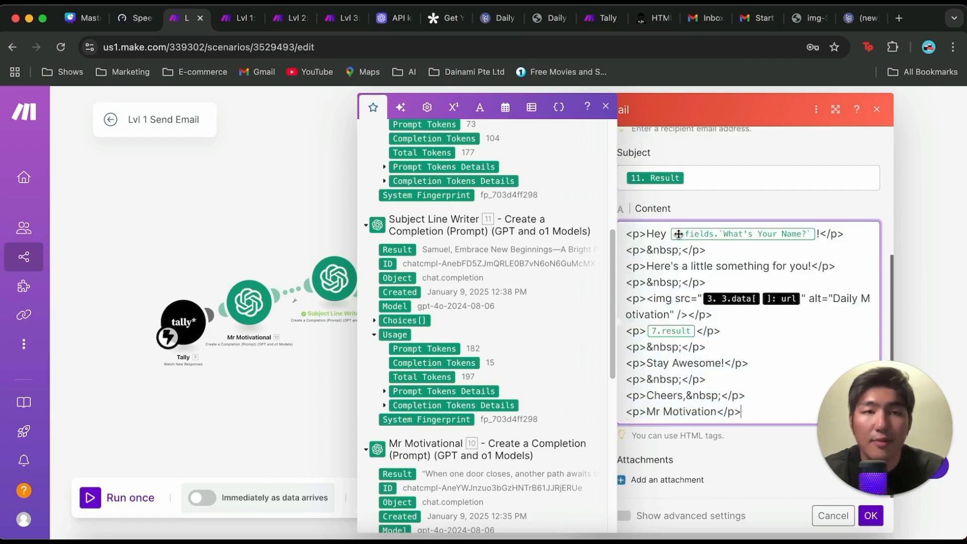
Step: Replace the name placeholder in the email greeting with Tally's What's Your Name? field
{"action": "left_click", "coordinate": [817, 236]}
{"action": "key", "text": "BackSpace"}
{"action": "left_click", "coordinate": [435, 394]}
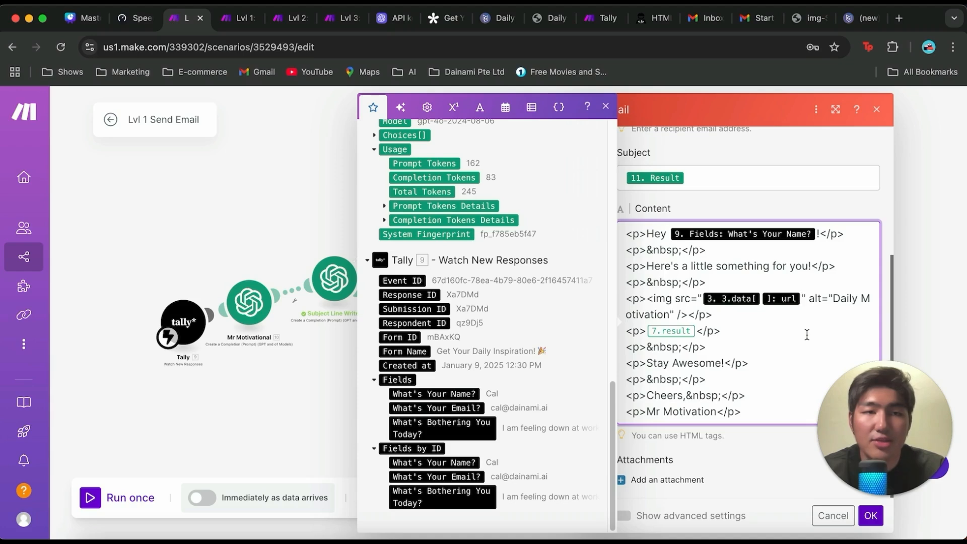
Step: Replace the image source reference in the email's HTML content with the URL from Dalle Image Generator's Data
{"action": "key", "text": "BackSpace"}
{"action": "scroll", "coordinate": [406, 225], "scroll_direction": "up", "scroll_amount": 15}
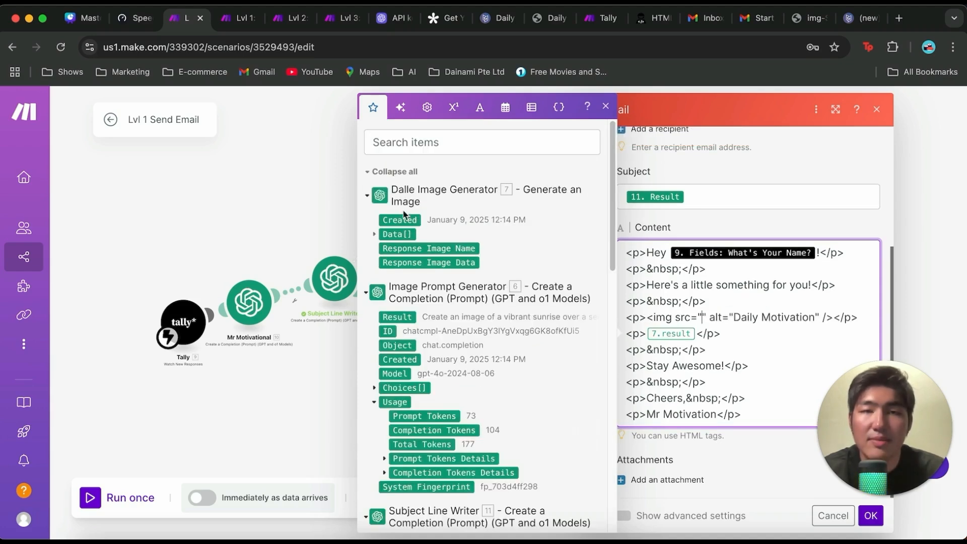
{"action": "left_click", "coordinate": [376, 235]}
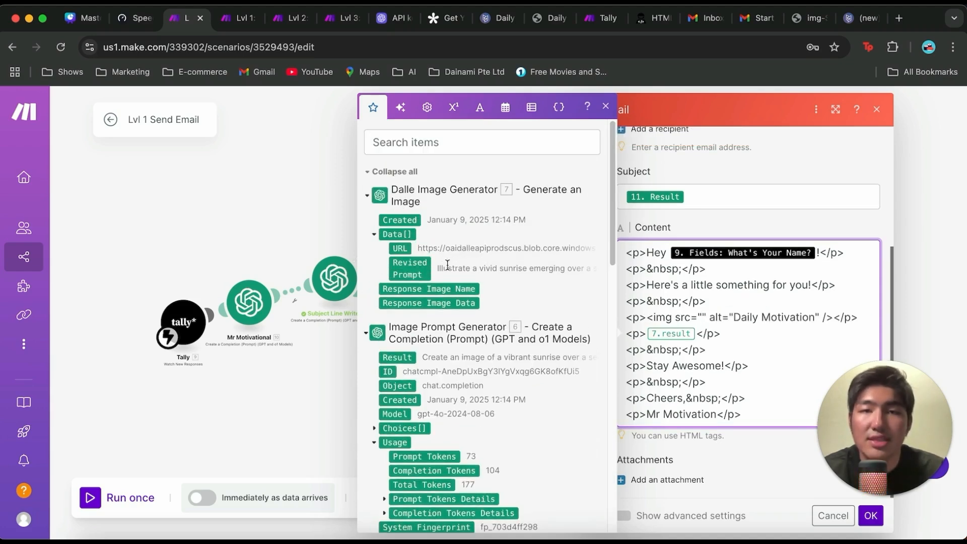
{"action": "left_click", "coordinate": [400, 251]}
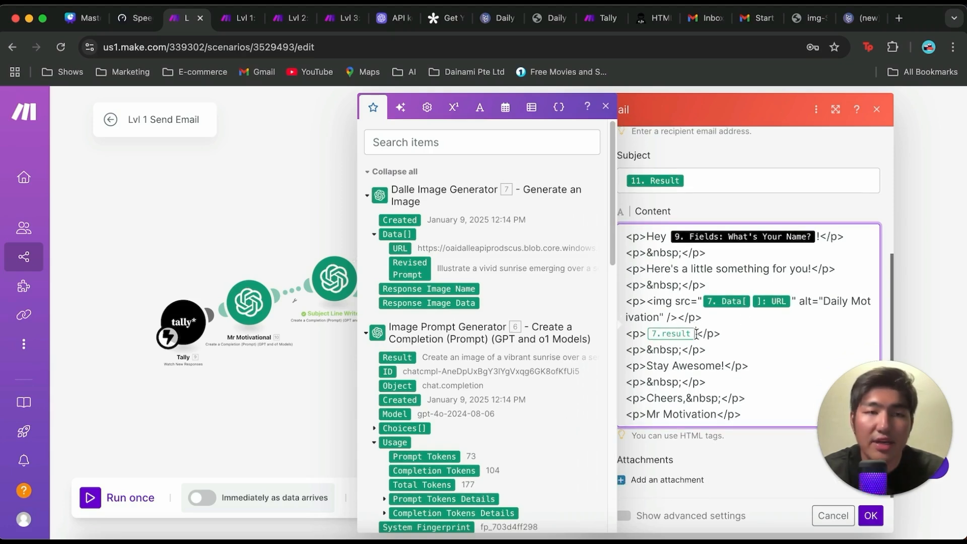
Step: Replace the outdated 7.result reference in the email content with Mr Motivational's Result
{"action": "key", "text": "BackSpace"}
{"action": "scroll", "coordinate": [409, 343], "scroll_direction": "down", "scroll_amount": 10}
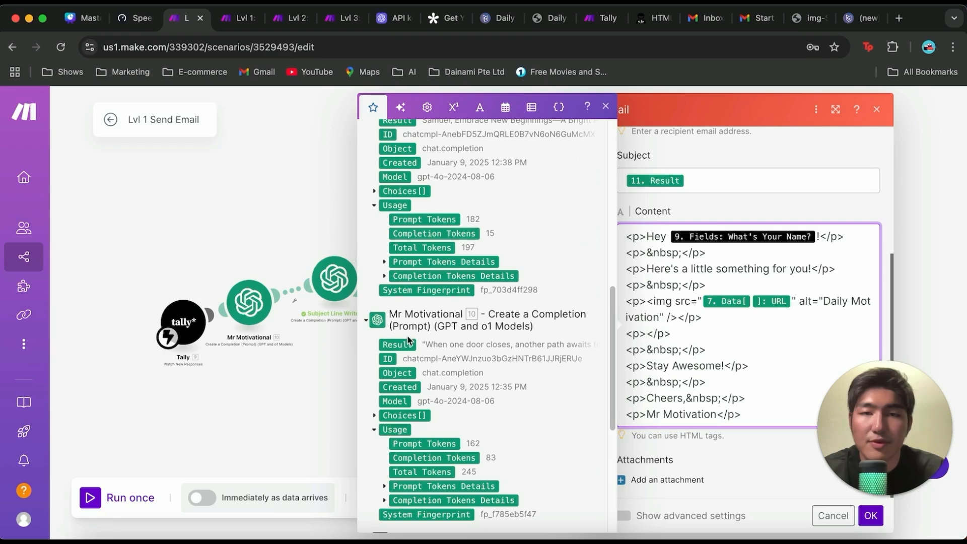
{"action": "left_click", "coordinate": [408, 343]}
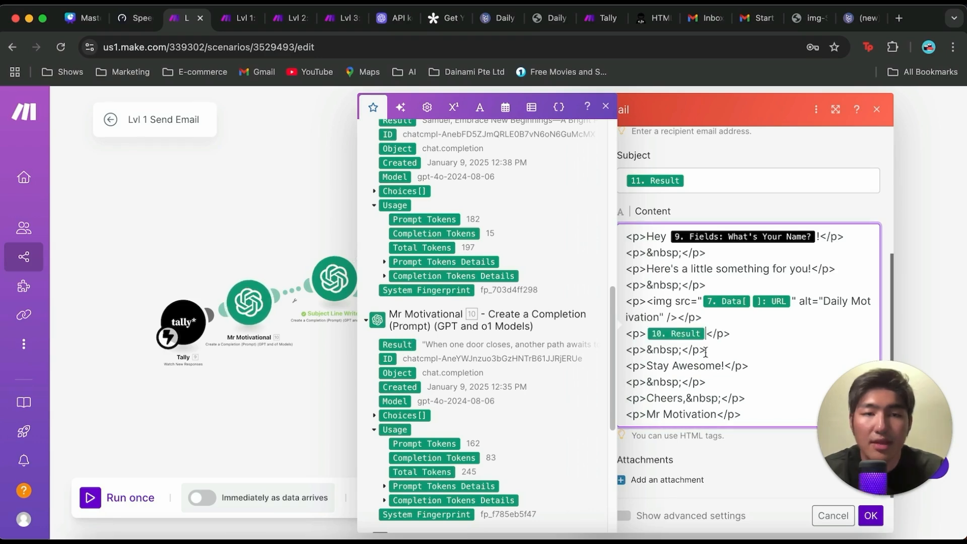
Step: Replace the fixed recipient address with Tally's What's Your Email? field, and confirm the Gmail module's settings
{"action": "left_click", "coordinate": [719, 464]}
{"action": "triple_click", "coordinate": [710, 260]}
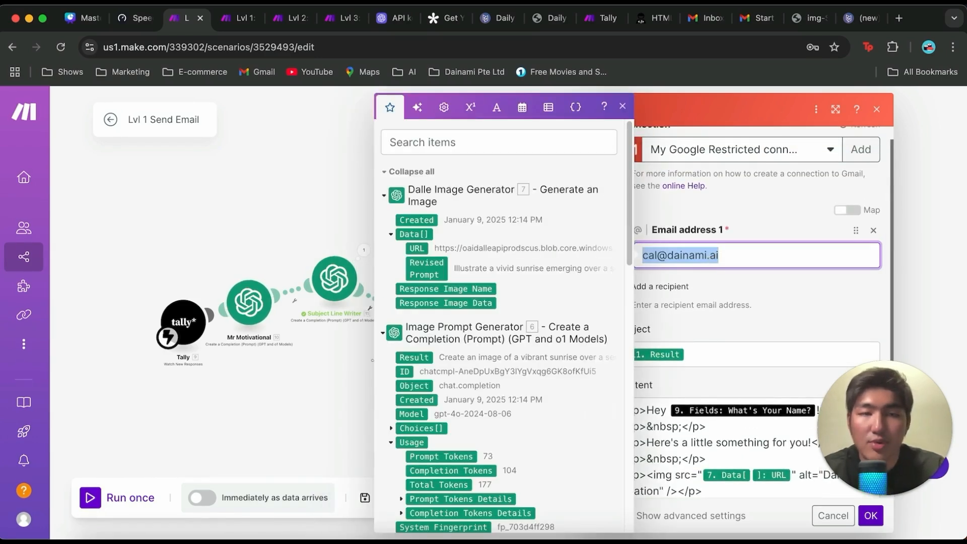
{"action": "key", "text": "BackSpace"}
{"action": "scroll", "coordinate": [458, 394], "scroll_direction": "down", "scroll_amount": 10}
{"action": "left_click", "coordinate": [459, 410]}
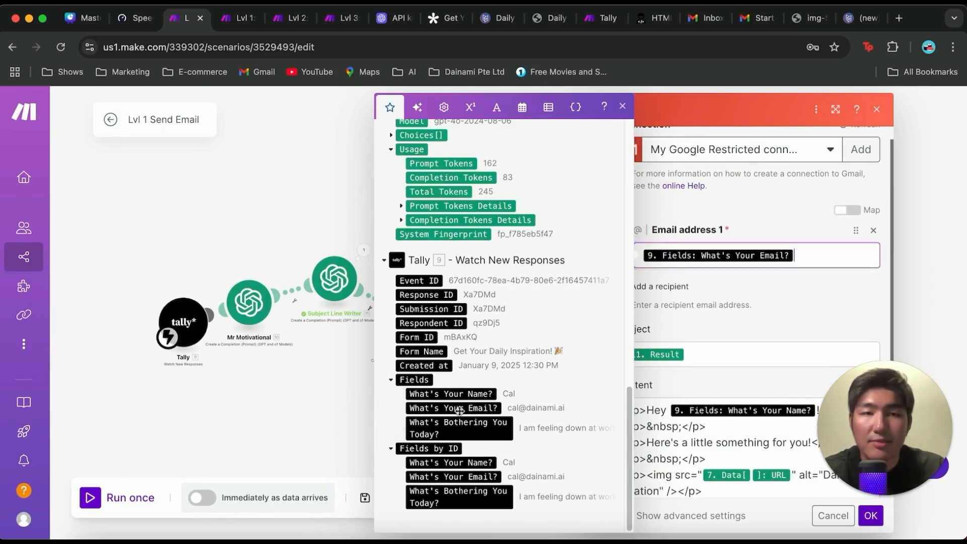
{"action": "left_click", "coordinate": [765, 287]}
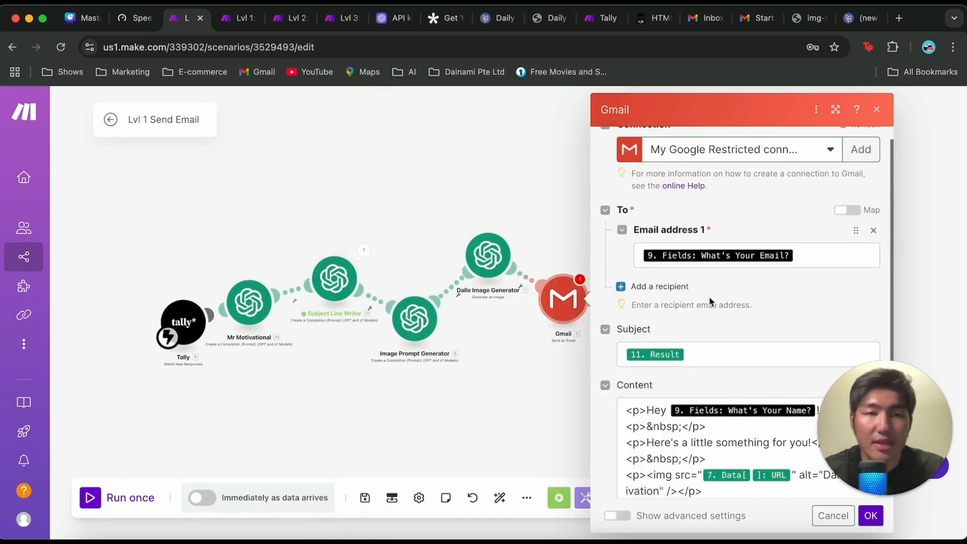
{"action": "scroll", "coordinate": [716, 287], "scroll_direction": "down", "scroll_amount": 3}
{"action": "scroll", "coordinate": [724, 276], "scroll_direction": "up", "scroll_amount": 1}
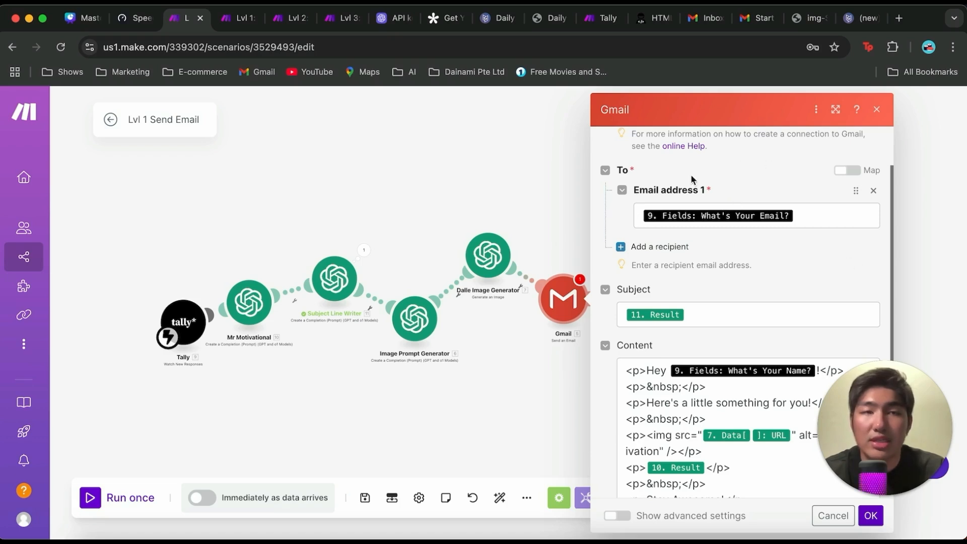
{"action": "scroll", "coordinate": [690, 174], "scroll_direction": "down", "scroll_amount": 3}
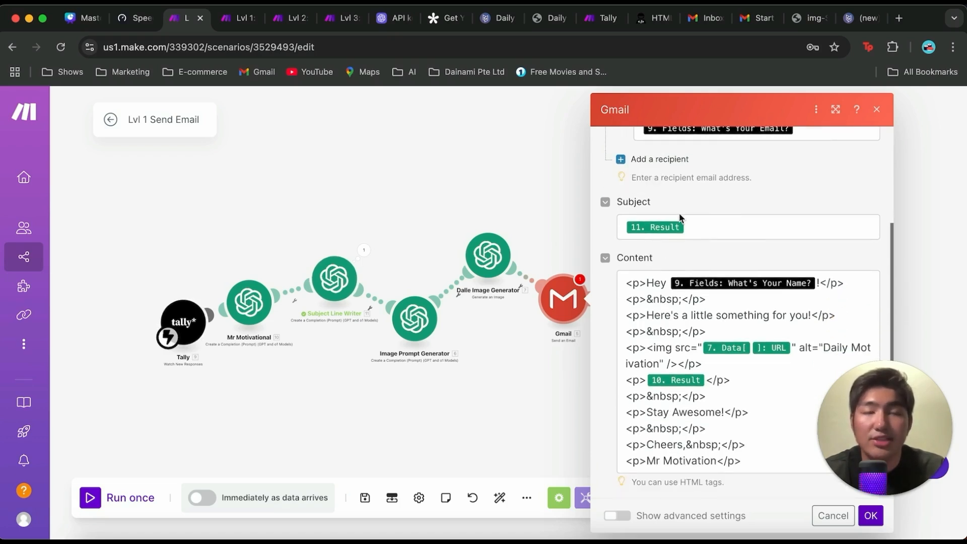
{"action": "scroll", "coordinate": [724, 265], "scroll_direction": "down", "scroll_amount": 2}
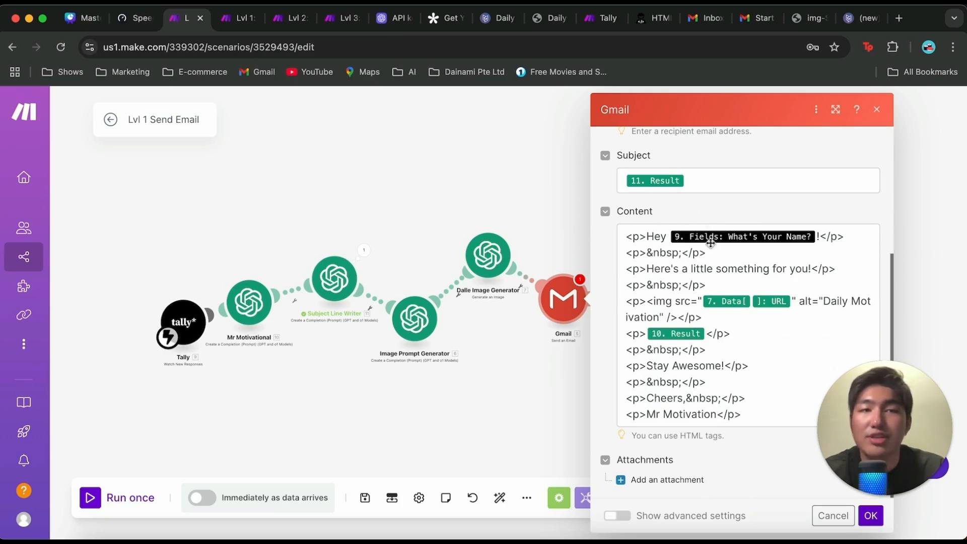
{"action": "left_click", "coordinate": [870, 516]}
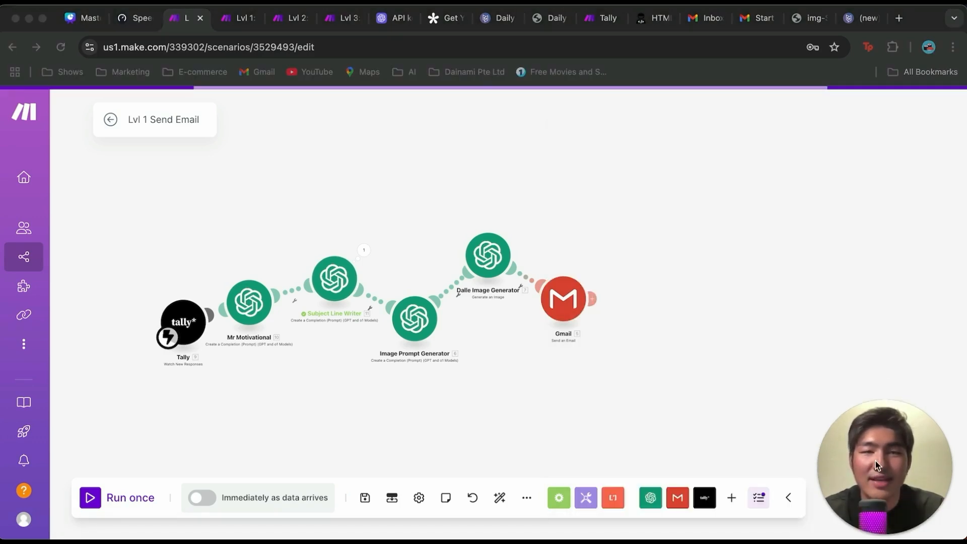
Step: Save the Lvl 1 Send Email scenario and run it once
{"action": "left_click", "coordinate": [365, 499]}
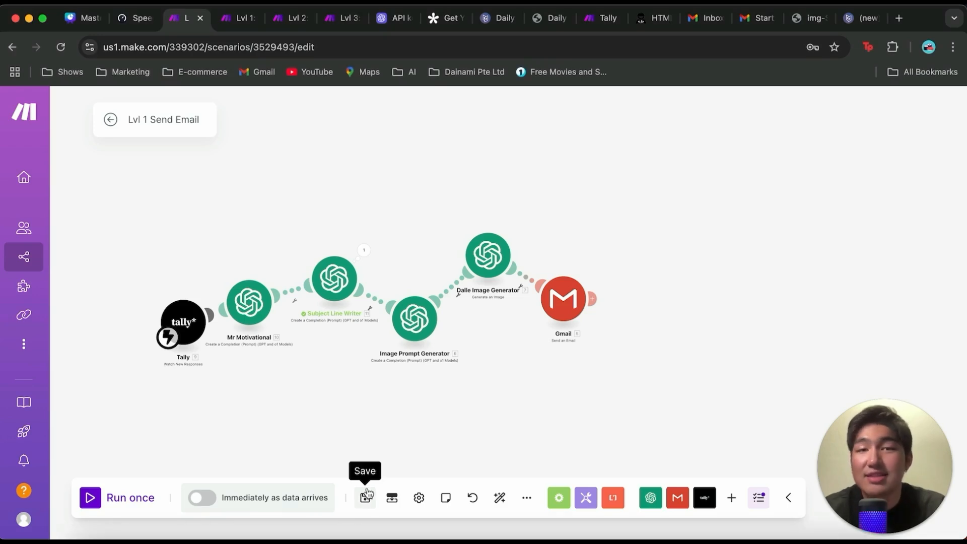
{"action": "left_click", "coordinate": [90, 499]}
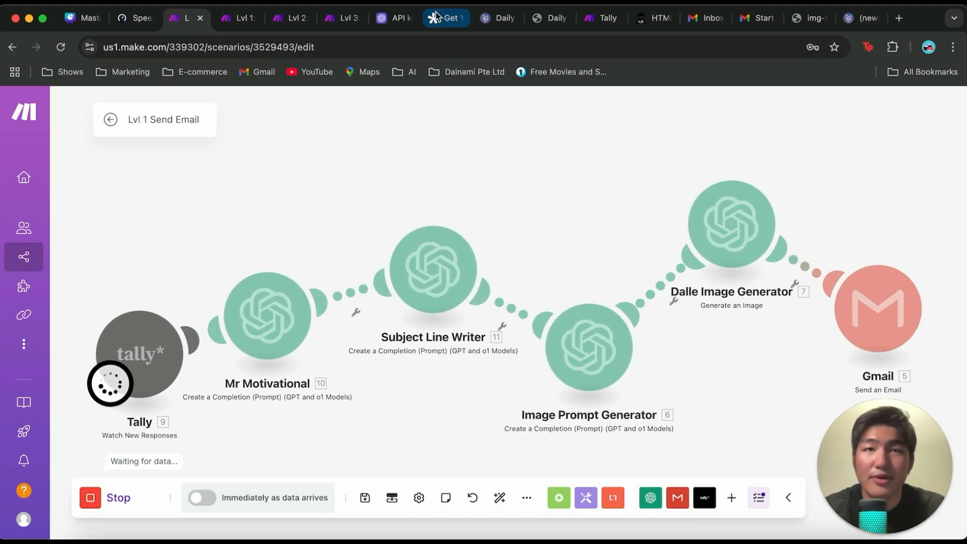
Step: Reload the form page at dailydoseofinspiration.carrd.co and enter the respondent's first name
{"action": "left_click", "coordinate": [554, 18]}
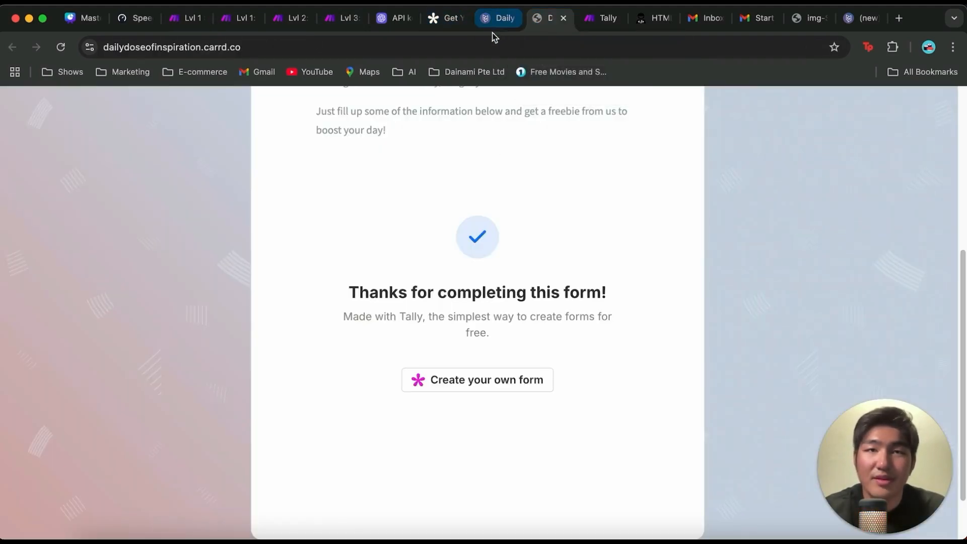
{"action": "key", "text": "super+l"}
{"action": "key", "text": "Return"}
{"action": "left_click", "coordinate": [515, 212]}
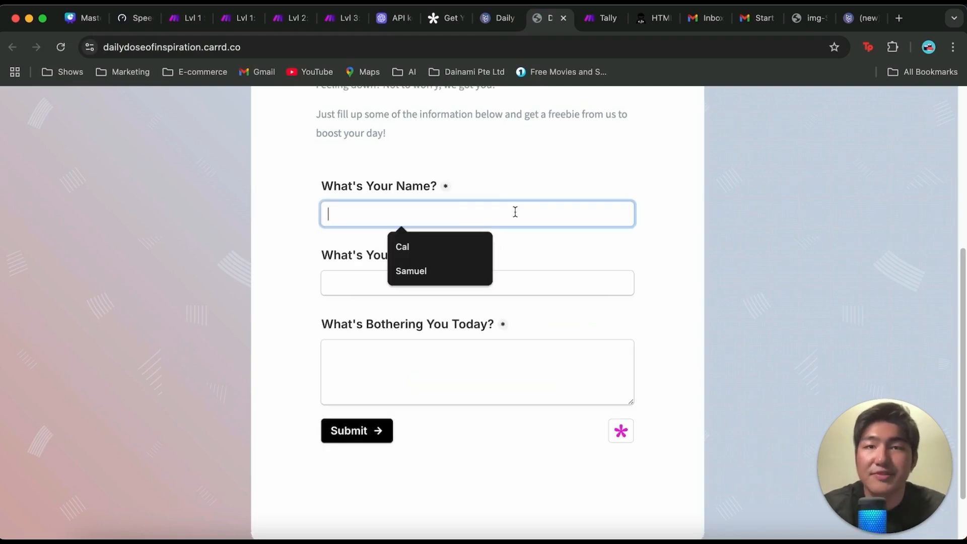
{"action": "type", "text": "Tam"}
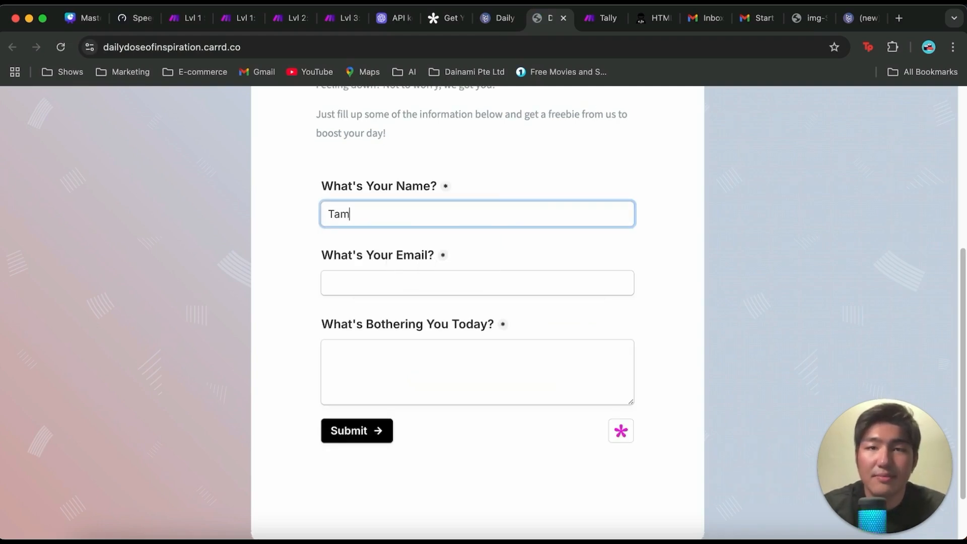
Step: Enter the respondent's email and the problem "I am feeling down today because my dog is sick.", and submit the form
{"action": "left_click", "coordinate": [436, 292]}
{"action": "type", "text": "cal"}
{"action": "key", "text": "BackSpace"}
{"action": "key", "text": "BackSpace"}
{"action": "key", "text": "BackSpace"}
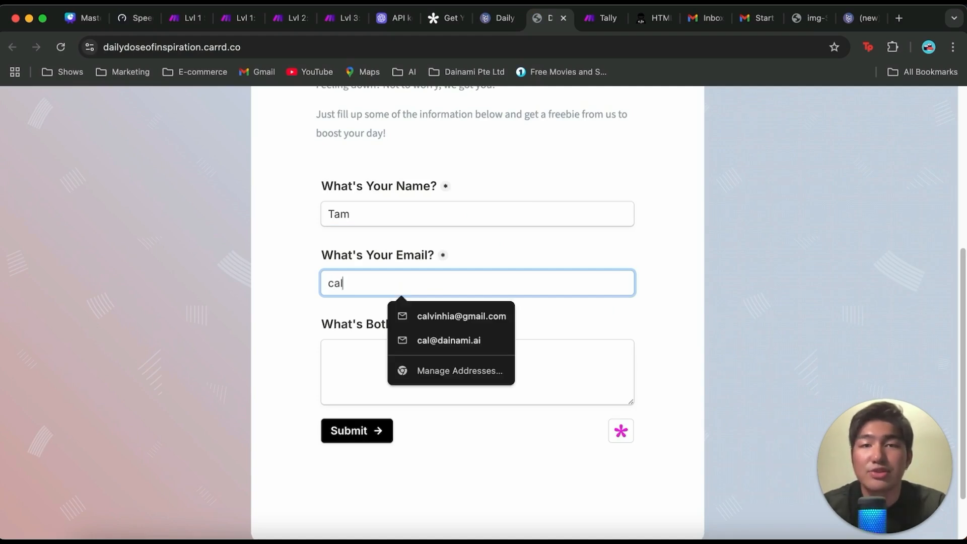
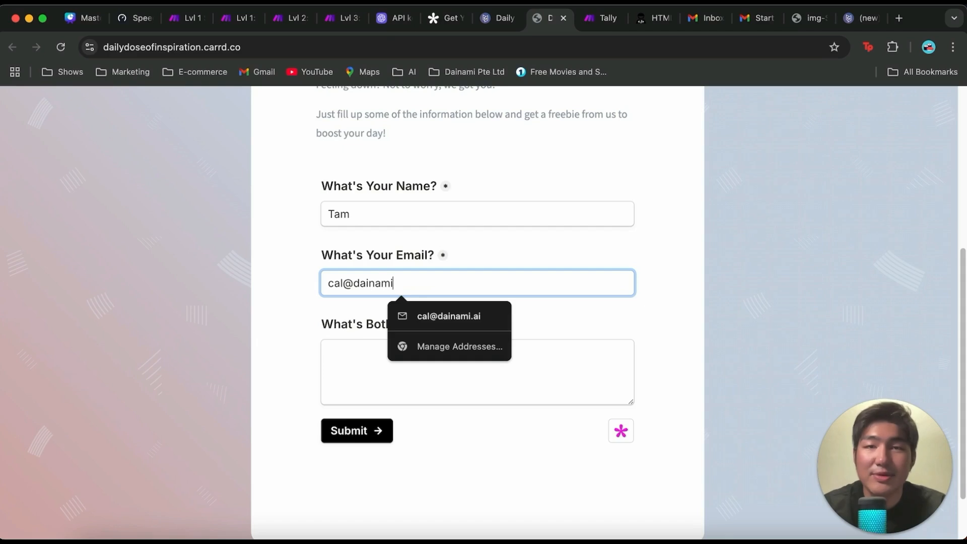
{"action": "left_click", "coordinate": [349, 374]}
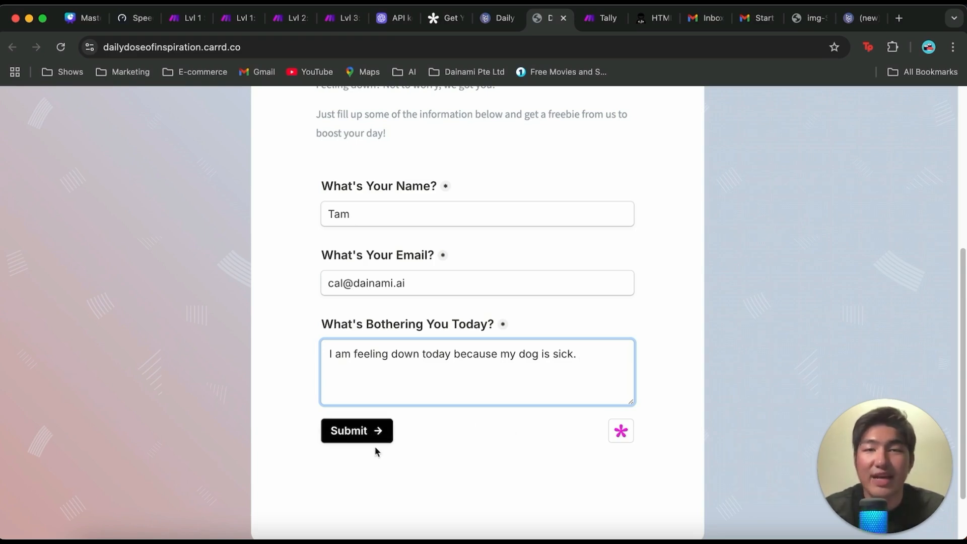
{"action": "left_click", "coordinate": [364, 434]}
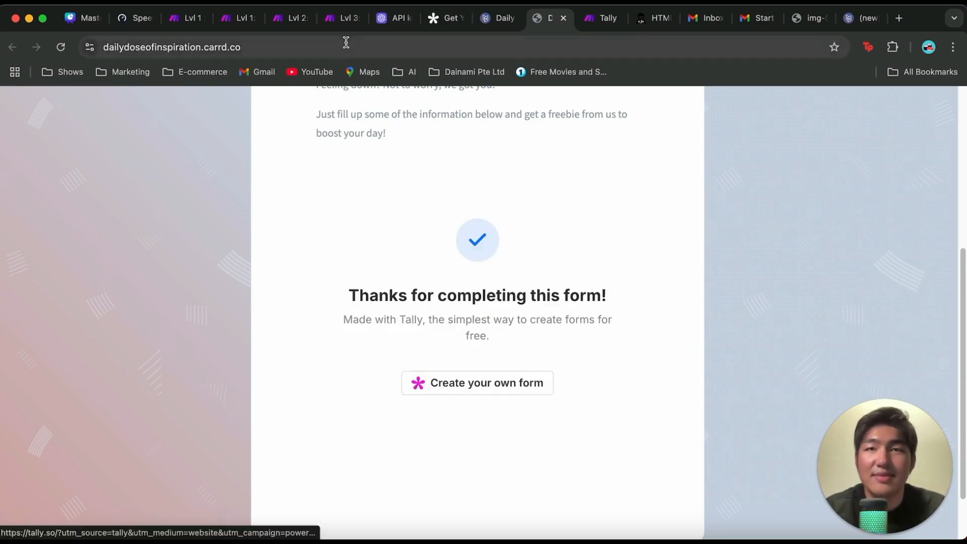
Step: Follow the scenario's run through its modules in Make, and examine the received email's subject, greeting, image and message in Gmail
{"action": "left_click", "coordinate": [184, 19]}
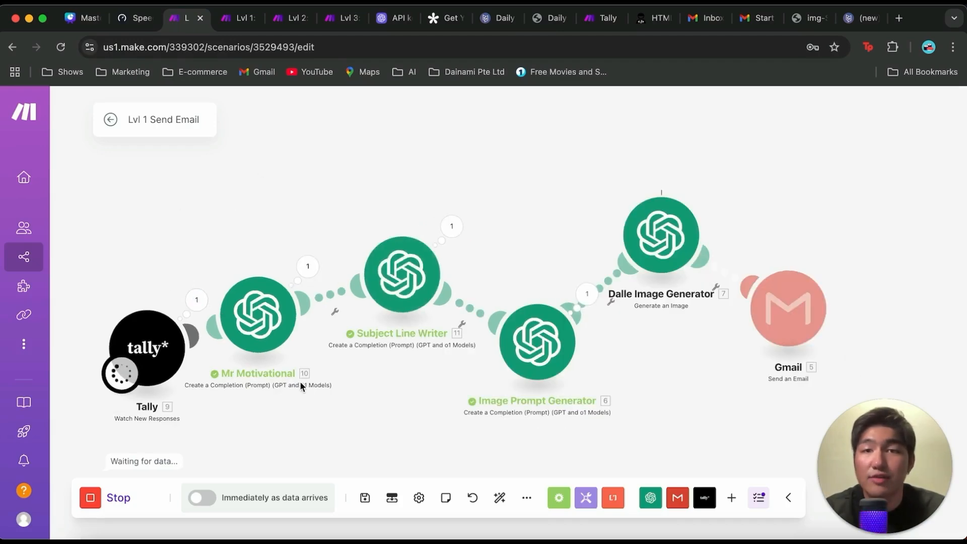
{"action": "scroll", "coordinate": [662, 346], "scroll_direction": "down", "scroll_amount": 2}
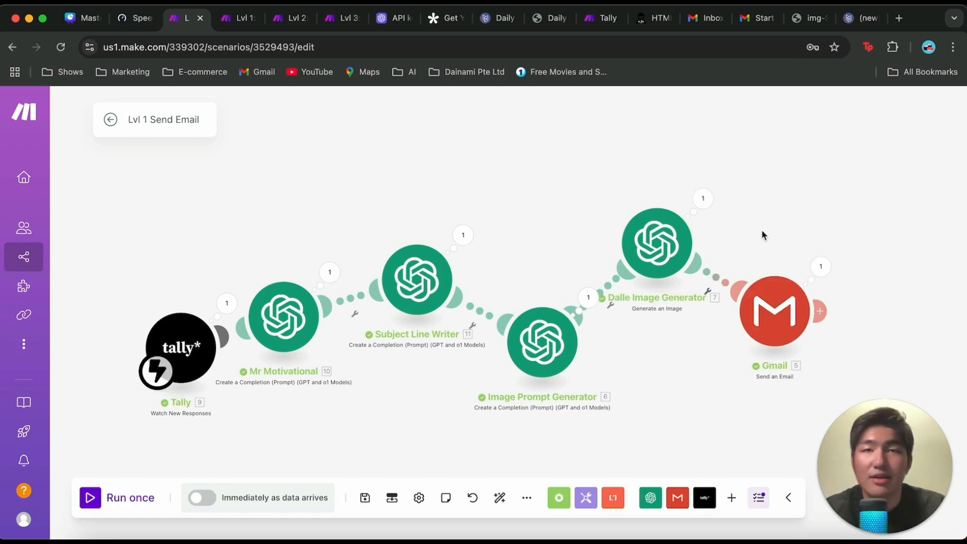
{"action": "left_click", "coordinate": [757, 19]}
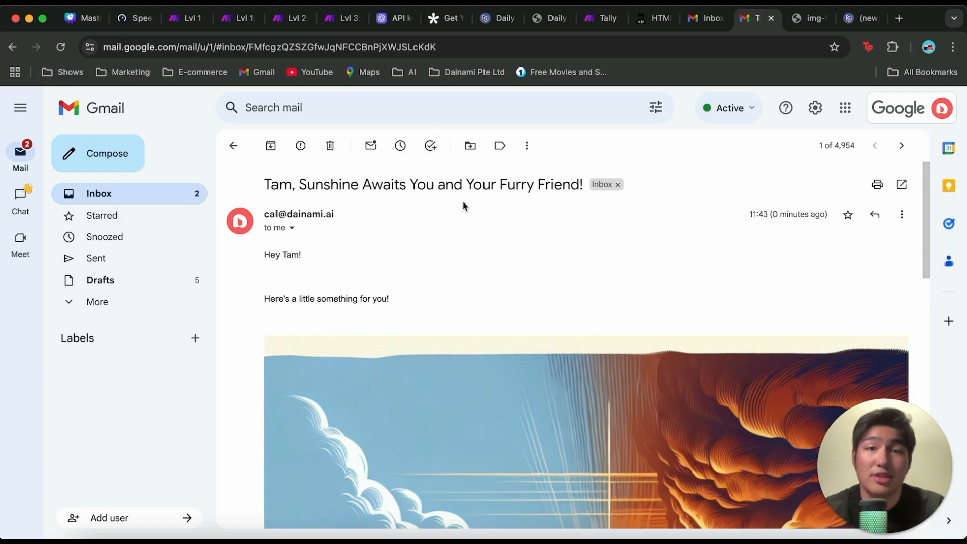
{"action": "scroll", "coordinate": [350, 266], "scroll_direction": "down", "scroll_amount": 5}
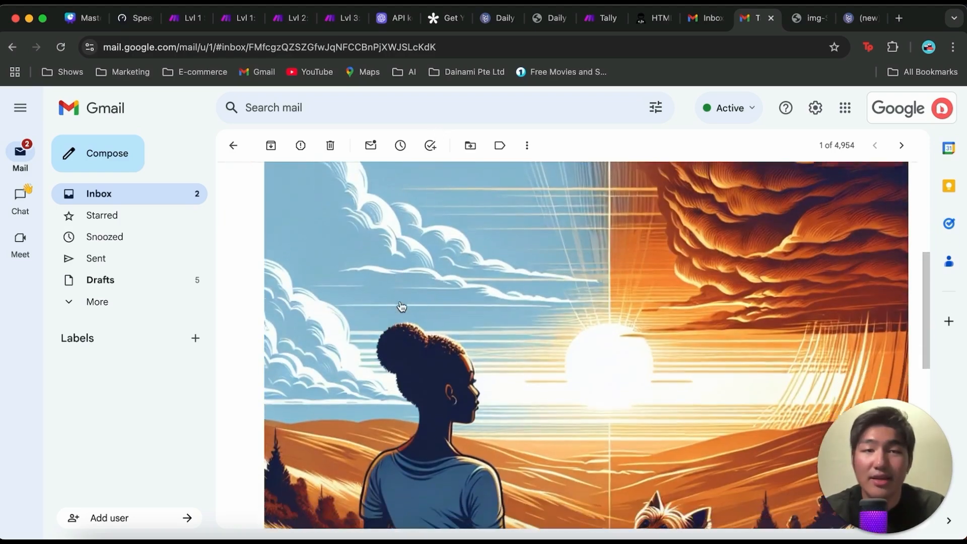
{"action": "scroll", "coordinate": [407, 305], "scroll_direction": "down", "scroll_amount": 3}
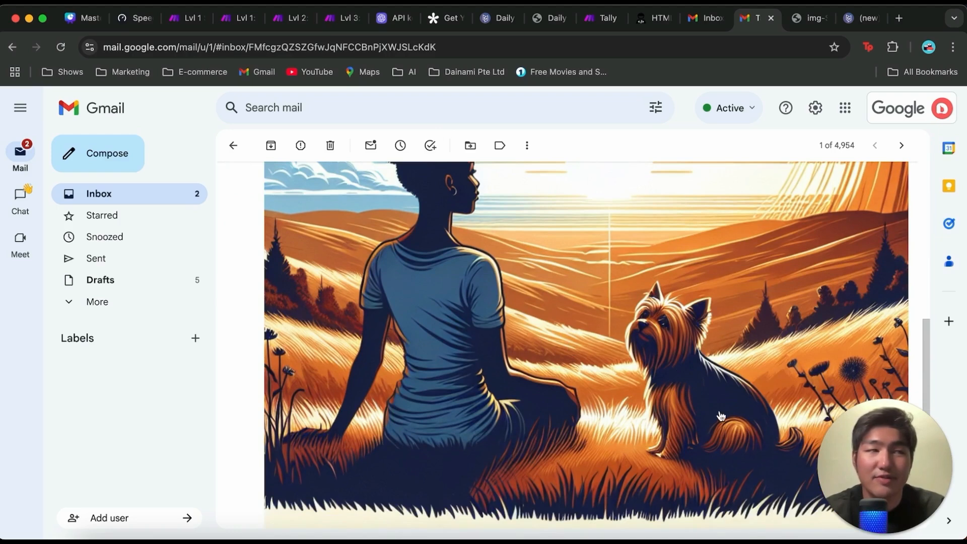
{"action": "scroll", "coordinate": [461, 247], "scroll_direction": "down", "scroll_amount": 2}
{"action": "scroll", "coordinate": [455, 259], "scroll_direction": "up", "scroll_amount": 1}
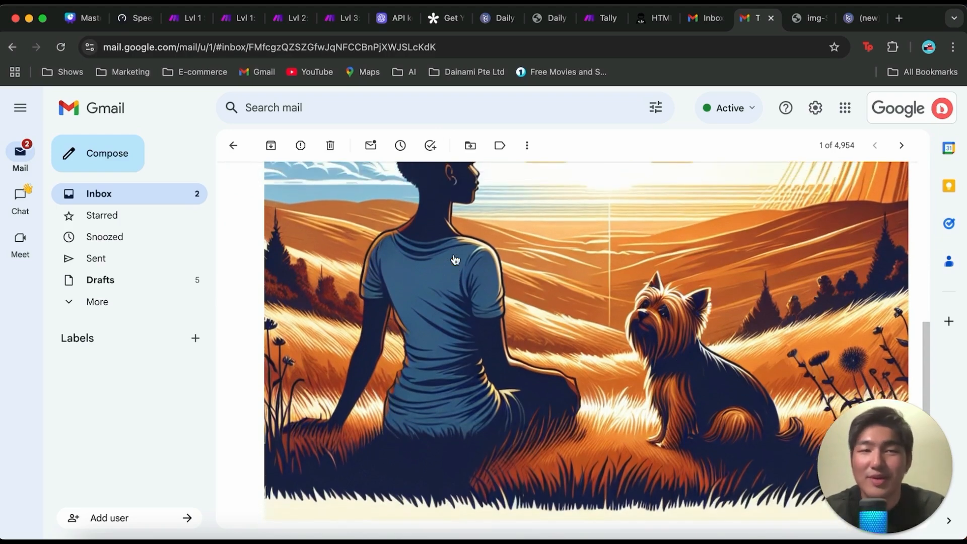
{"action": "scroll", "coordinate": [455, 259], "scroll_direction": "down", "scroll_amount": 5}
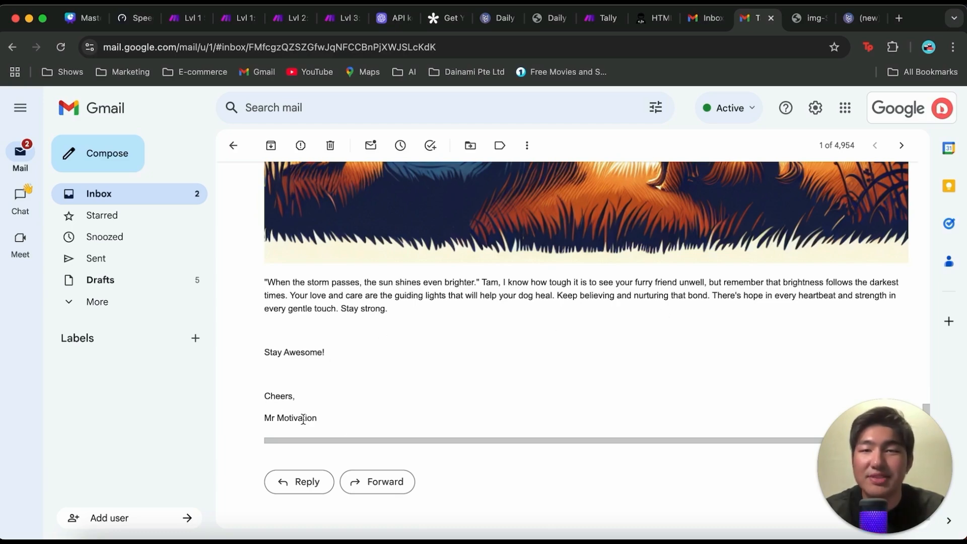
{"action": "scroll", "coordinate": [407, 349], "scroll_direction": "up", "scroll_amount": 5}
{"action": "scroll", "coordinate": [407, 352], "scroll_direction": "up", "scroll_amount": 5}
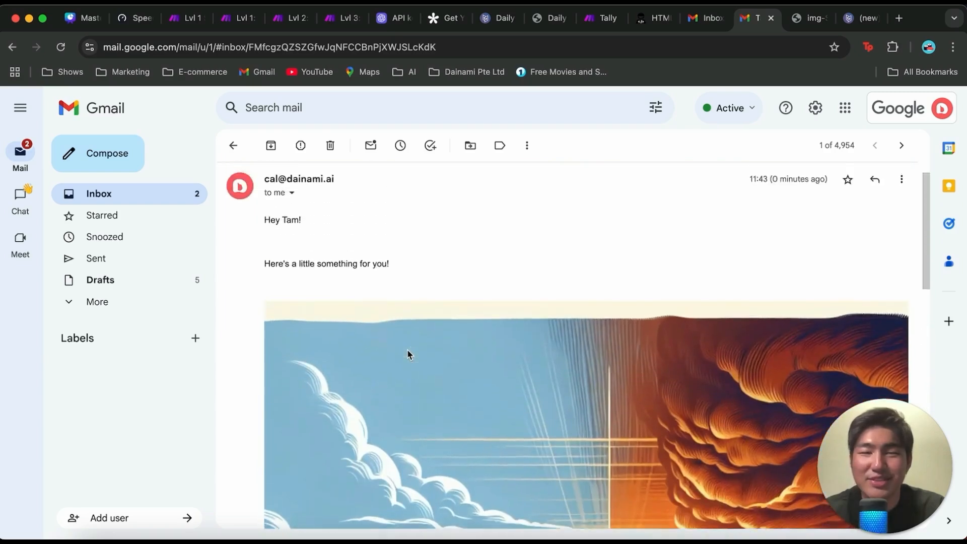
{"action": "scroll", "coordinate": [466, 373], "scroll_direction": "down", "scroll_amount": 10}
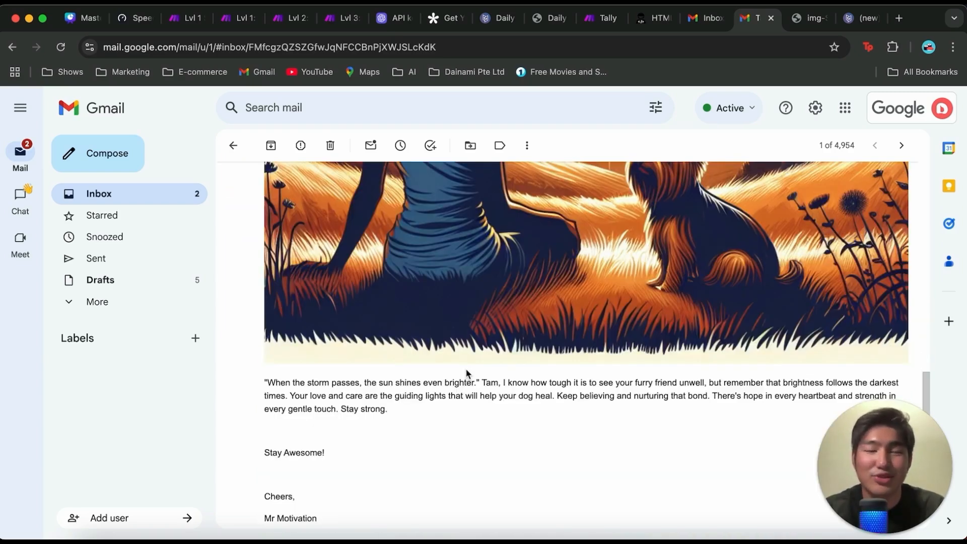
{"action": "scroll", "coordinate": [555, 343], "scroll_direction": "up", "scroll_amount": 5}
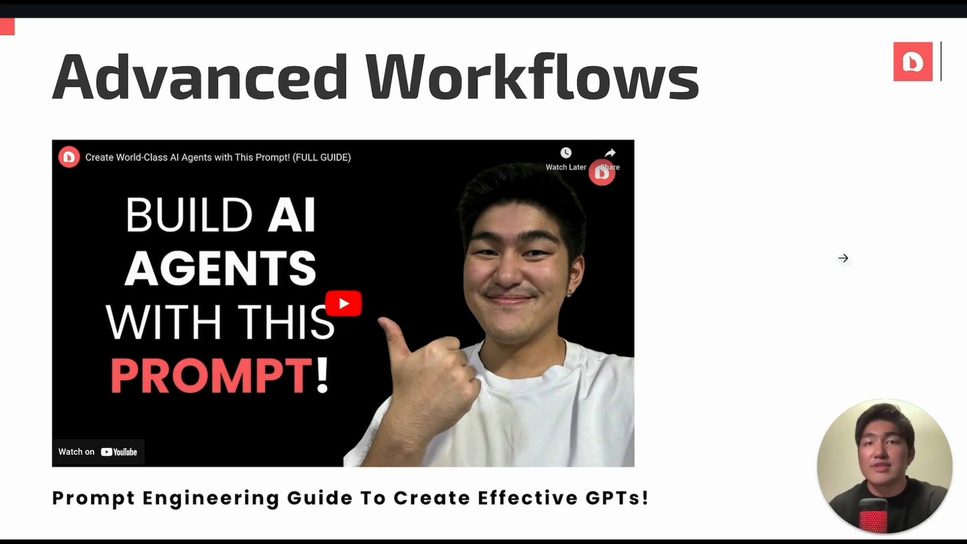
{"action": "left_click", "coordinate": [842, 258]}
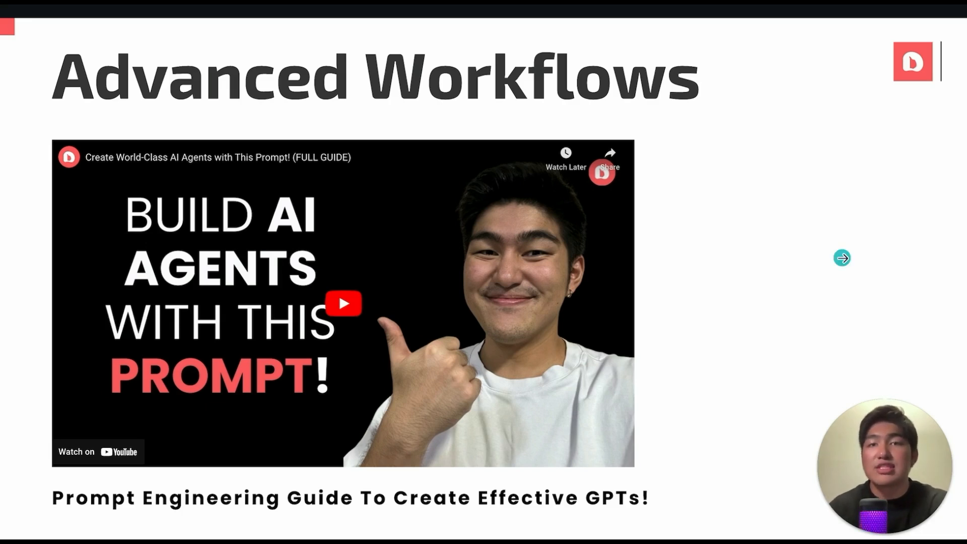
{"action": "left_click", "coordinate": [842, 258]}
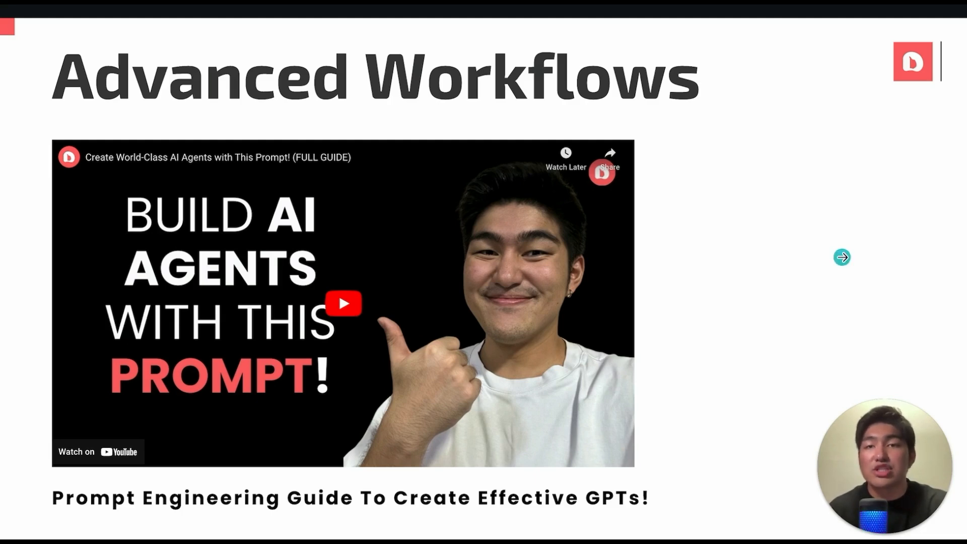